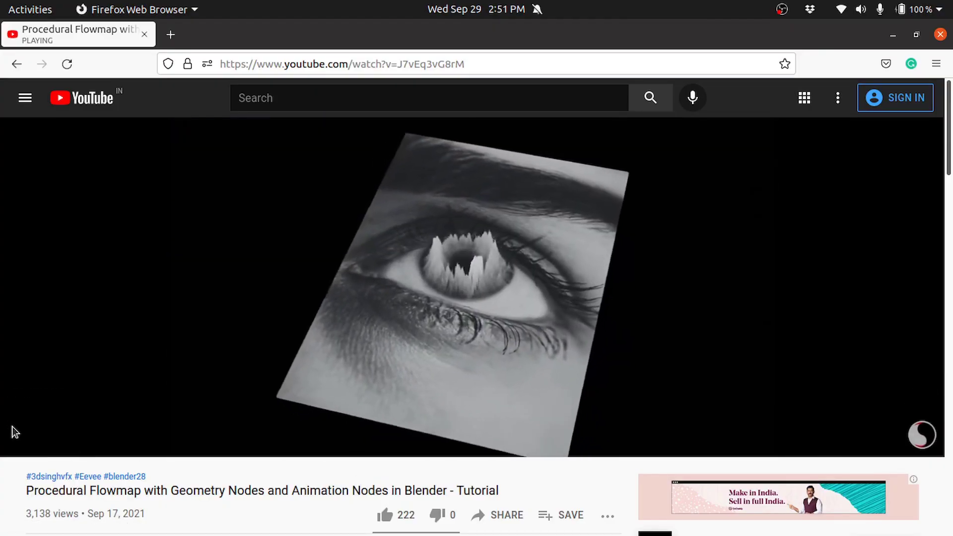
Restart the flowmap tutorial from 0:00 and expand its description to show links and timestamps.
click(12, 422)
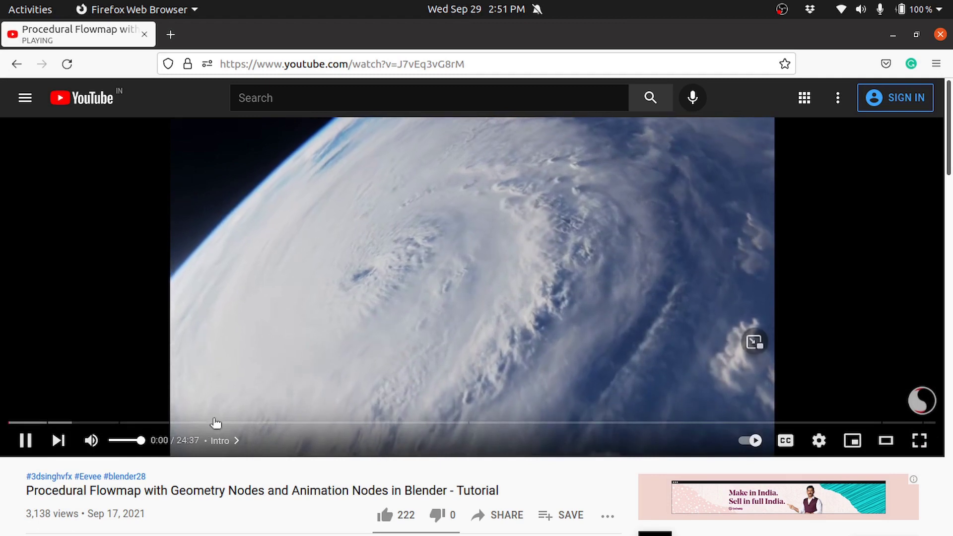
scroll(398, 315, down, 5)
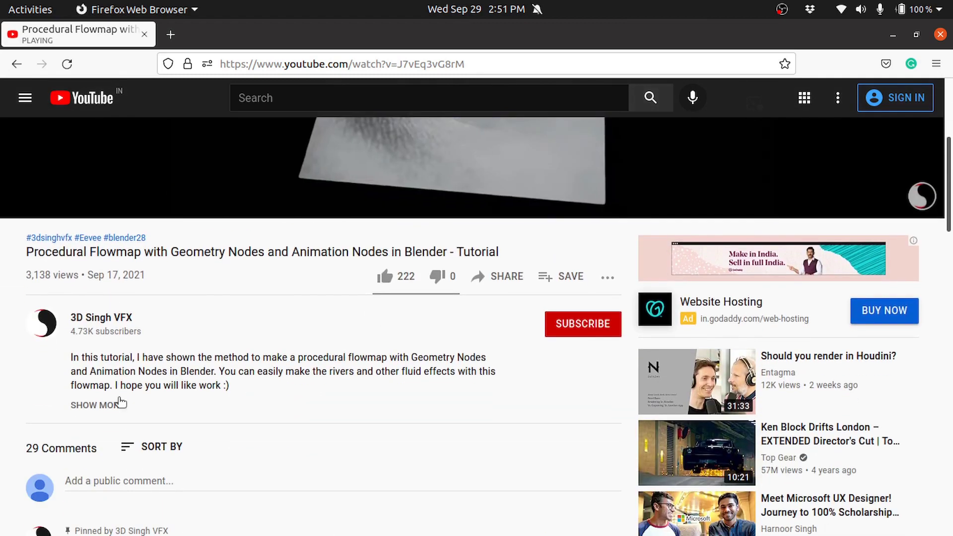
click(118, 405)
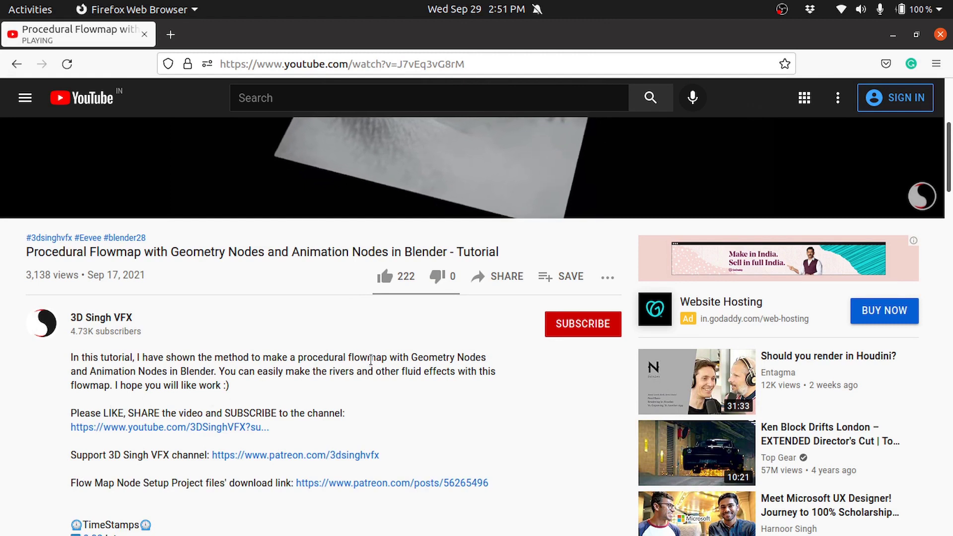
scroll(372, 361, up, 2)
scroll(371, 361, down, 2)
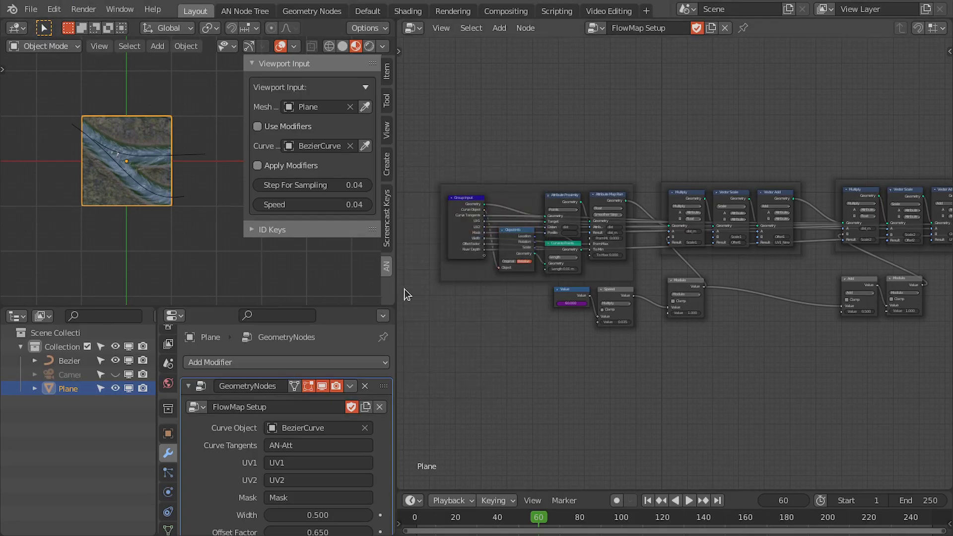
Centre the flowing water plane in view and halt the animation at frame 75.
scroll(180, 162, up, 6)
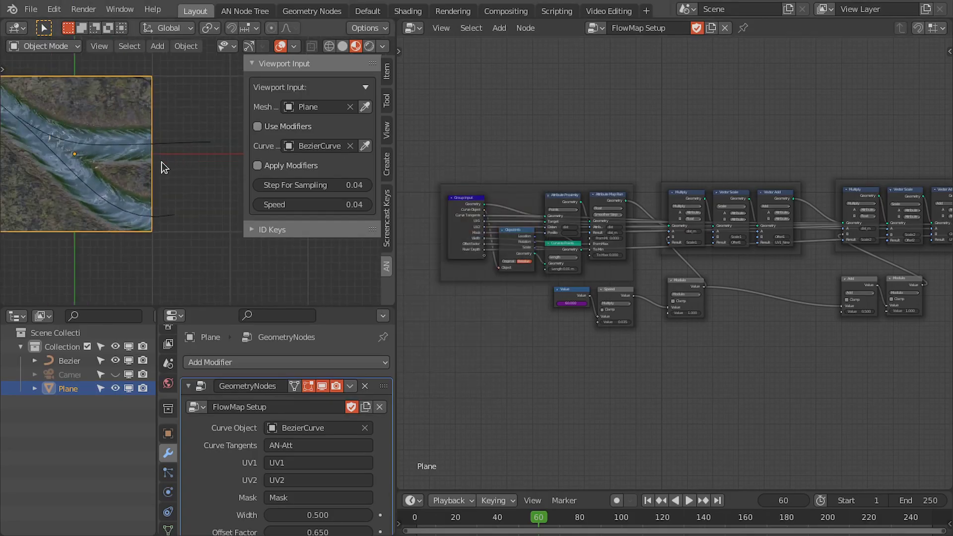
scroll(163, 162, down, 6)
scroll(136, 154, up, 1)
shift+middle_drag(133, 150, 188, 165)
scroll(188, 165, up, 2)
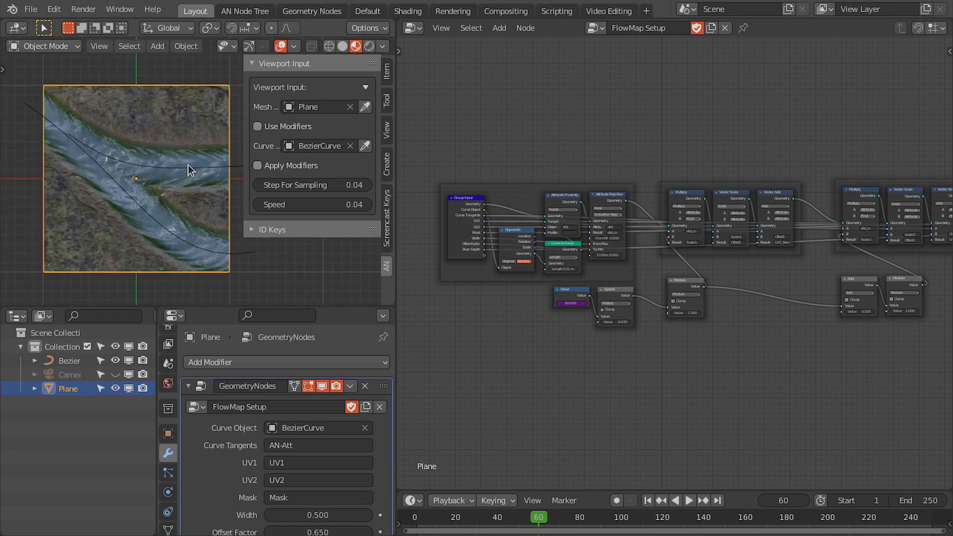
key(space)
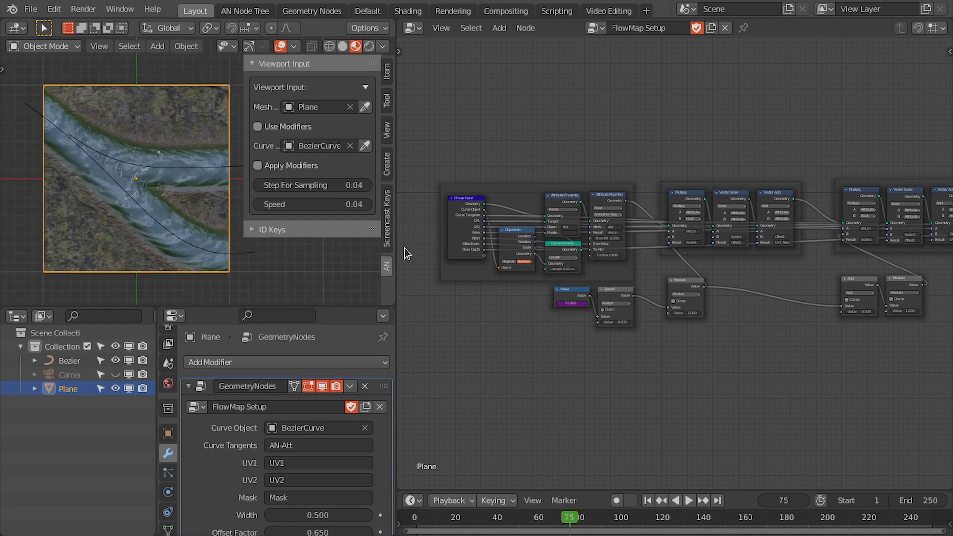
scroll(469, 322, down, 1)
scroll(469, 322, up, 1)
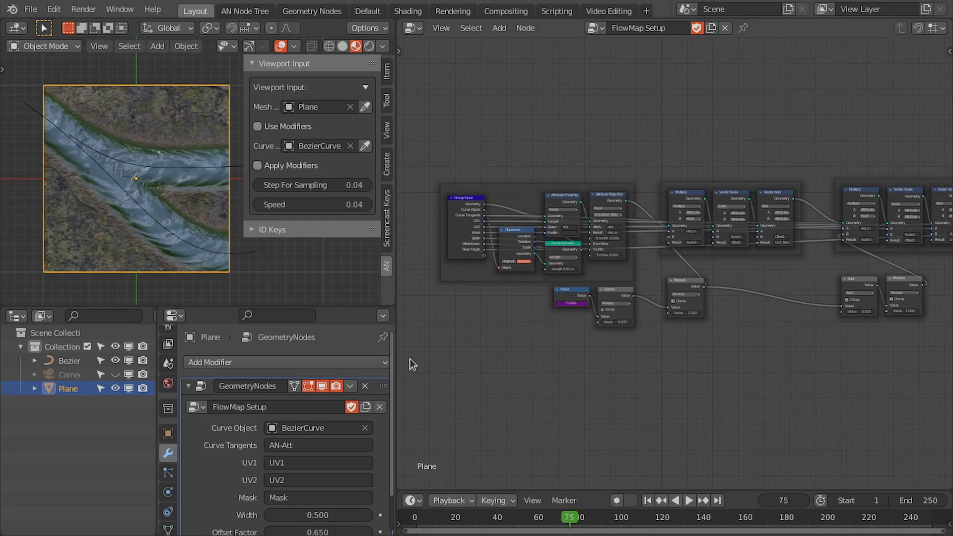
scroll(166, 230, down, 1)
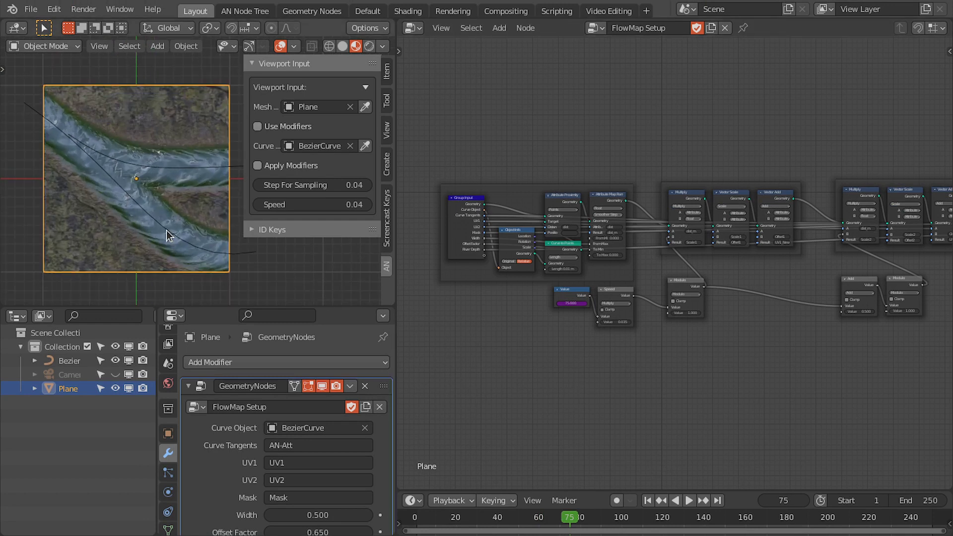
scroll(118, 195, up, 2)
scroll(101, 193, down, 2)
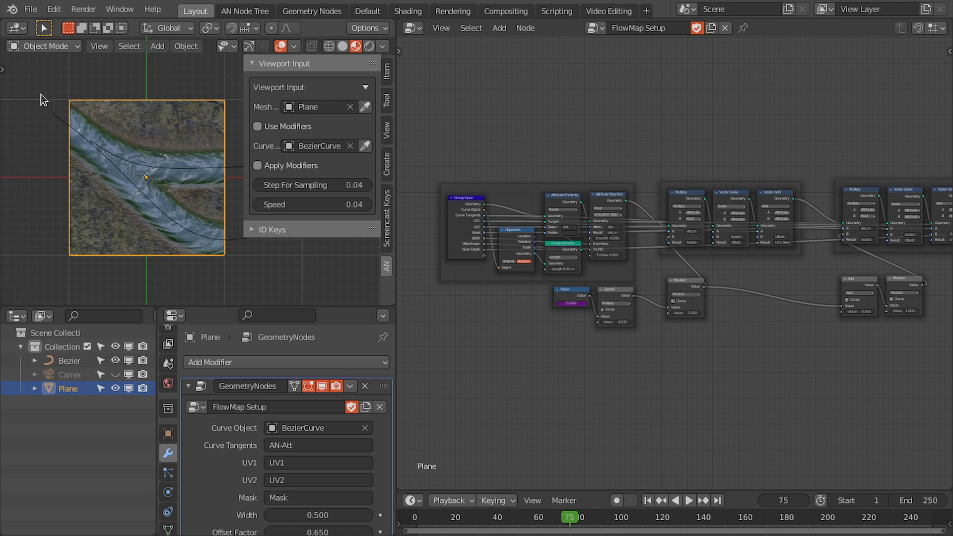
Delete the flowmap Bezier curve and the textured plane.
click(61, 128)
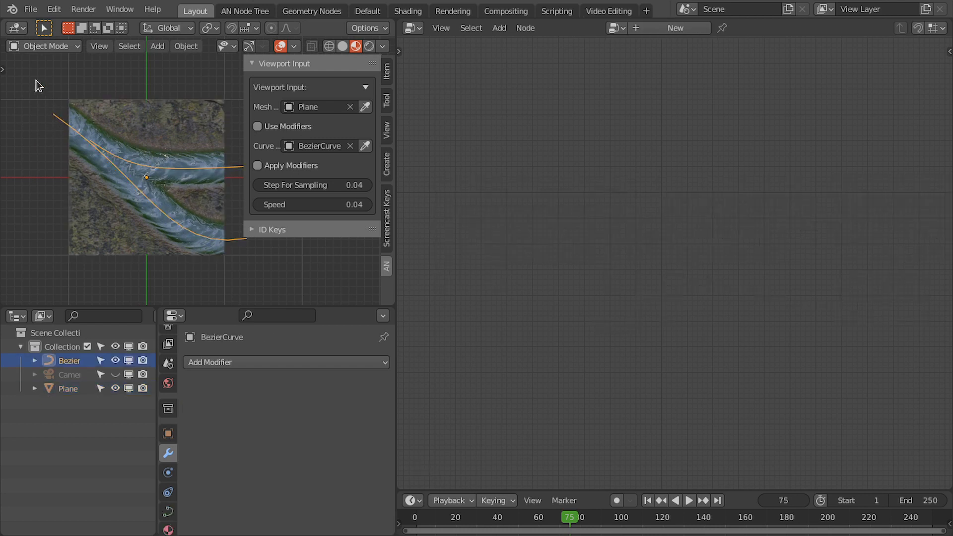
drag(36, 80, 250, 308)
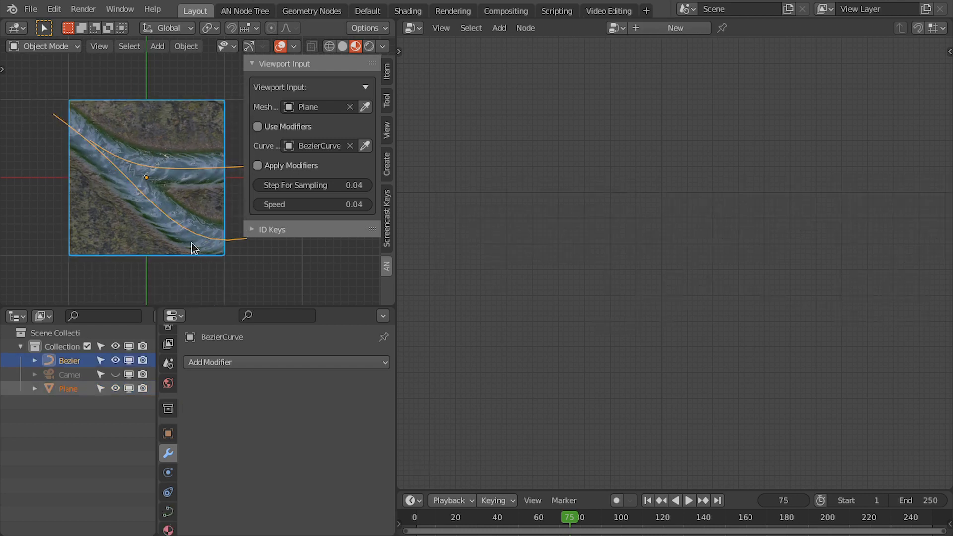
key(x)
click(132, 191)
Import the pexels aerial cloud photo as an image plane and clear its transform.
key(ctrl+space)
key(shift+a)
mouse_move(416, 272)
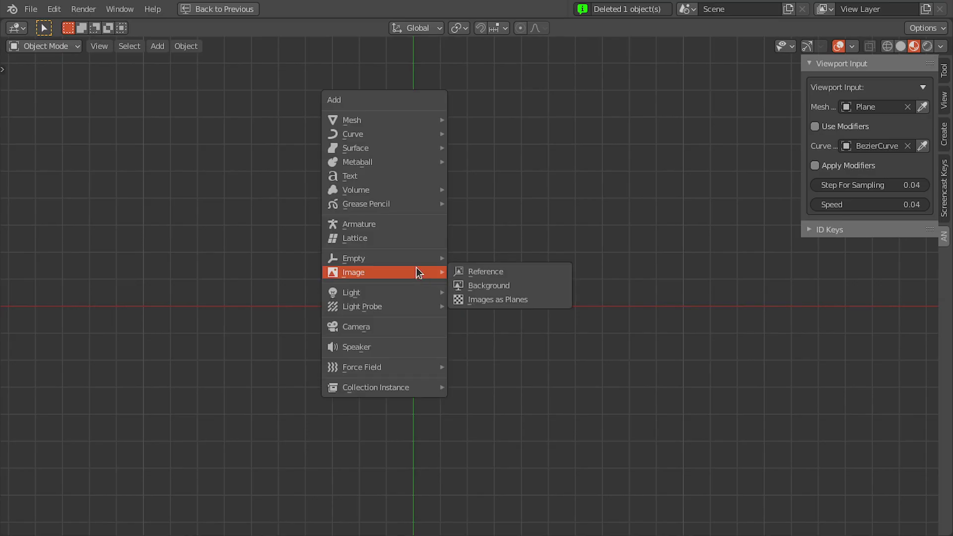
click(509, 300)
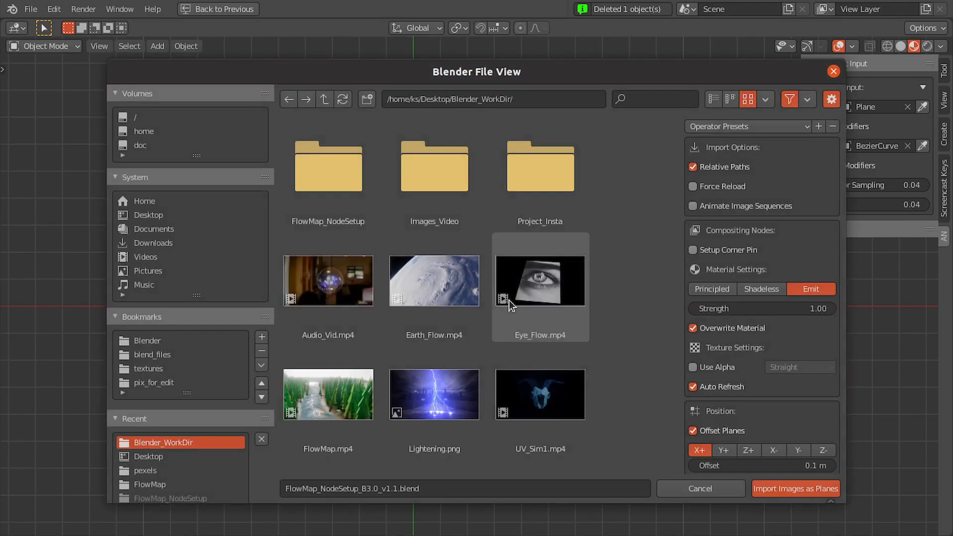
click(154, 382)
click(524, 192)
click(348, 377)
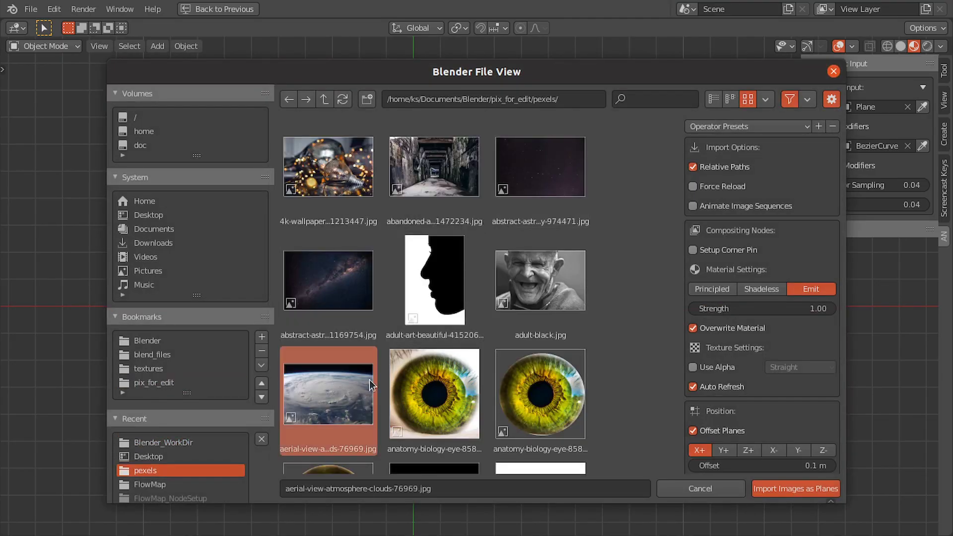
scroll(330, 397, down, 2)
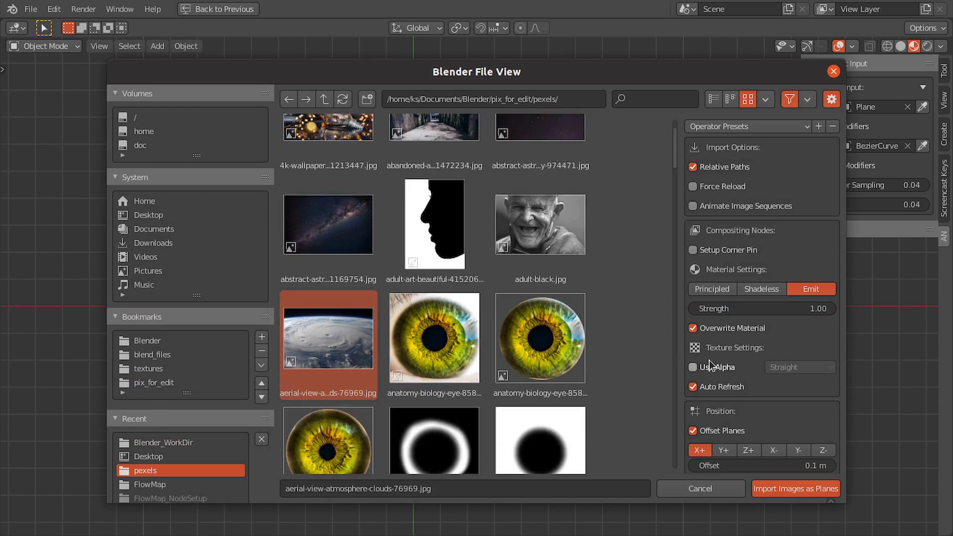
click(795, 489)
key(alt+r)
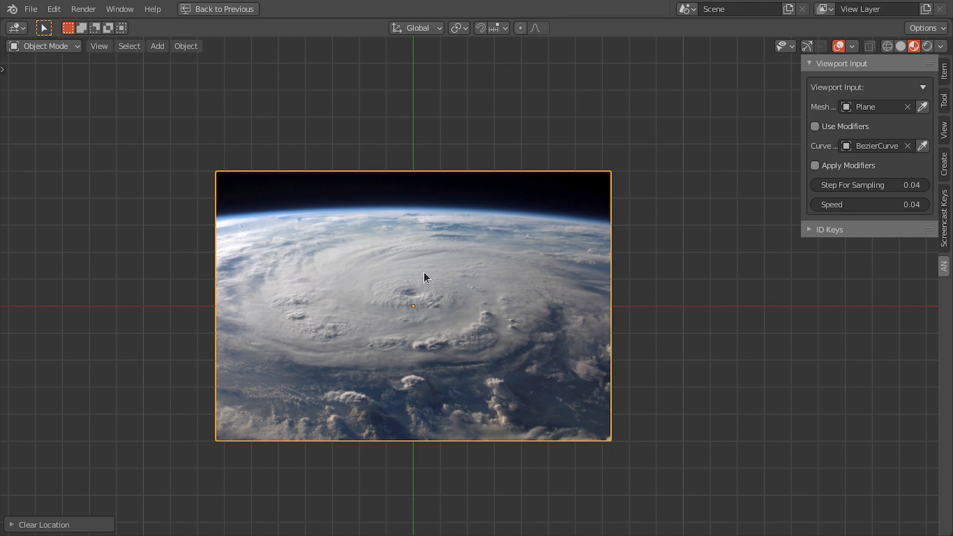
key(shift+a)
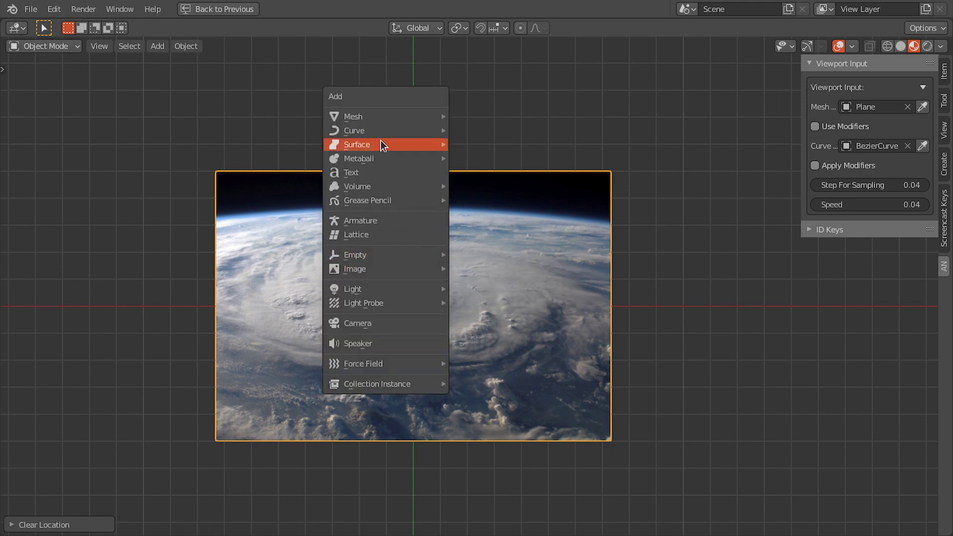
Add a UV sphere to the scene and view it at an oblique angle.
mouse_move(395, 115)
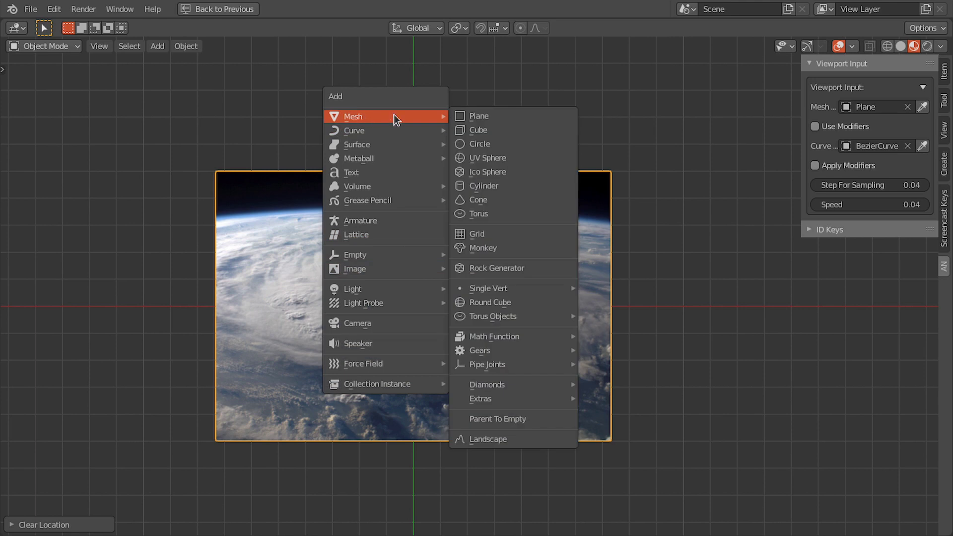
click(482, 156)
scroll(488, 258, down, 4)
scroll(482, 272, up, 2)
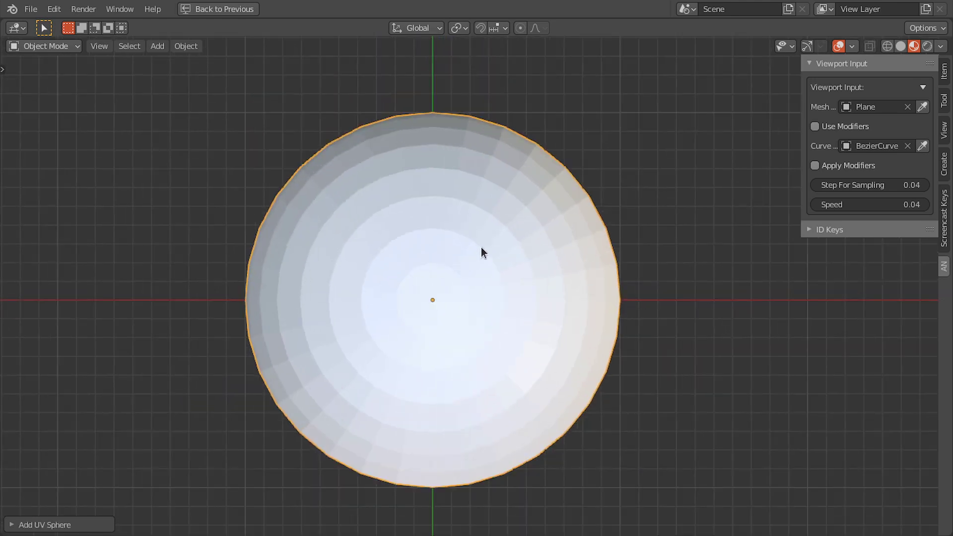
middle_drag(433, 179, 414, 182)
key(ctrl+space)
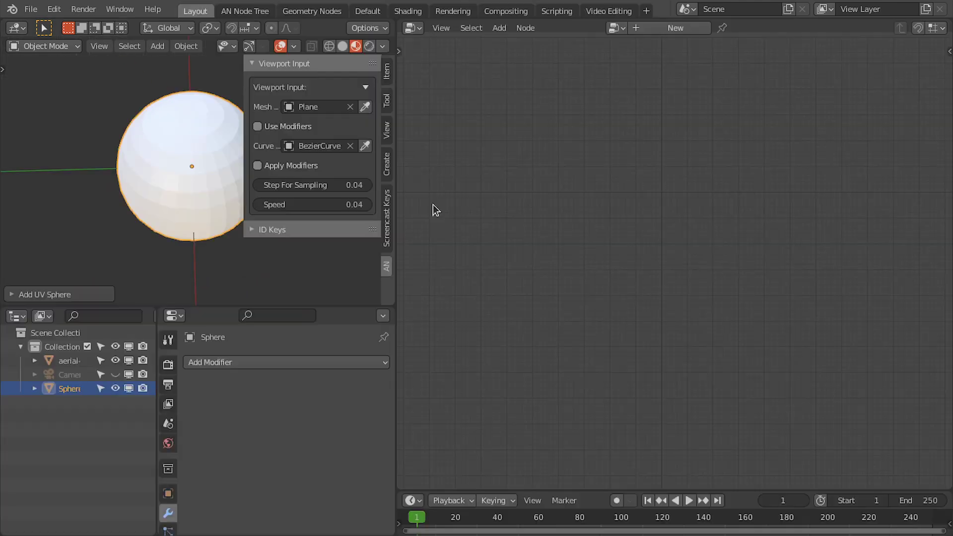
Give the sphere a Subdivision Surface modifier at viewport level 2 and apply it.
click(238, 362)
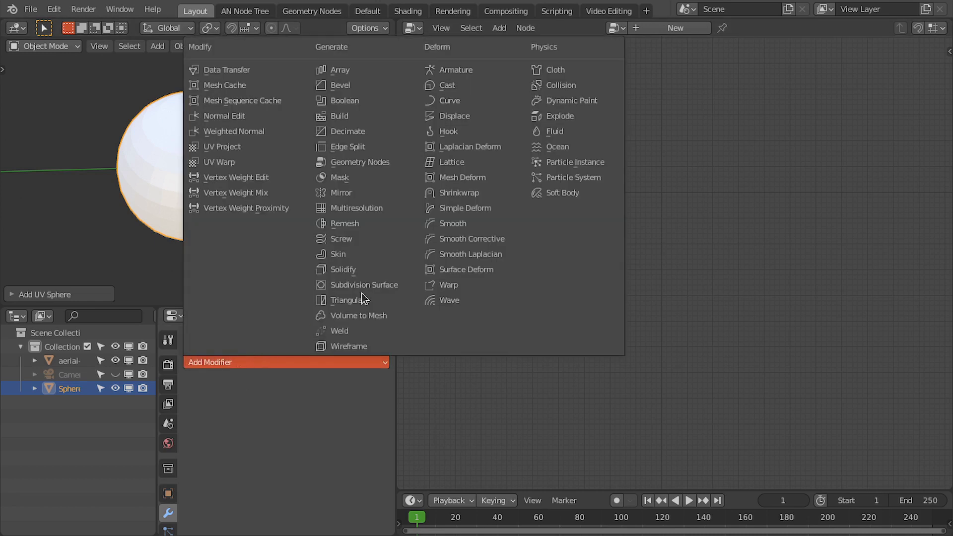
click(355, 284)
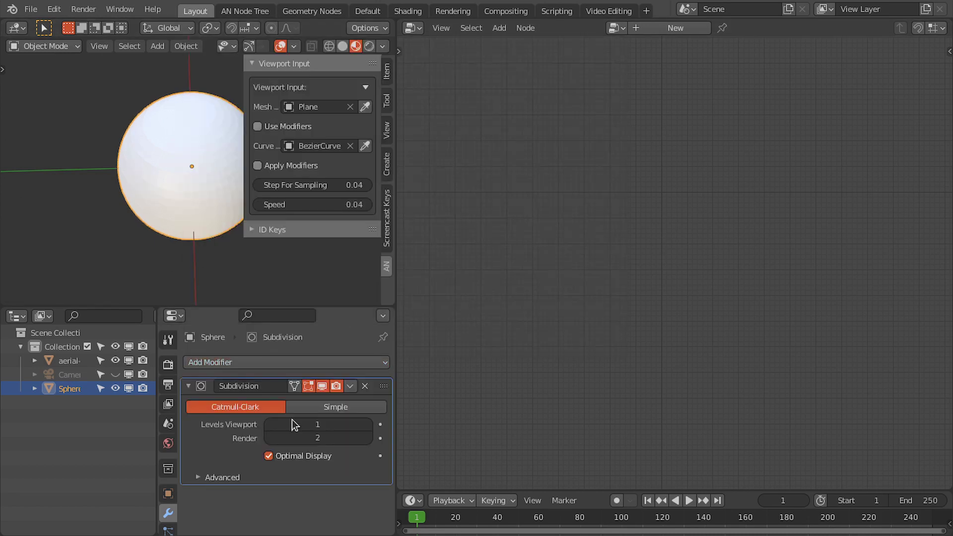
click(368, 425)
click(350, 385)
click(373, 402)
Move the sphere below the image in top view and check it from the side.
key(ctrl+space)
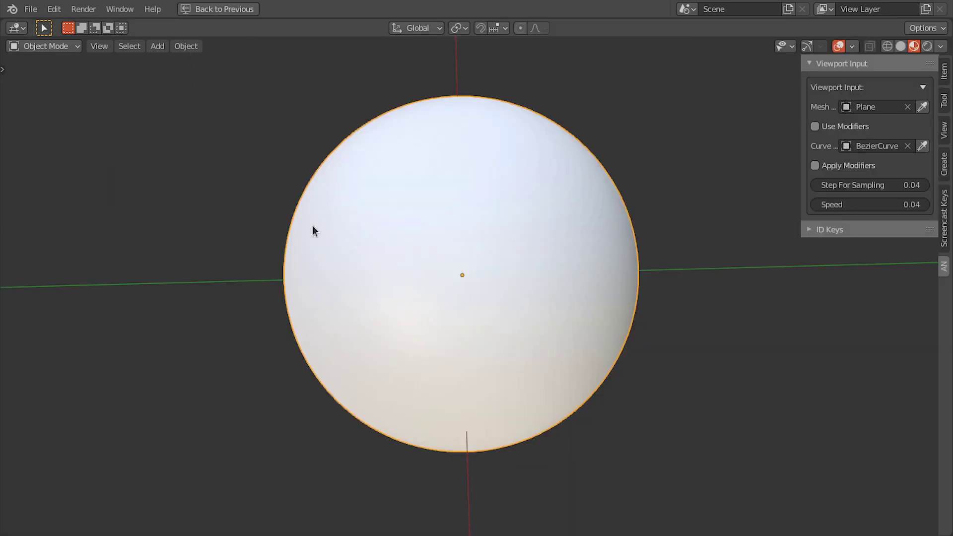
key(KP_7)
key(g)
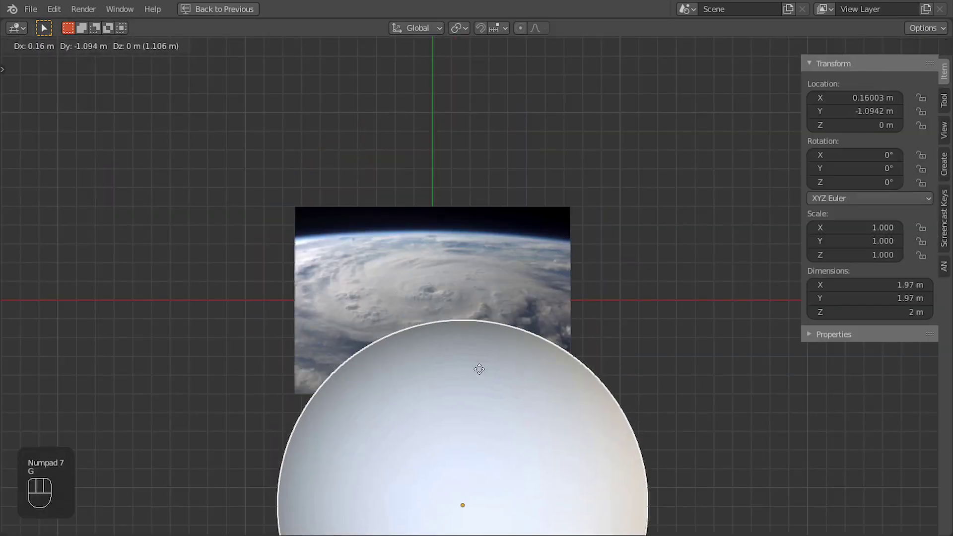
click(445, 305)
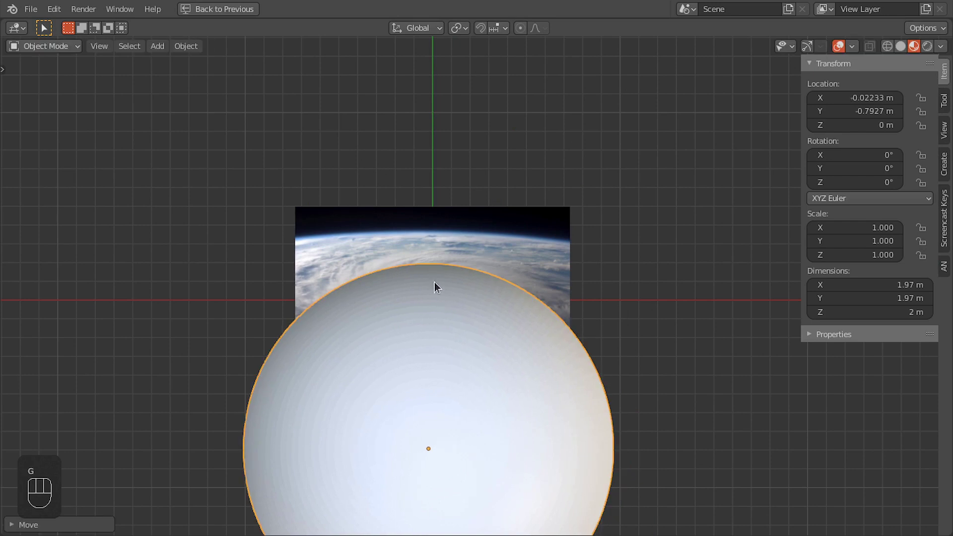
scroll(472, 278, up, 2)
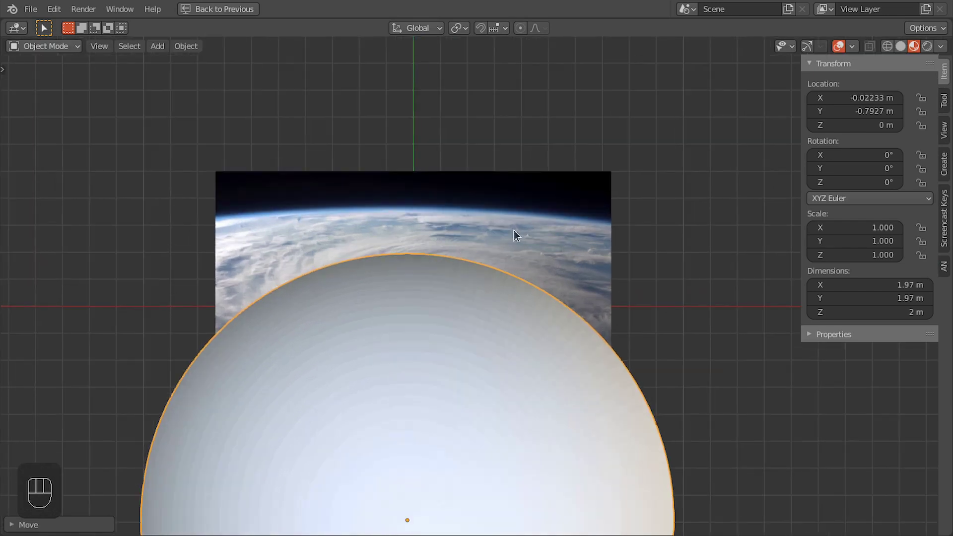
middle_drag(474, 289, 292, 281)
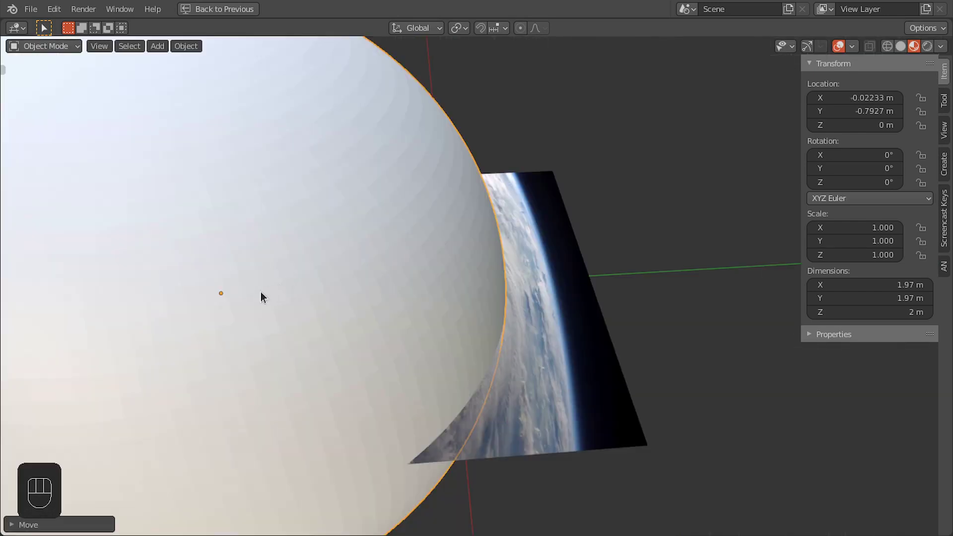
middle_drag(514, 284, 543, 287)
In Edit Mode, select the sphere's top edge vertex and snap the 3D cursor to it.
key(Tab)
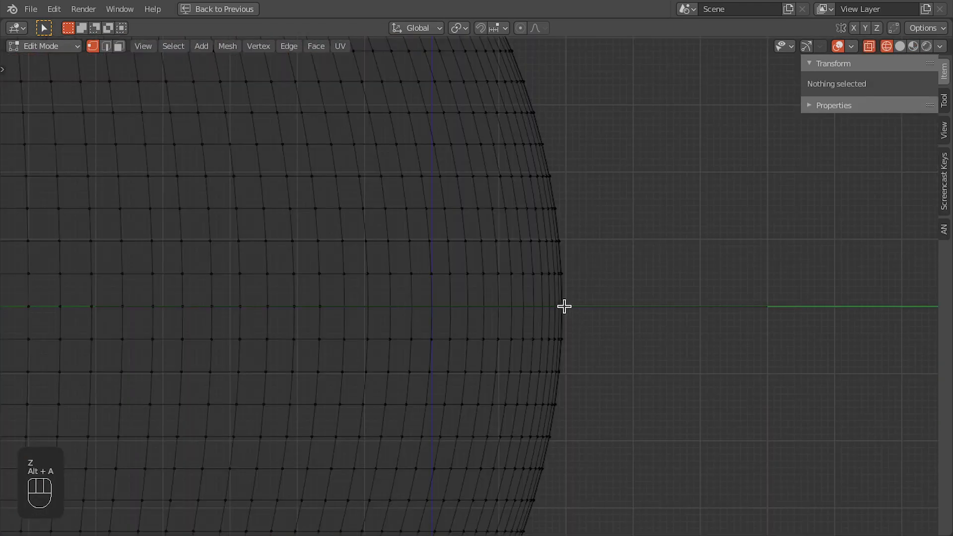
click(564, 306)
middle_drag(546, 311, 653, 351)
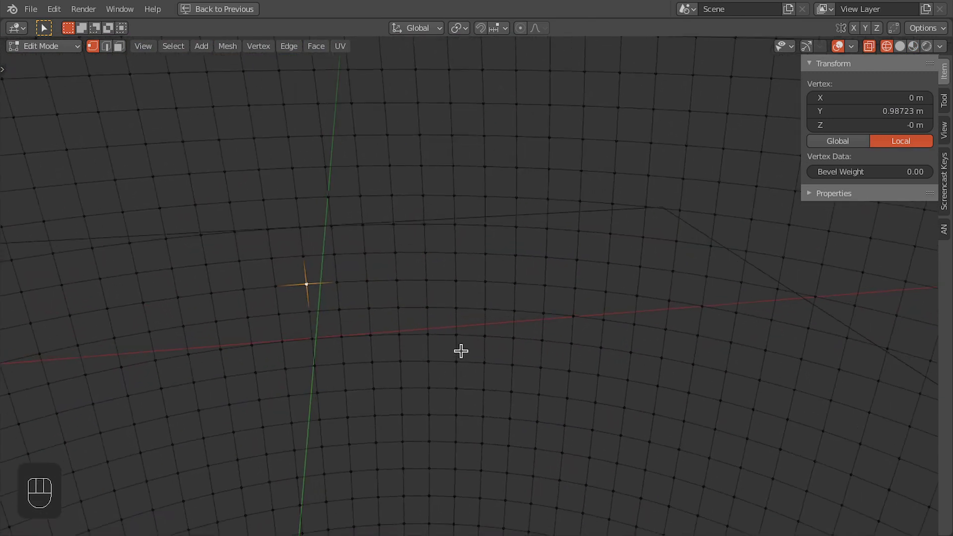
key(KP_7)
scroll(298, 206, up, 3)
shift+middle_drag(297, 207, 445, 223)
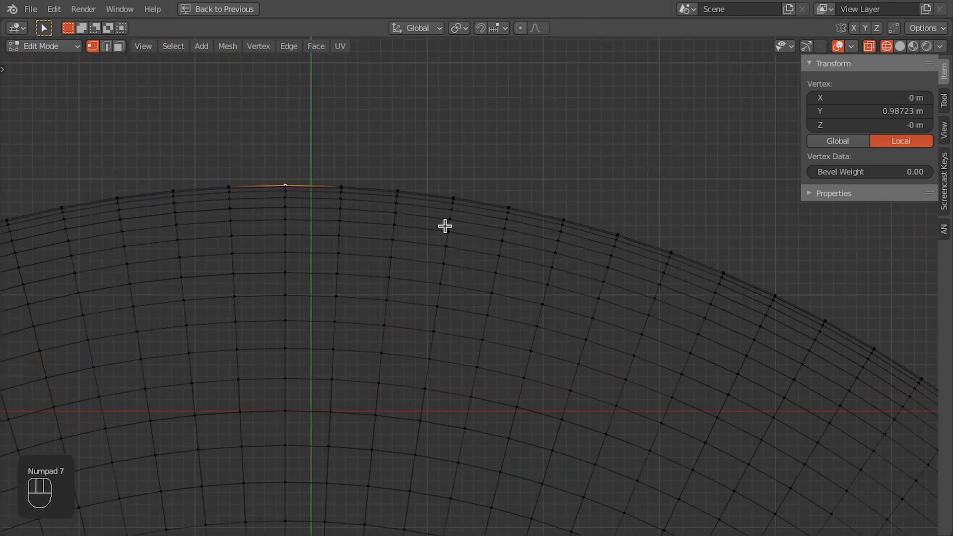
key(shift+s)
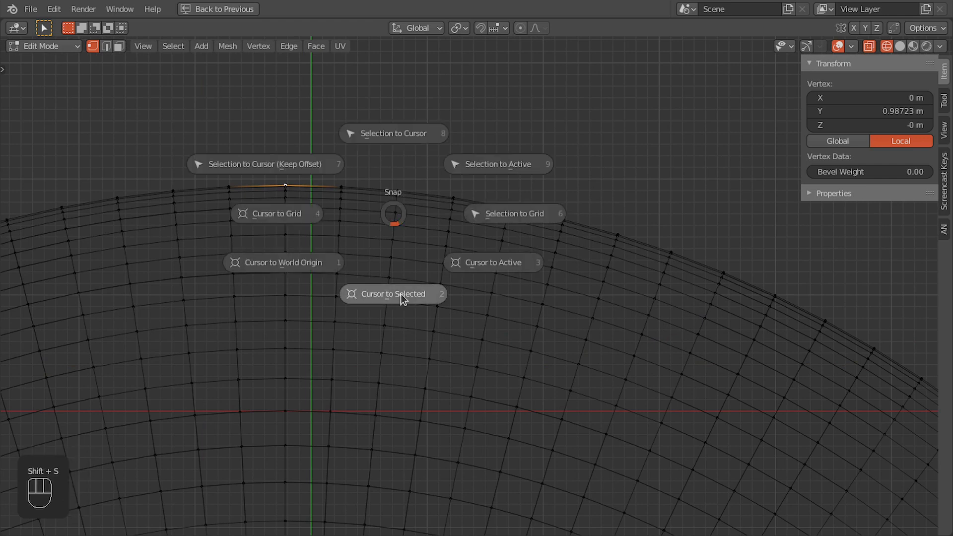
click(400, 293)
Set the sphere's origin to the 3D cursor and switch to Material Preview shading.
key(Tab)
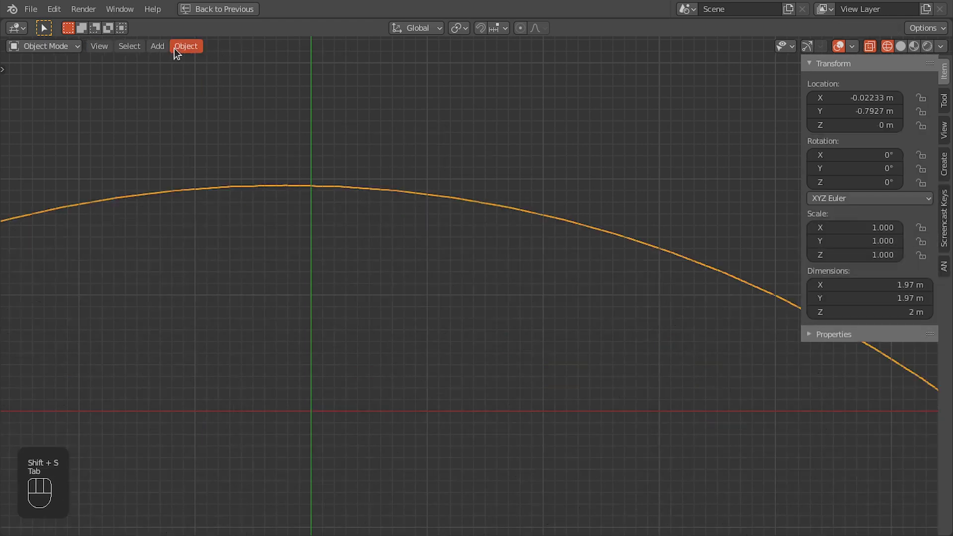
click(185, 47)
mouse_move(192, 75)
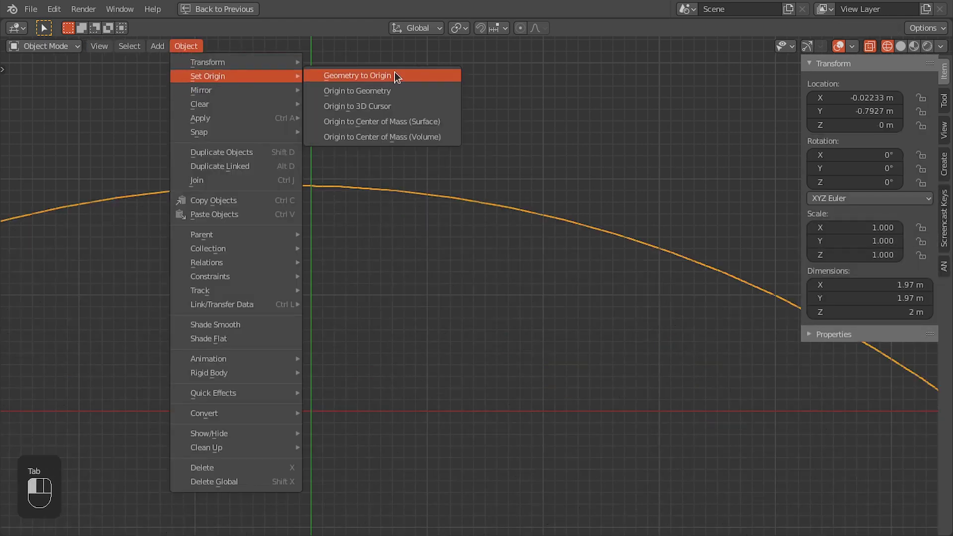
click(383, 106)
key(z)
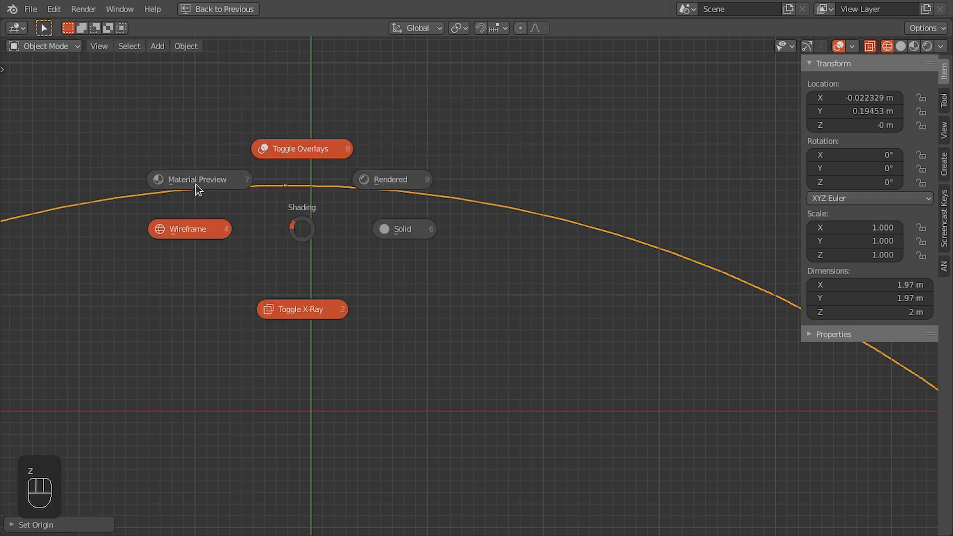
click(196, 184)
scroll(338, 191, down, 3)
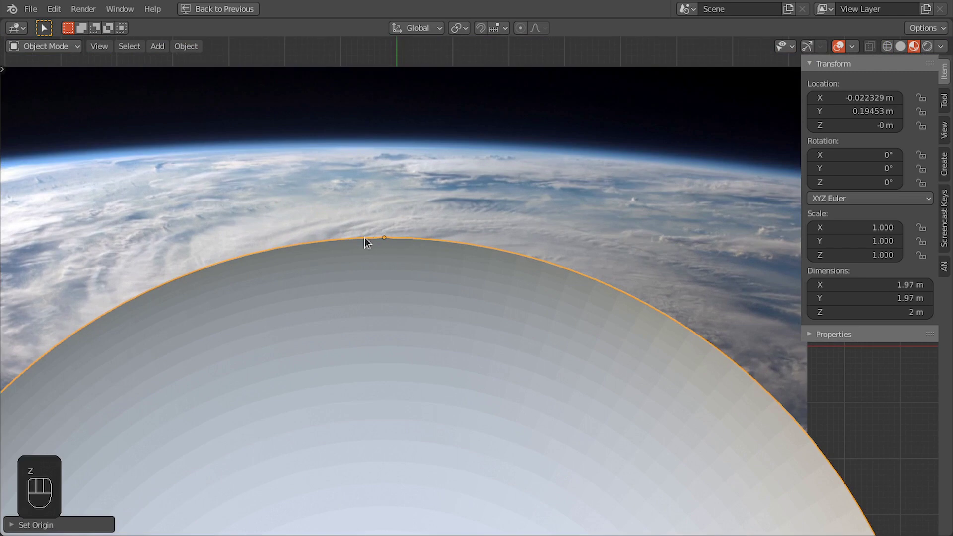
Clear the sphere's location and move it along Y toward the photo's horizon.
key(alt+g)
shift+scroll(401, 349, up, 2)
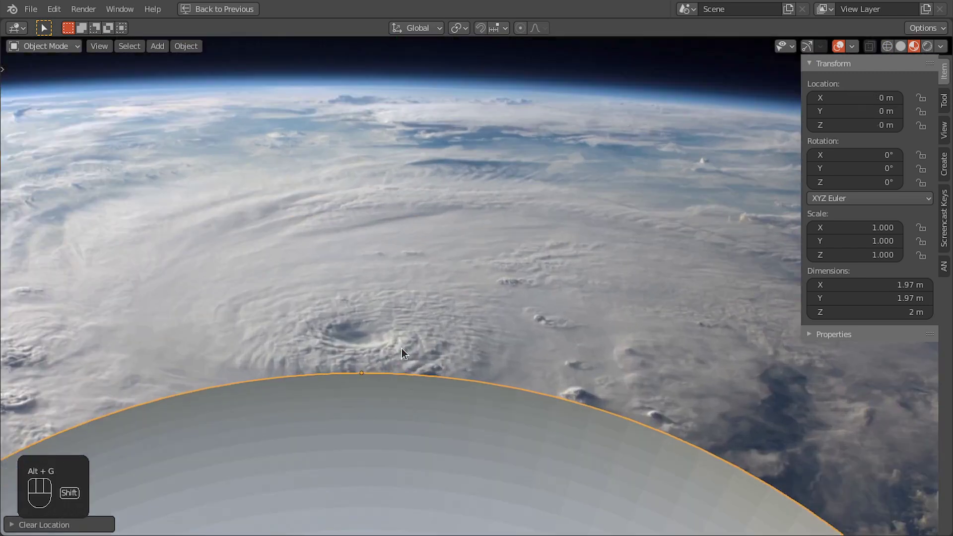
middle_drag(401, 349, 446, 411)
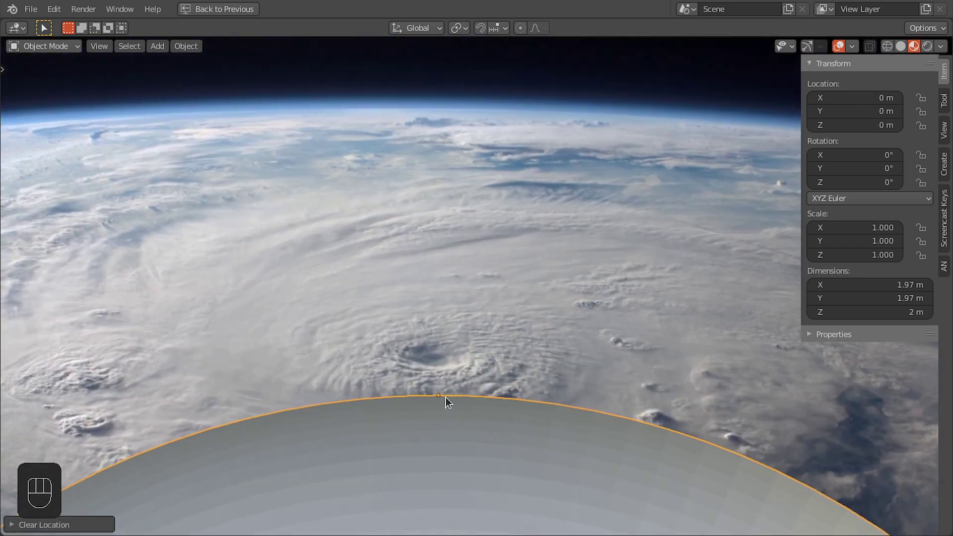
key(g)
key(y)
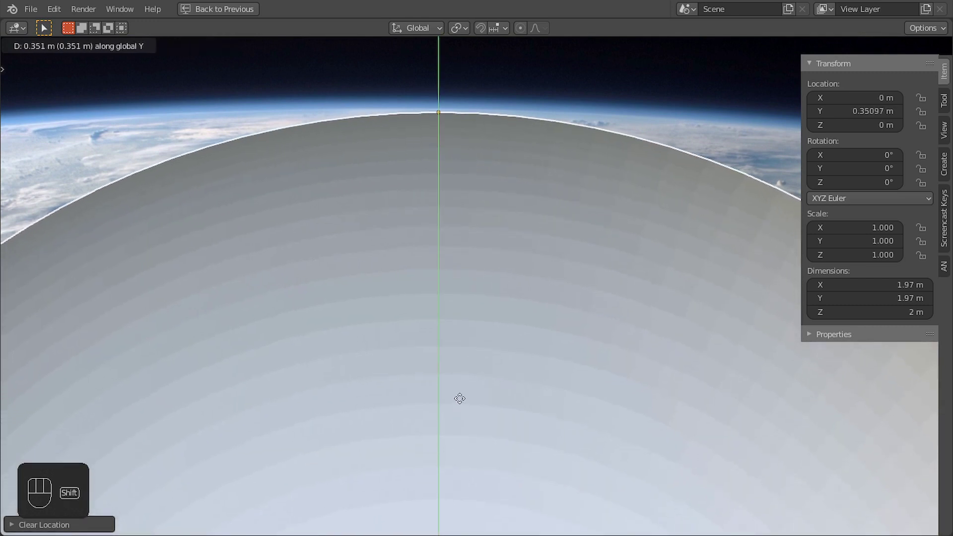
click(460, 389)
key(n)
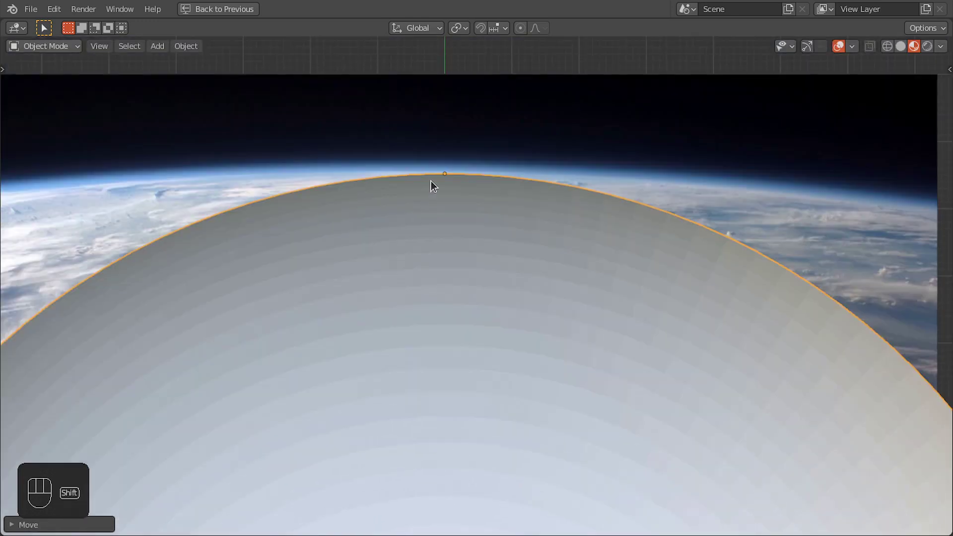
scroll(841, 213, down, 2)
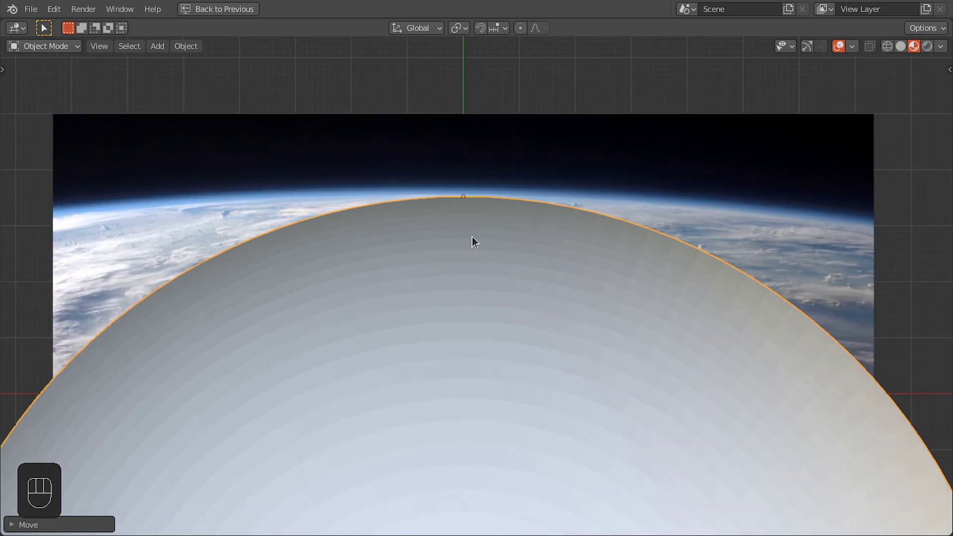
scroll(472, 238, up, 1)
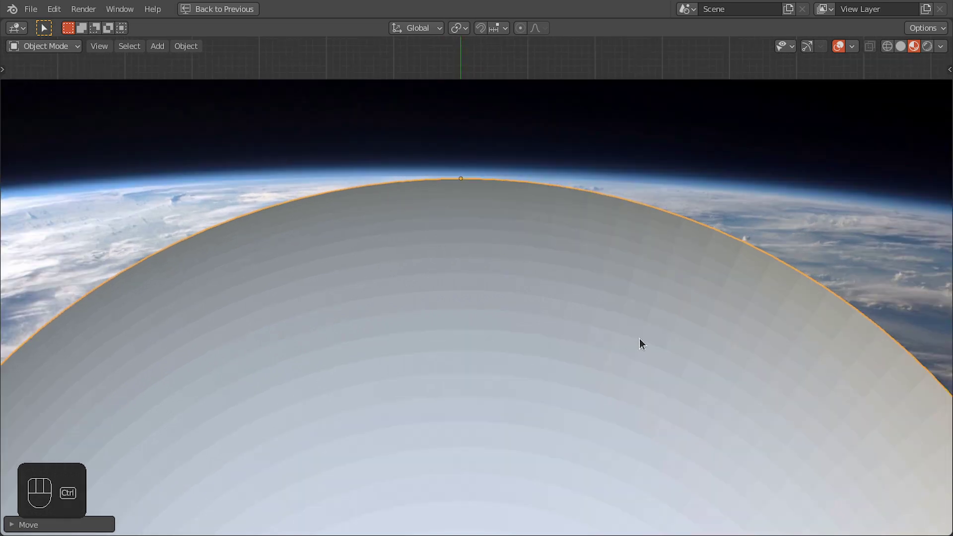
Save the file and scale the sphere up in two passes to about 1.23.
key(ctrl+s)
key(s)
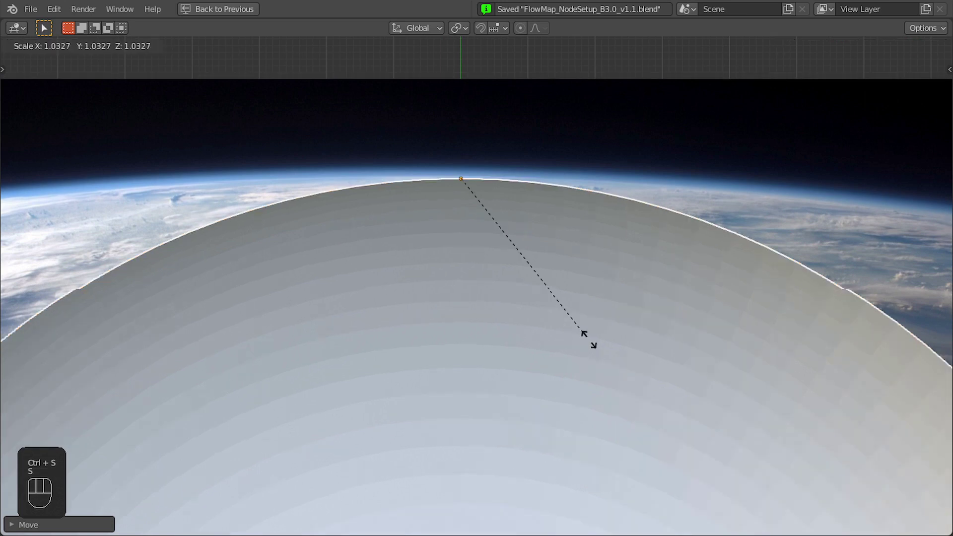
click(928, 193)
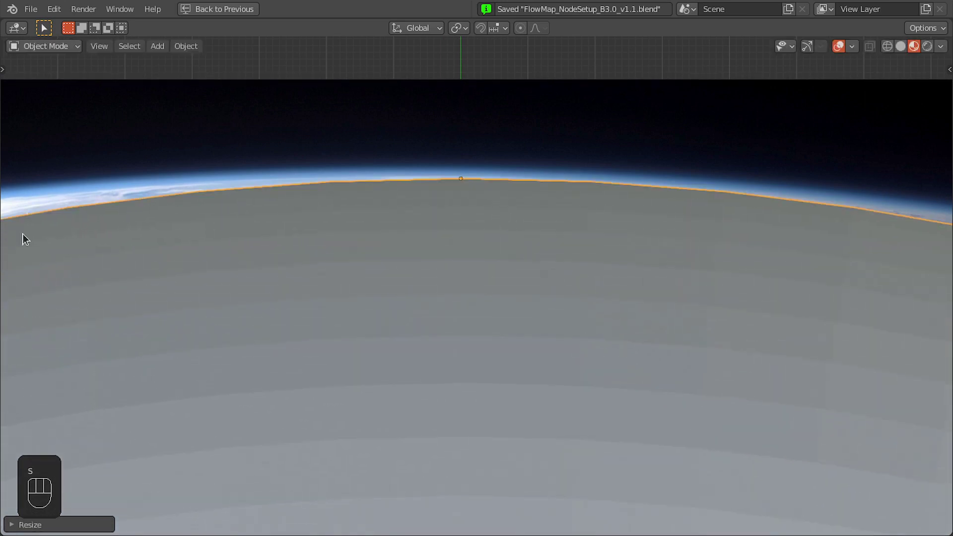
scroll(217, 276, down, 3)
scroll(371, 216, up, 1)
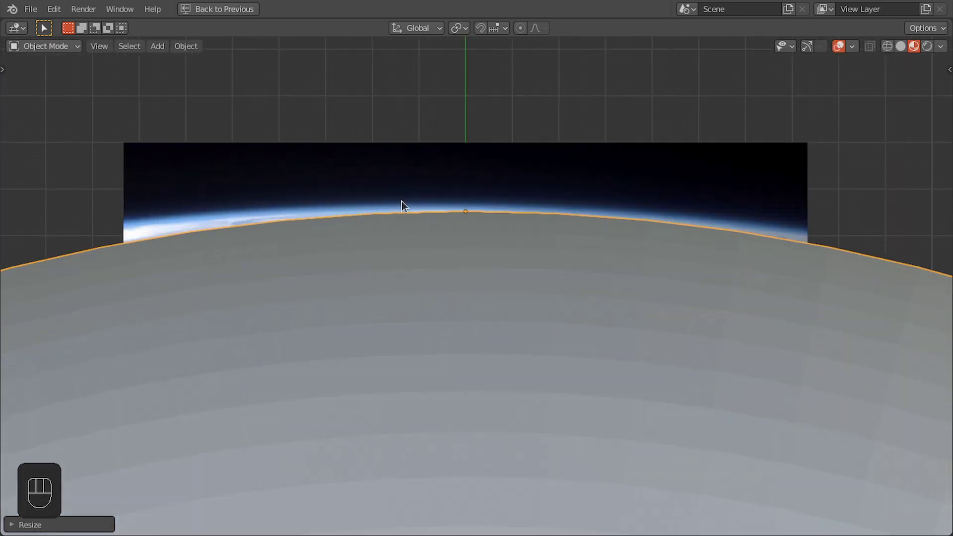
key(s)
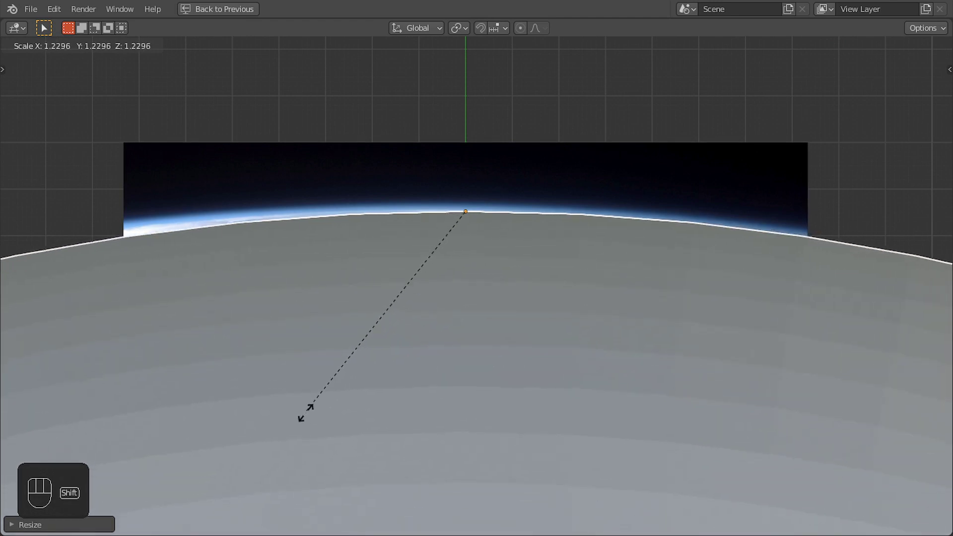
click(266, 452)
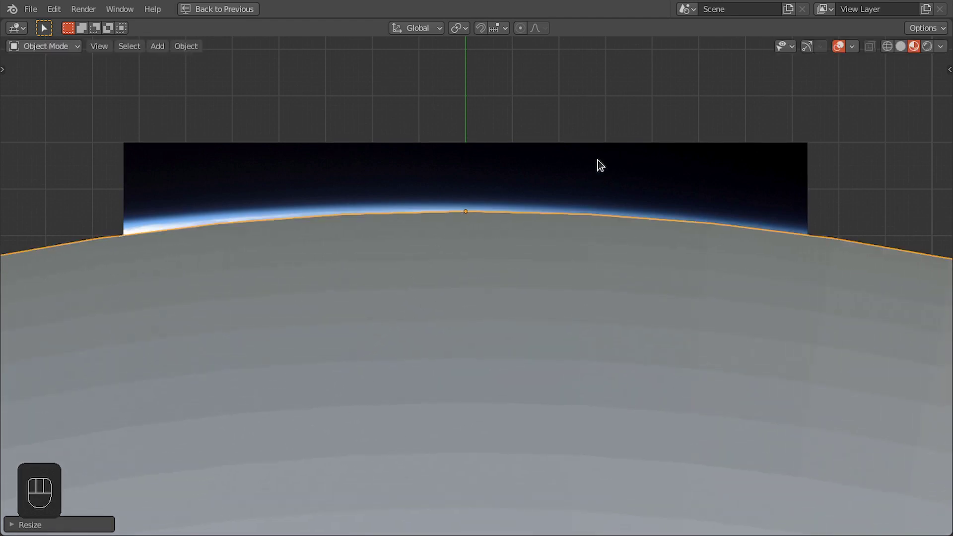
Inspect the sphere against the sky plane from outside, then return to top view.
mouse_move(598, 160)
middle_down()
mouse_move(396, 90)
mouse_move(445, 240)
middle_up()
key(r)
click(500, 322)
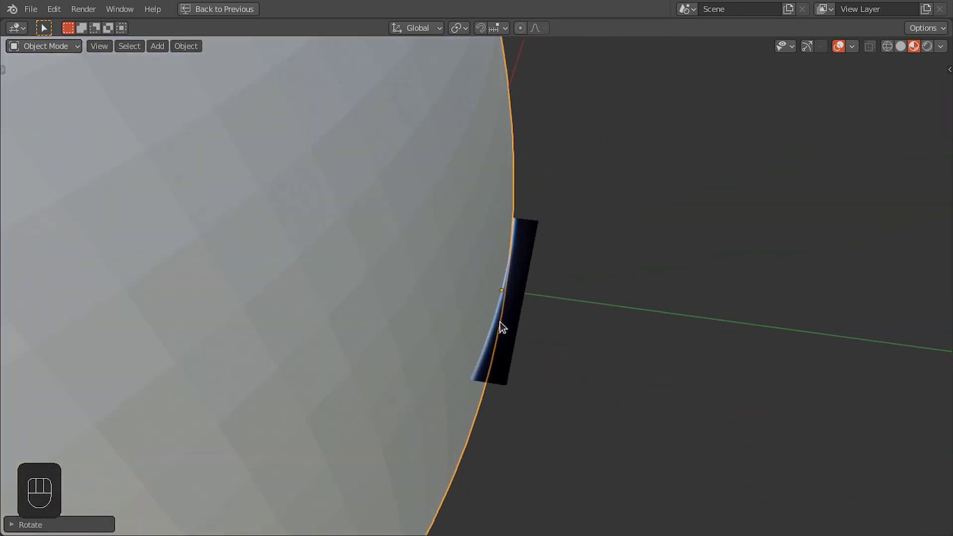
middle_drag(500, 322, 474, 372)
middle_drag(495, 232, 328, 184)
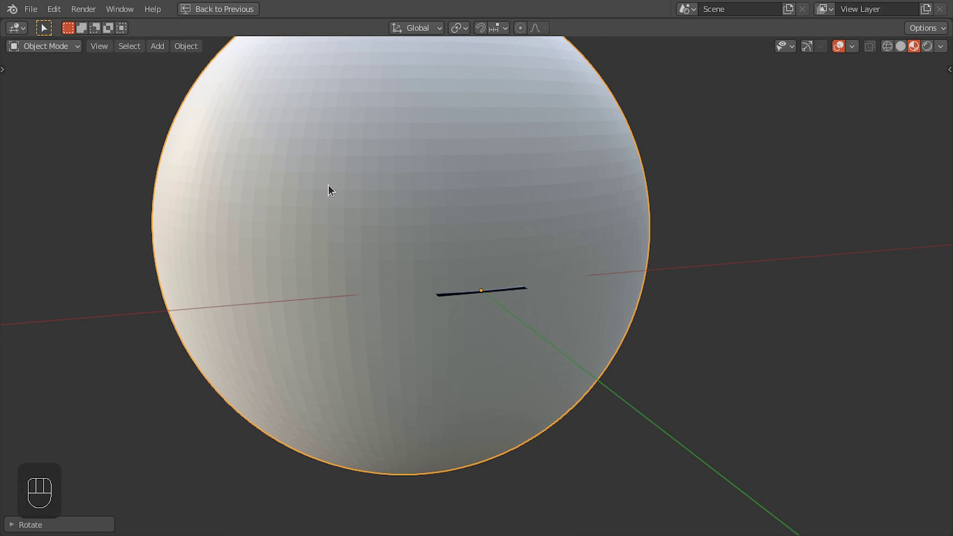
key(KP_7)
scroll(449, 321, up, 2)
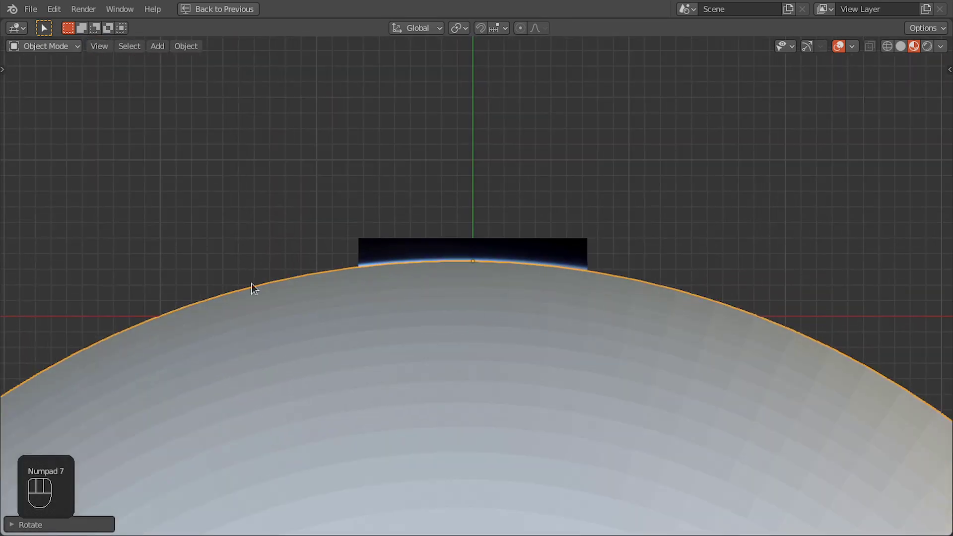
scroll(389, 267, up, 2)
scroll(505, 249, up, 2)
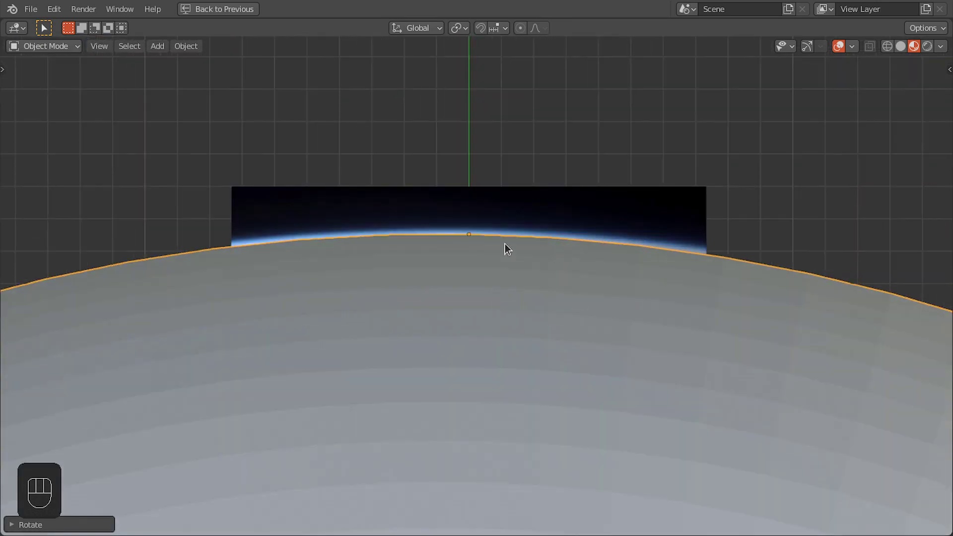
scroll(437, 283, down, 4)
scroll(473, 326, down, 1)
Assign the aerial-view-atmosphere-clouds-76969 material to the sphere and view it from above.
key(ctrl+space)
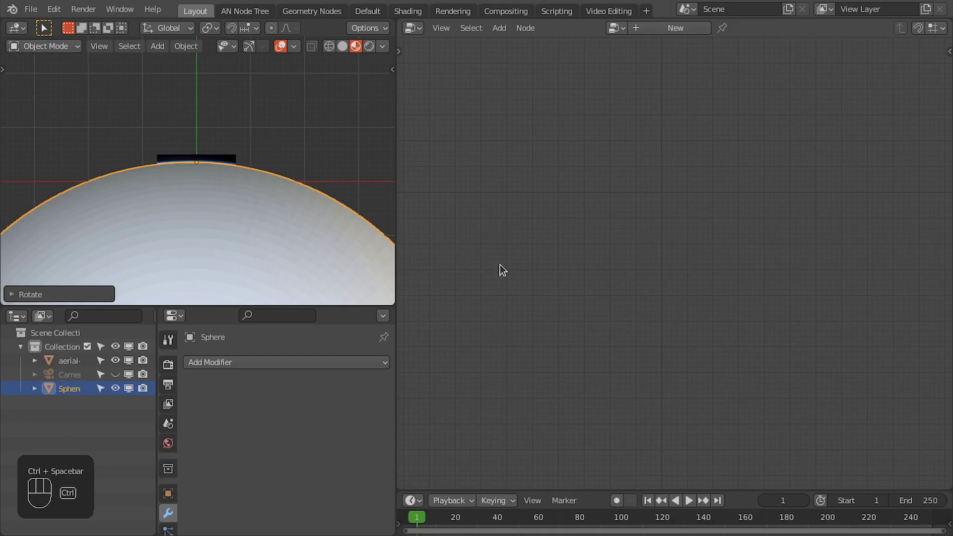
click(646, 11)
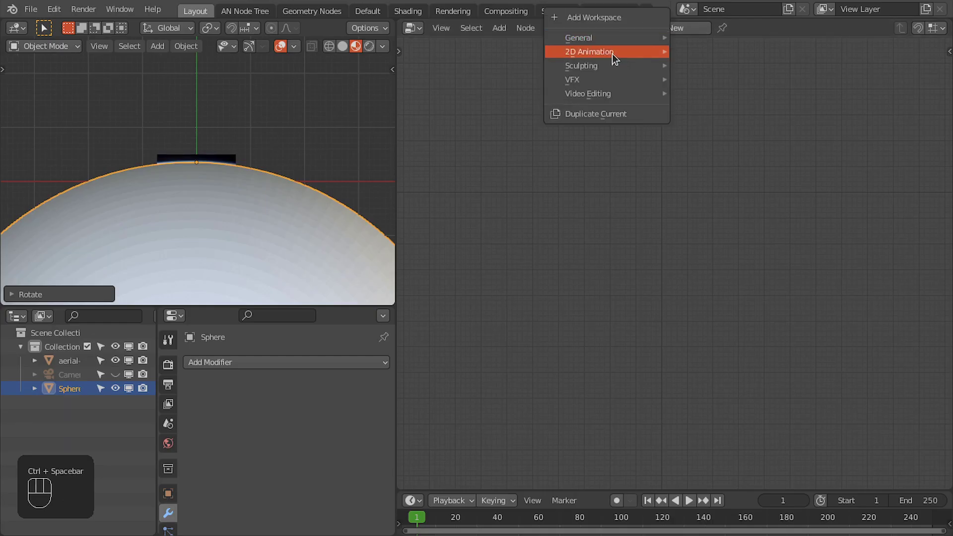
mouse_move(598, 38)
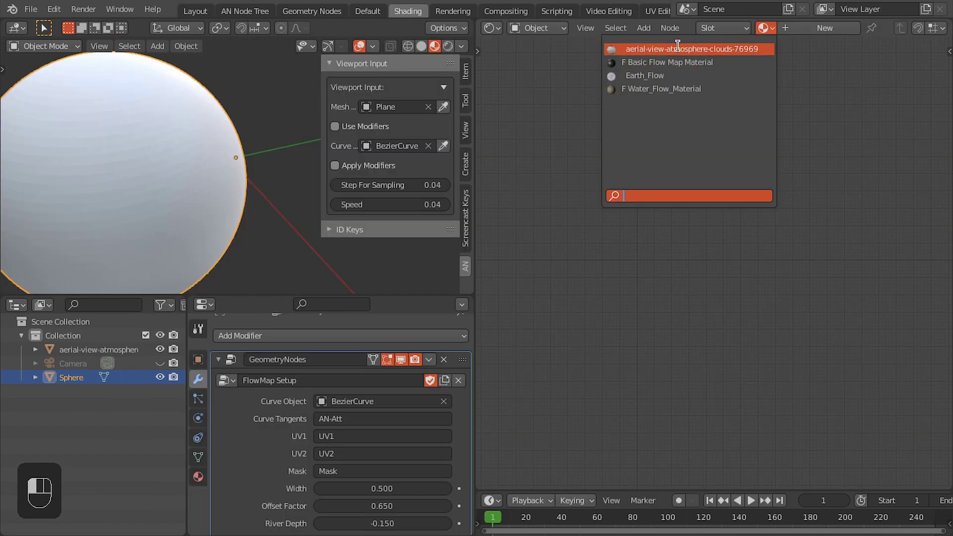
click(691, 48)
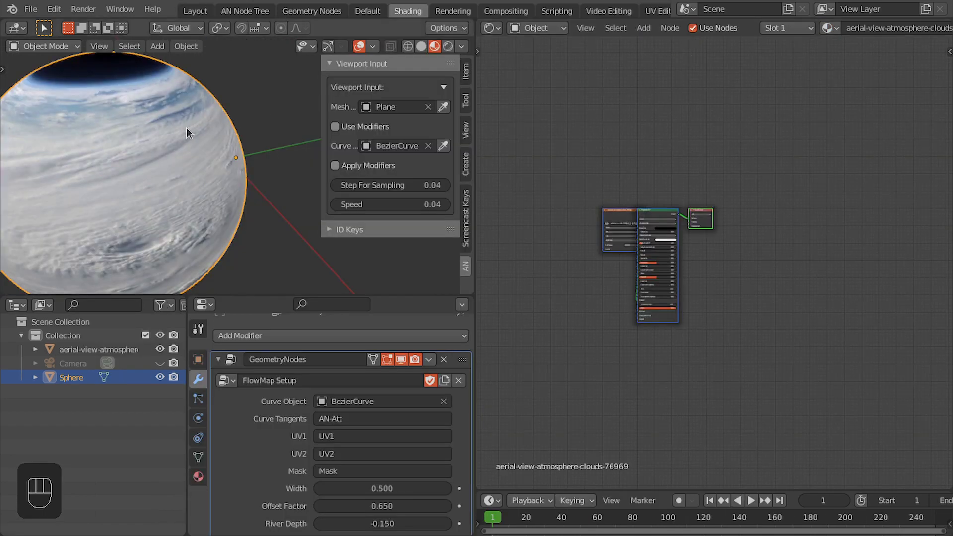
key(KP_7)
scroll(189, 153, up, 4)
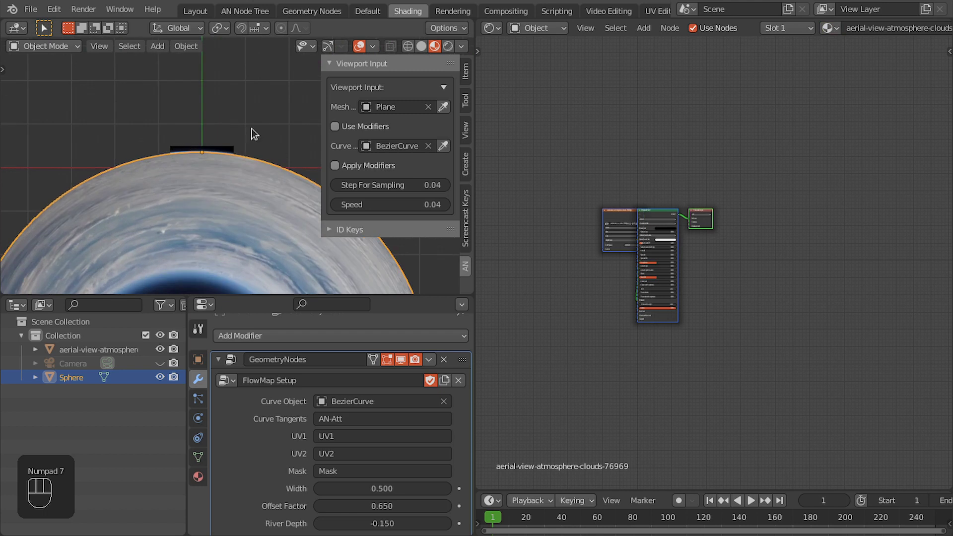
In UV Editing, show material shading and load the aerial cloud image in the UV editor.
click(652, 11)
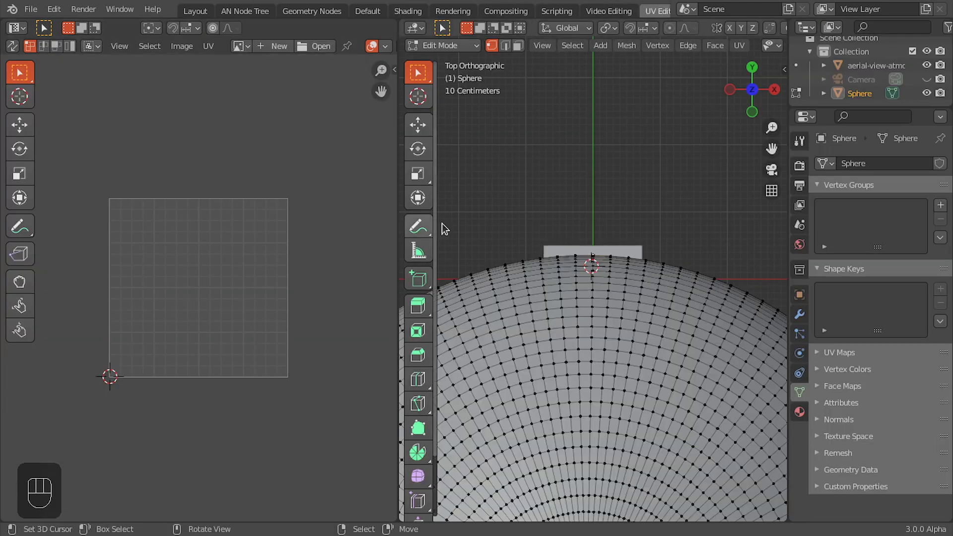
key(z)
click(514, 219)
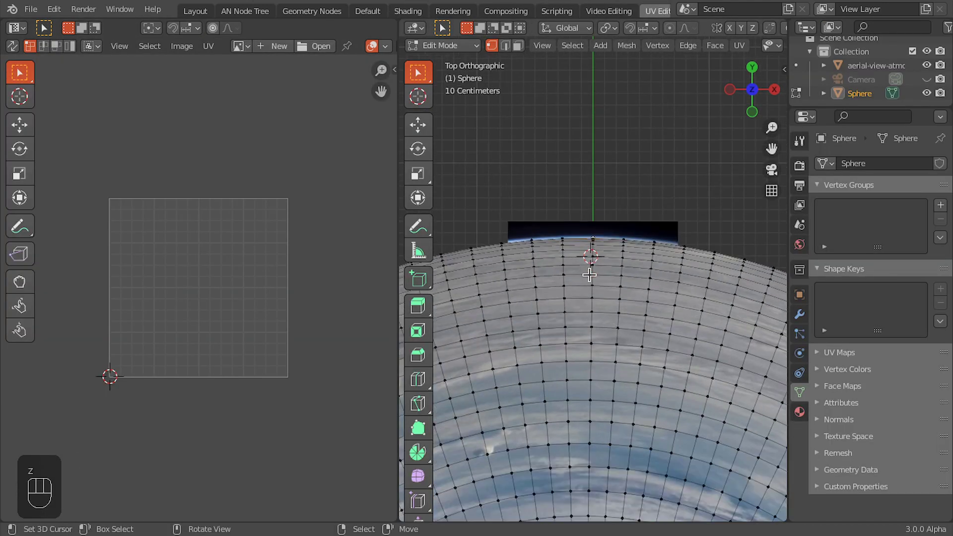
scroll(587, 272, down, 3)
click(243, 48)
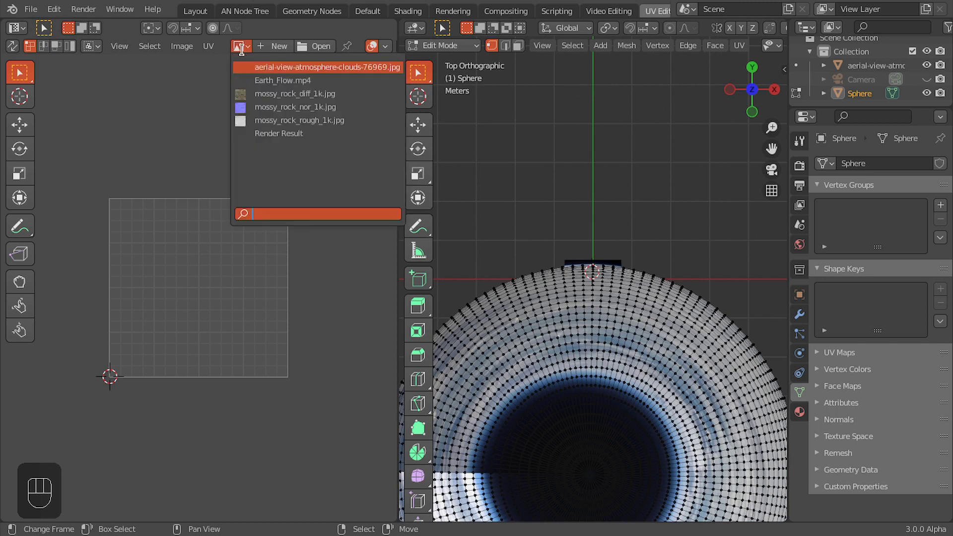
click(305, 66)
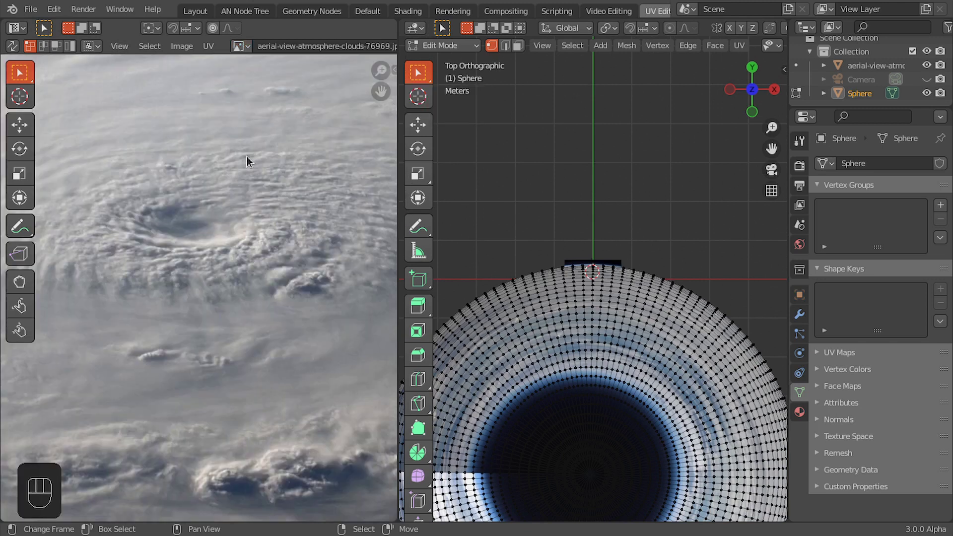
scroll(202, 245, down, 4)
scroll(196, 248, up, 2)
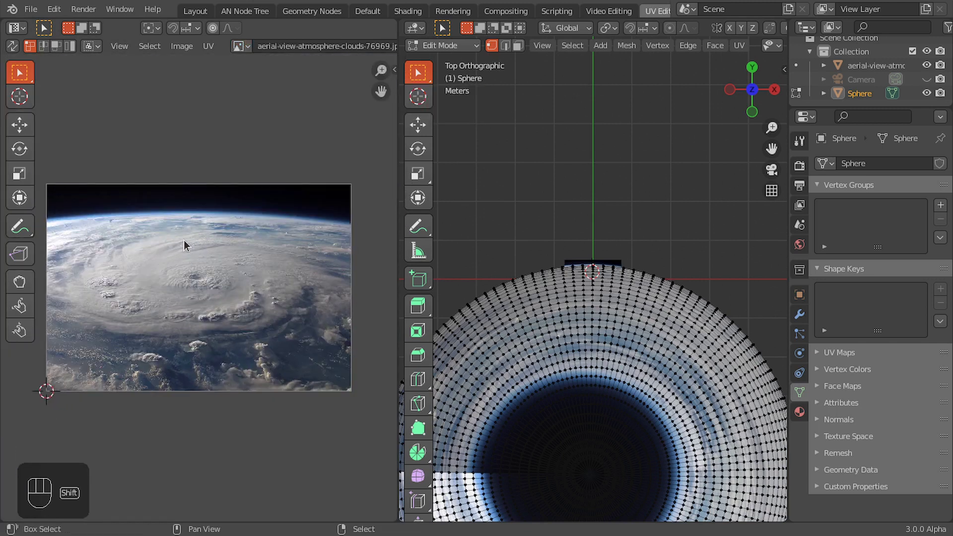
shift+middle_drag(208, 220, 235, 195)
Select the whole sphere, use Project from View, and select all resulting UVs.
key(a)
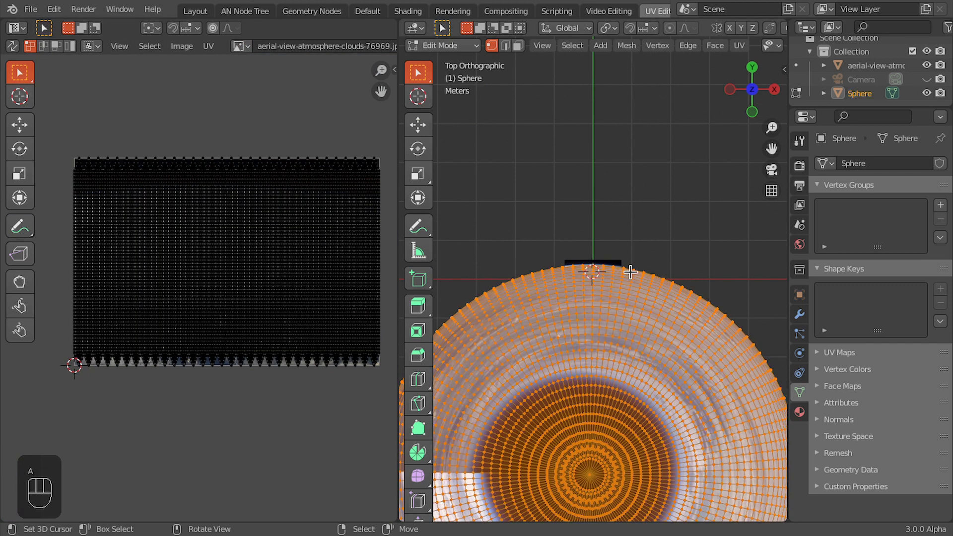
key(u)
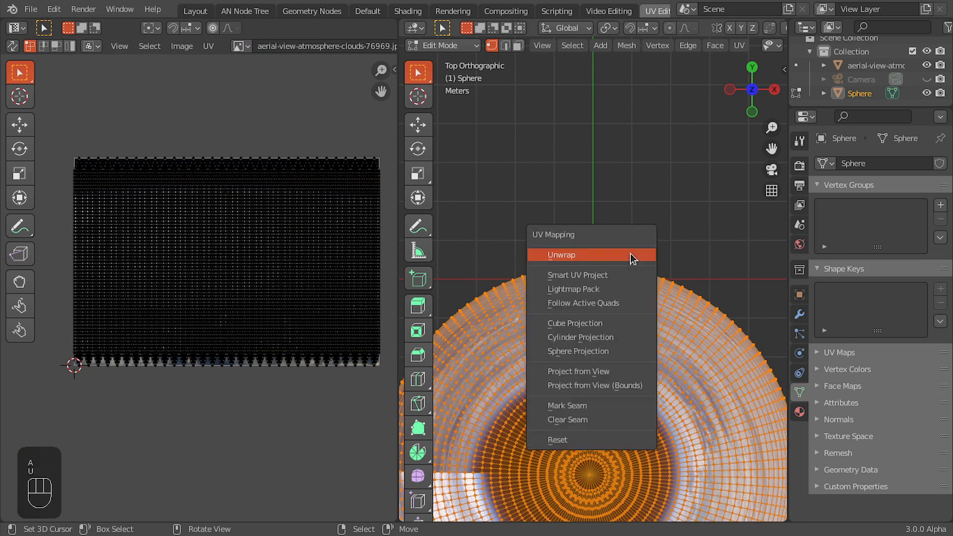
click(620, 369)
scroll(524, 292, up, 3)
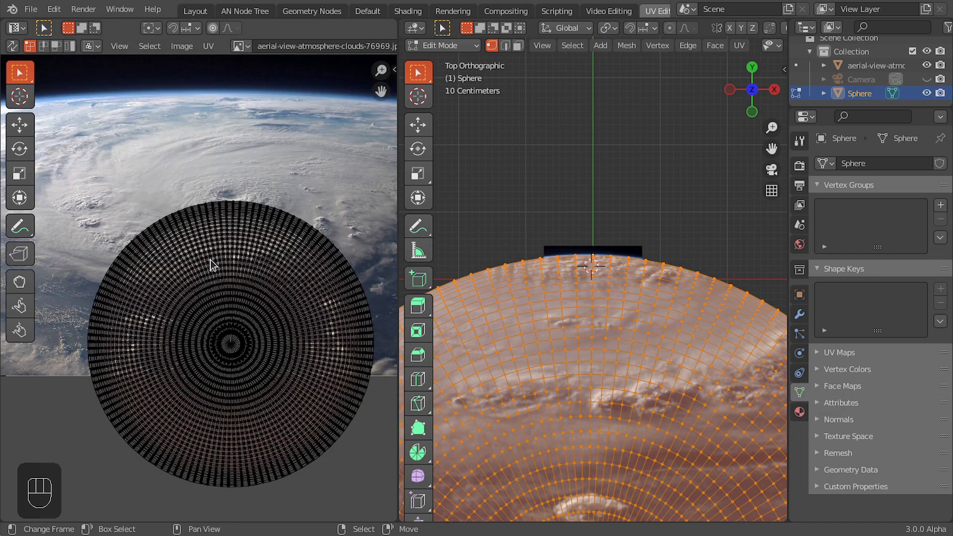
key(a)
scroll(204, 305, down, 2)
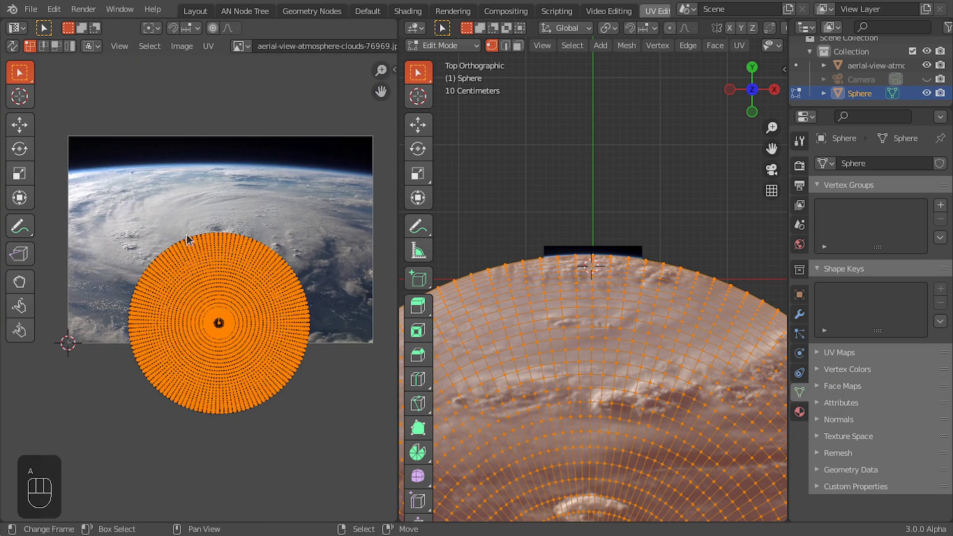
scroll(187, 234, up, 2)
scroll(117, 326, down, 2)
Place the 2D cursor on the image's horizon and move the UV disc up to it.
key(ctrl+space)
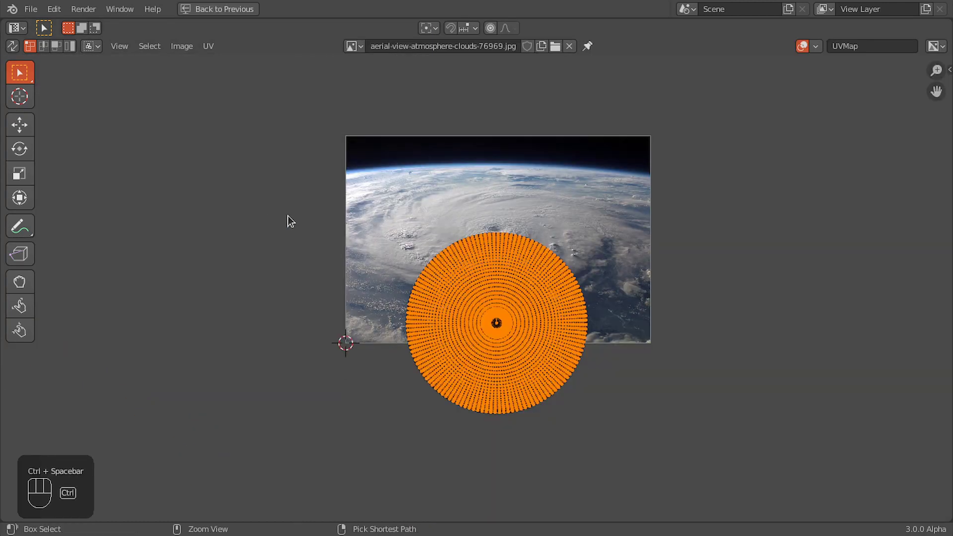
scroll(529, 246, up, 4)
shift+scroll(529, 246, up, 5)
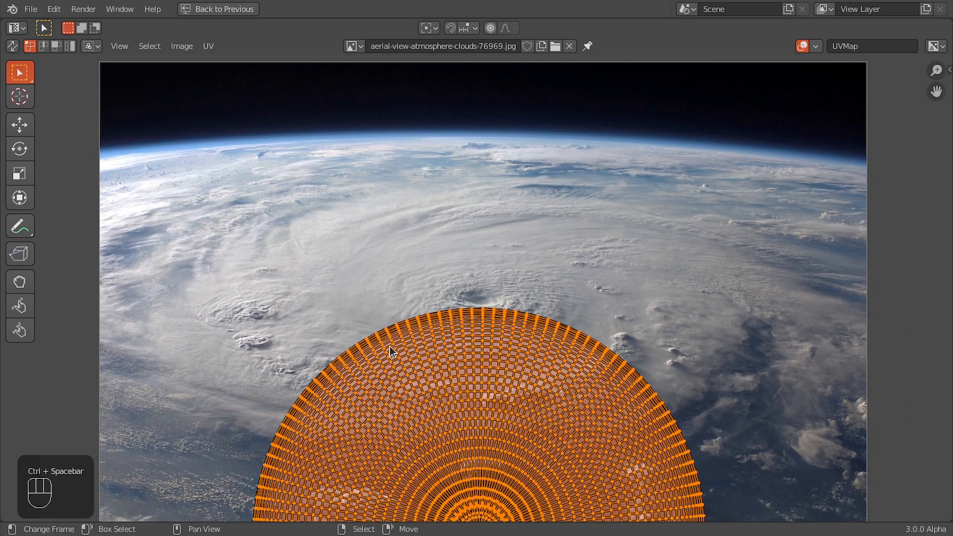
scroll(508, 135, up, 1)
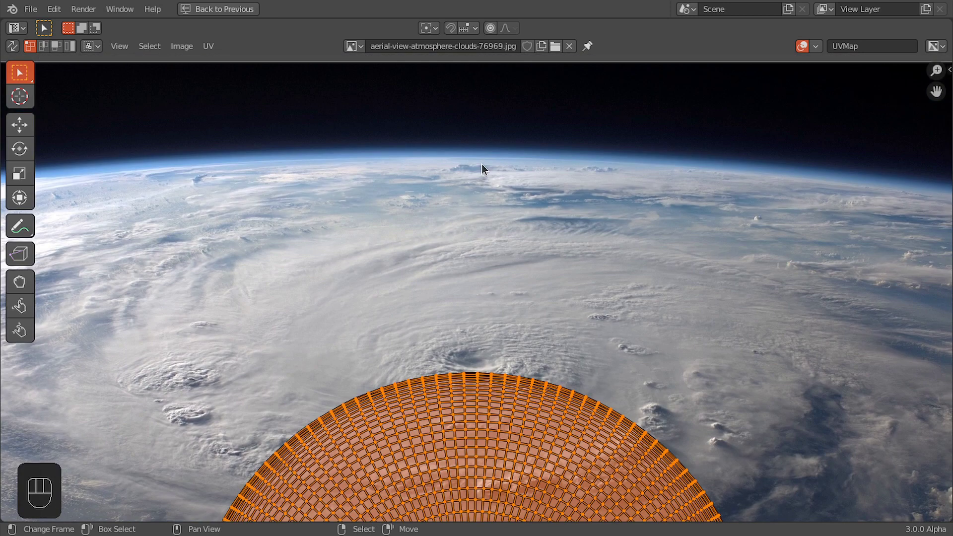
scroll(482, 162, up, 3)
shift+scroll(446, 258, up, 3)
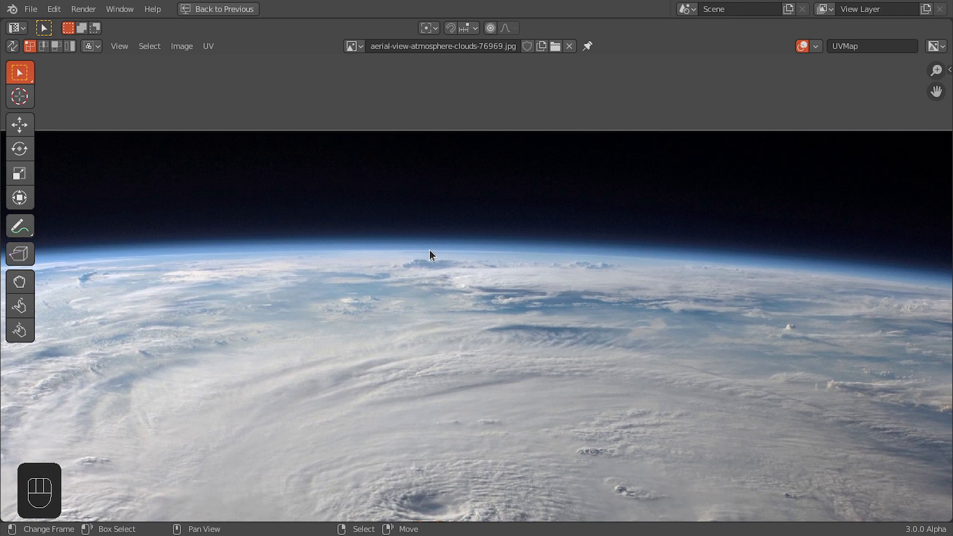
shift+right_click(430, 249)
scroll(434, 254, down, 6)
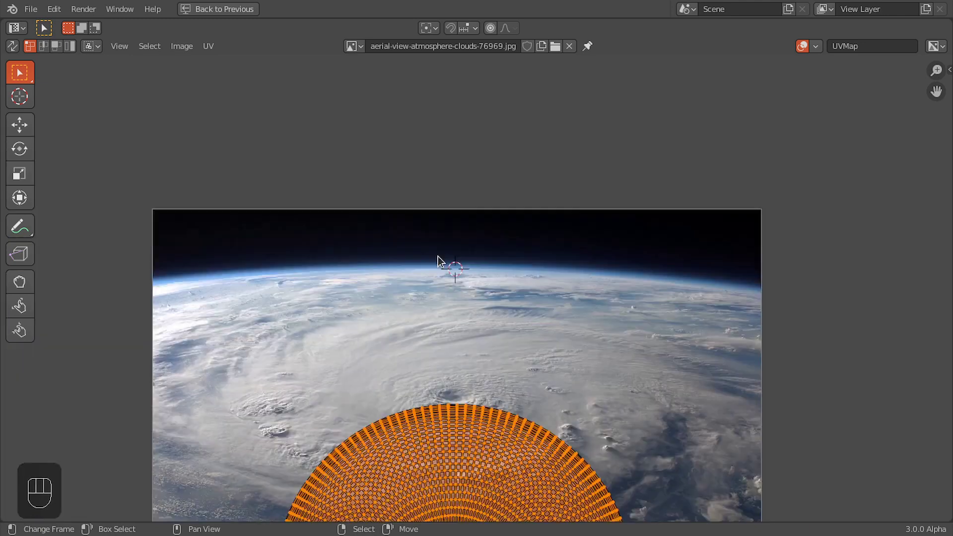
scroll(476, 411, up, 6)
key(g)
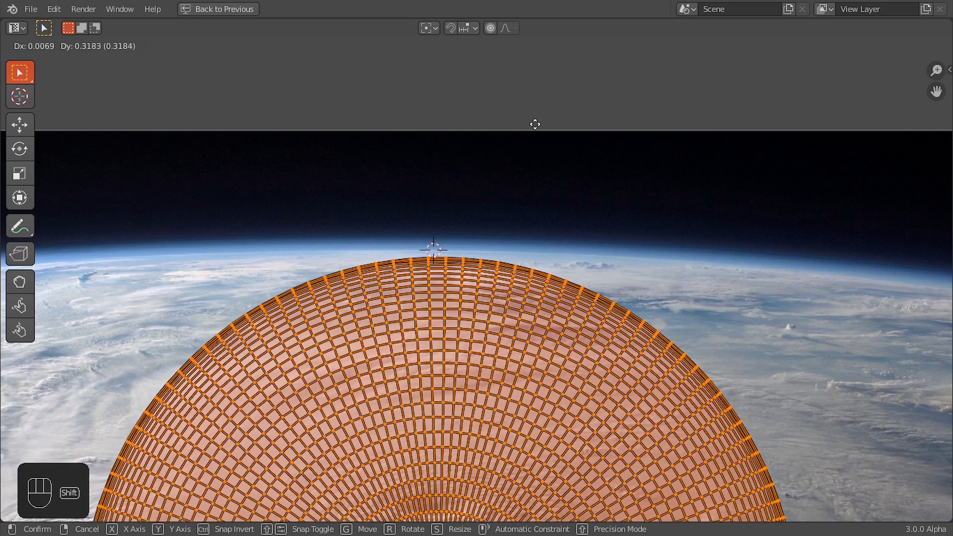
click(503, 68)
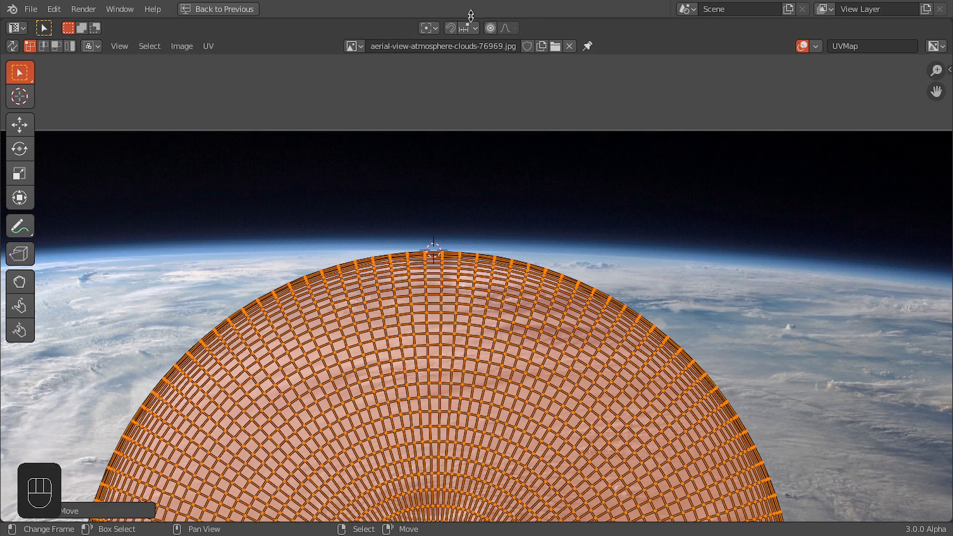
Set the pivot to the 2D cursor and scale the UVs about 8.8× around it.
click(429, 28)
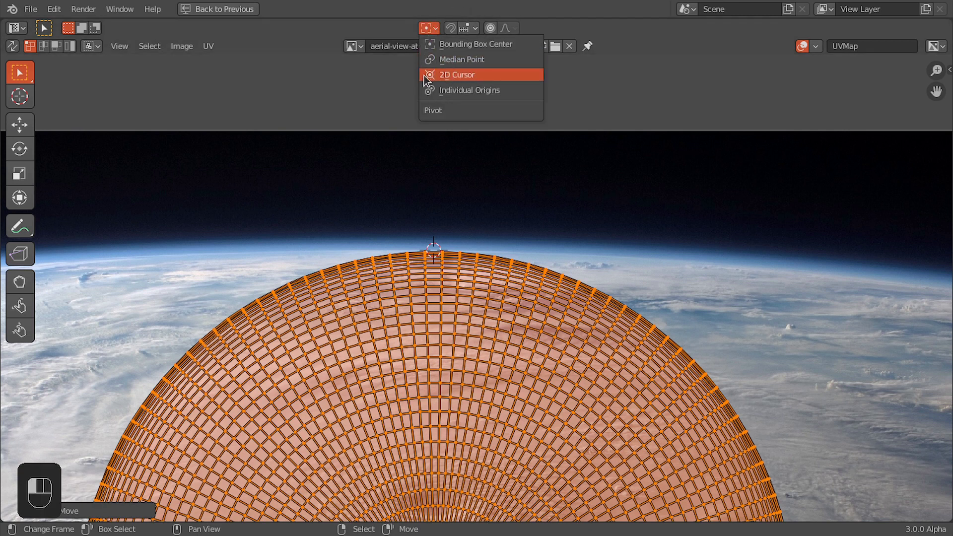
click(478, 73)
scroll(470, 281, down, 6)
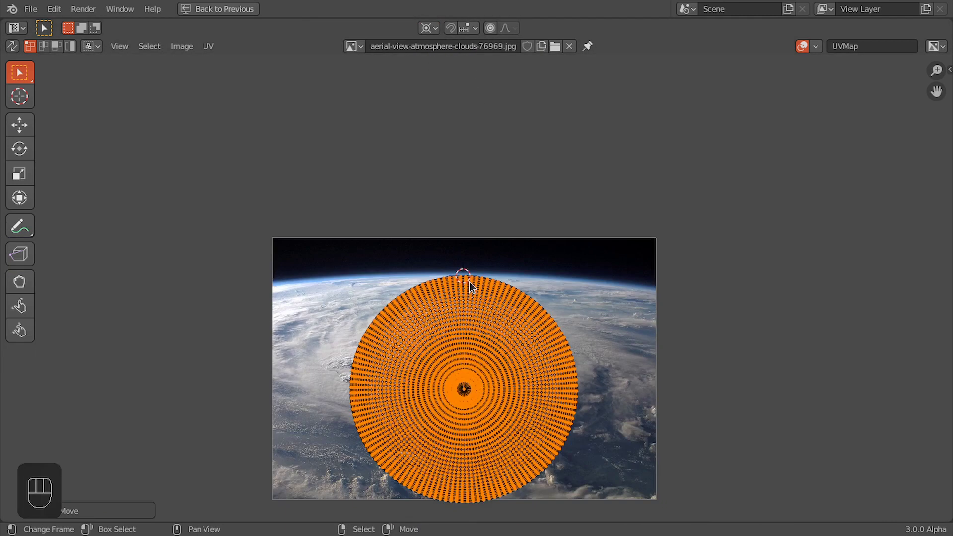
scroll(439, 260, up, 5)
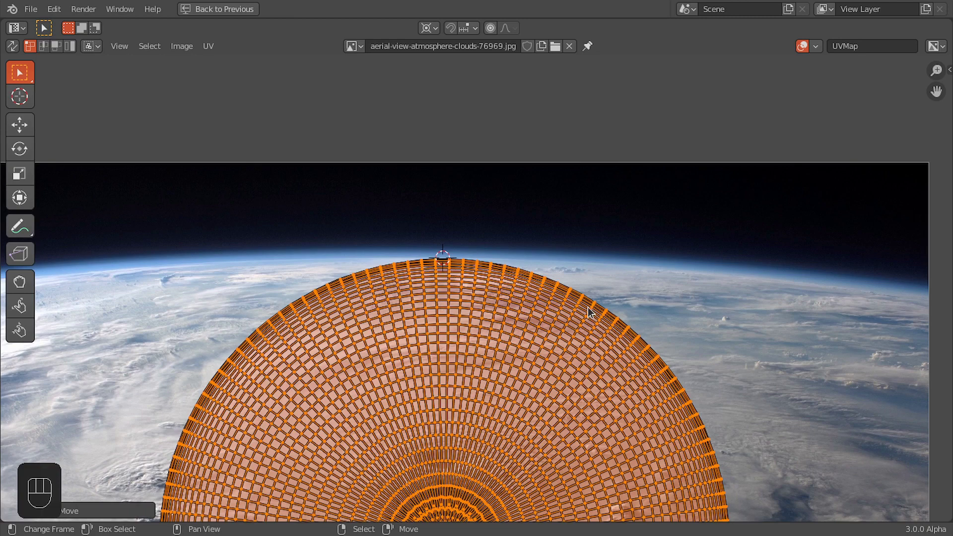
key(s)
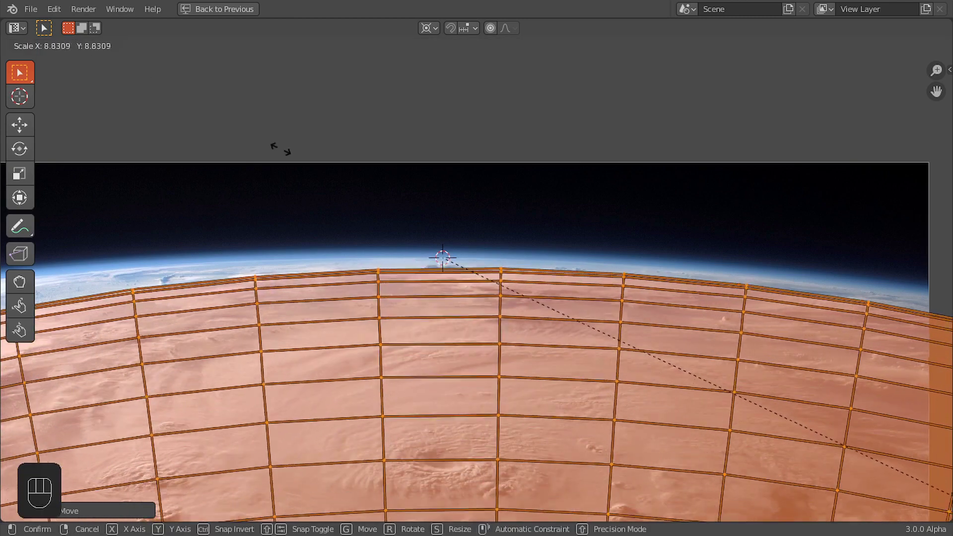
click(476, 217)
scroll(476, 216, down, 3)
scroll(475, 217, up, 2)
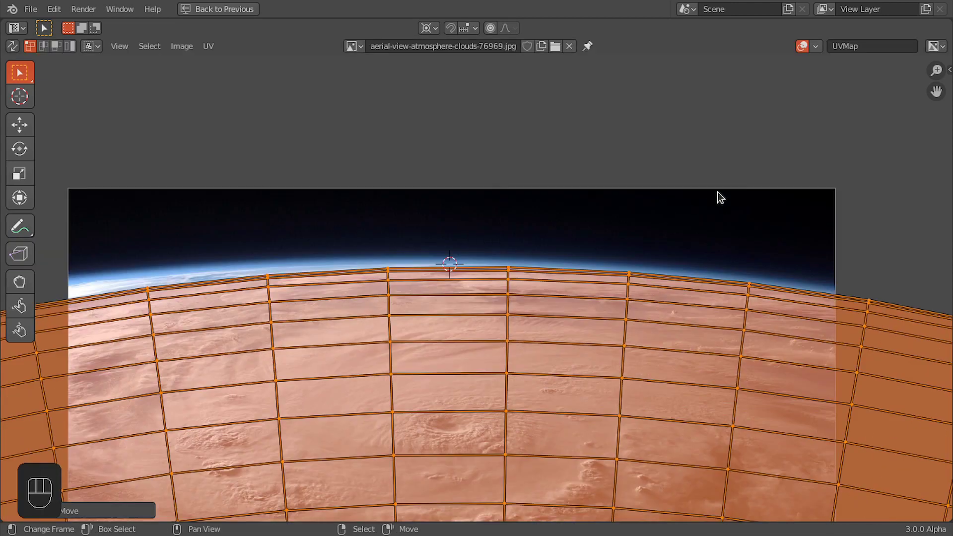
key(r)
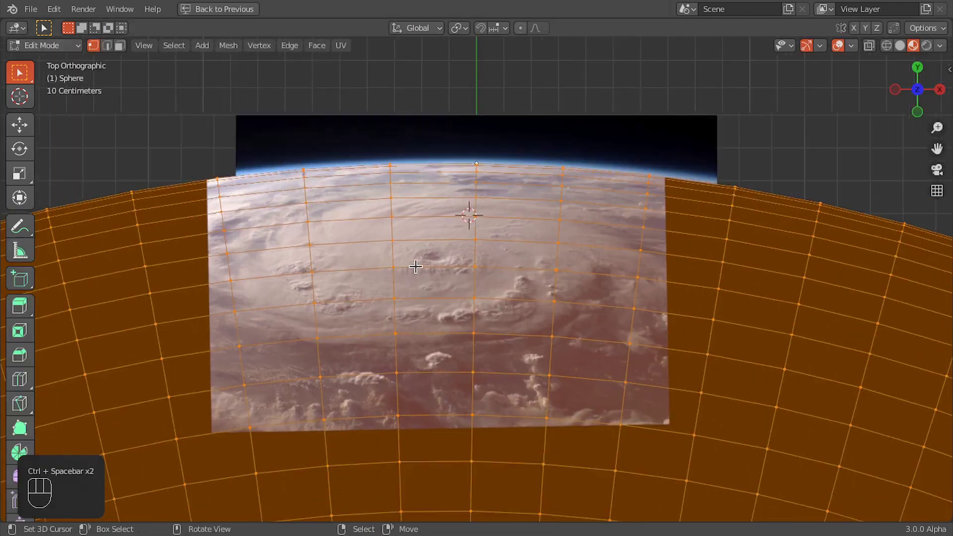
Restore the split UV Editor and 3D Viewport layout, dismissing the UV snapping menu.
scroll(203, 145, up, 2)
key(ctrl+space)
scroll(226, 420, up, 2)
click(221, 406)
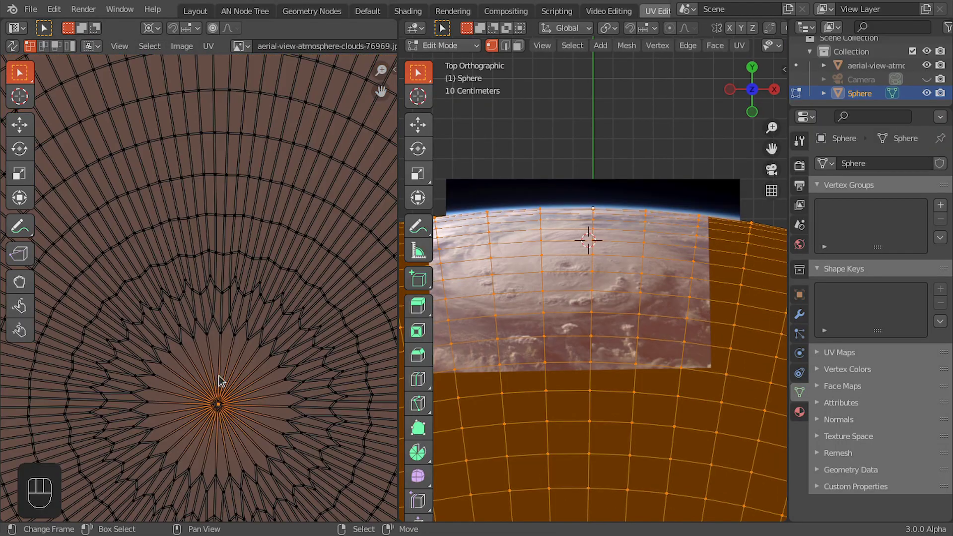
key(shift+s)
click(219, 400)
Rotate and slightly shrink all UVs to straighten the cyclone image, then return to Object Mode in Layout.
shift+scroll(196, 178, up, 5)
key(a)
key(r)
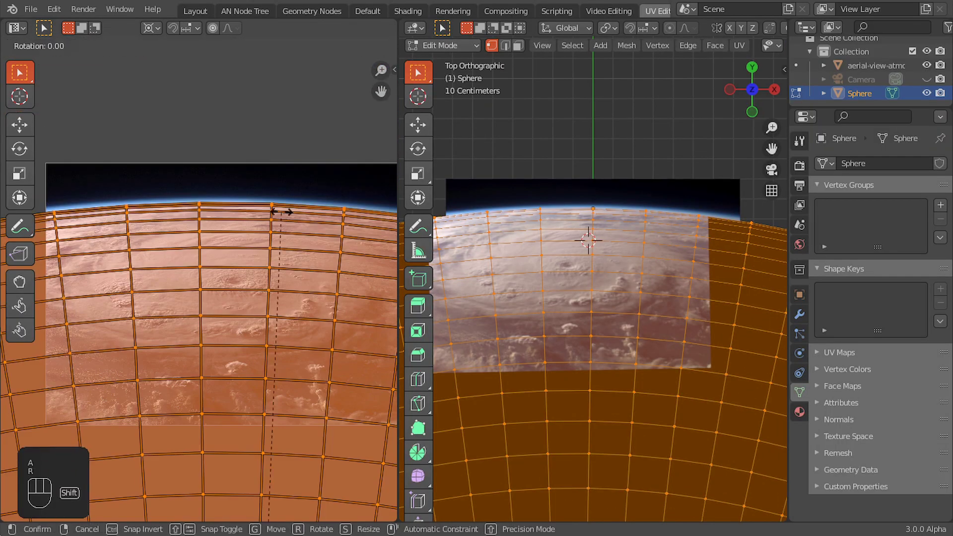
click(137, 199)
scroll(276, 206, up, 2)
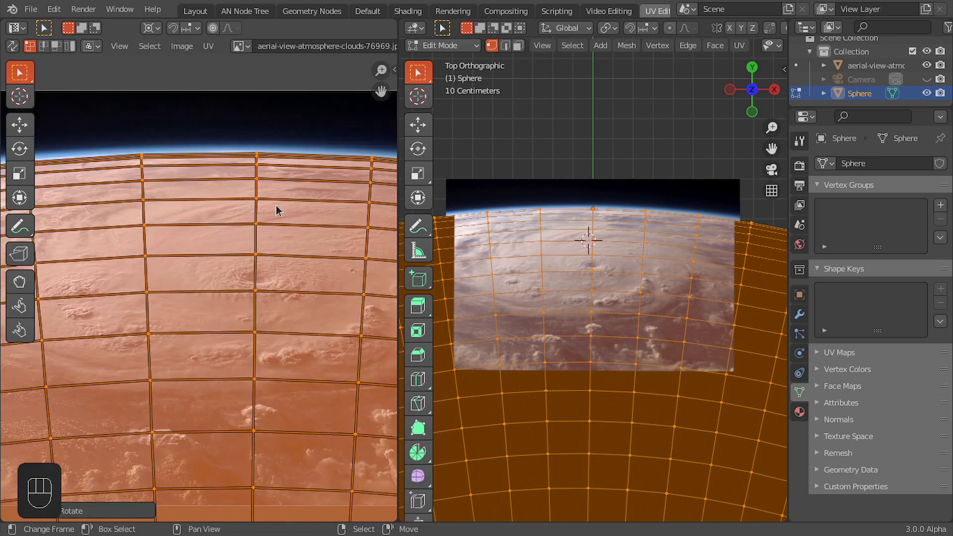
key(s)
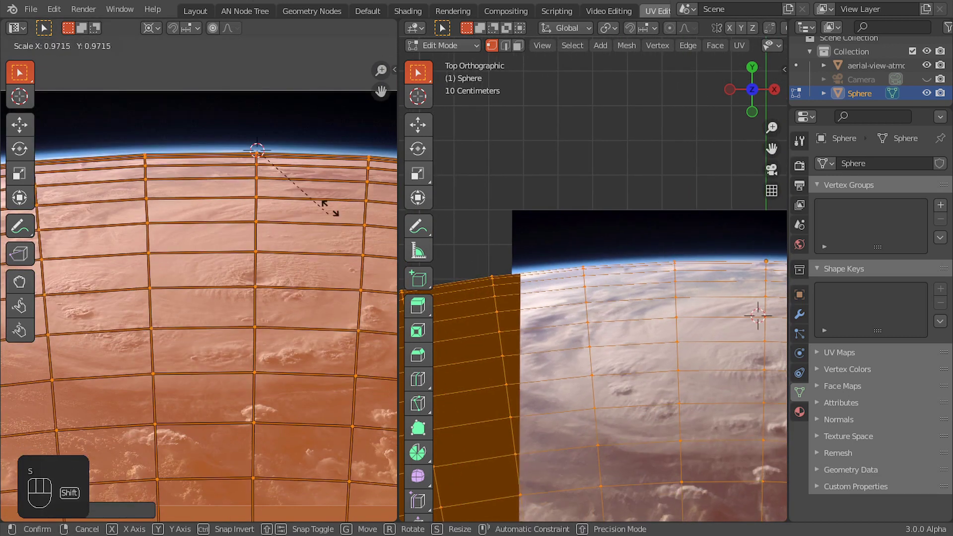
click(325, 206)
key(Tab)
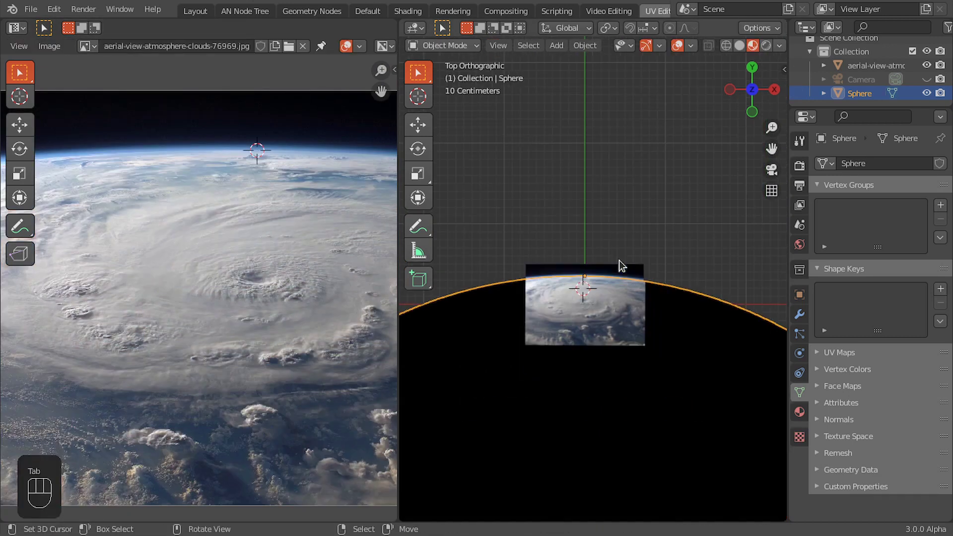
click(195, 11)
Maximise the 3D viewport and orbit to look down on the cyclone image patch.
middle_drag(249, 149, 472, 203)
key(ctrl+space)
scroll(472, 204, up, 5)
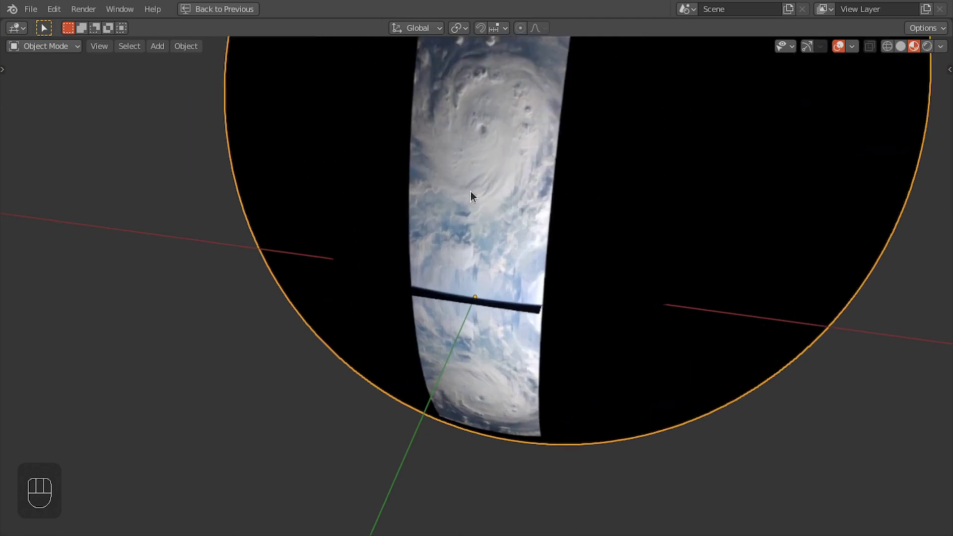
middle_drag(536, 240, 560, 259)
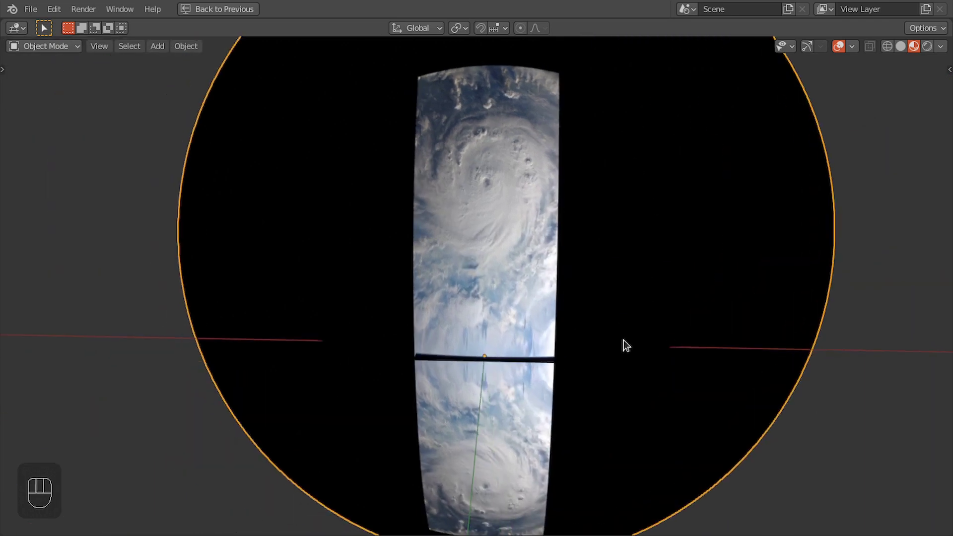
middle_drag(623, 340, 608, 295)
In Edit Mode, invert the selection and delete all sphere vertices outside the image patch.
key(Tab)
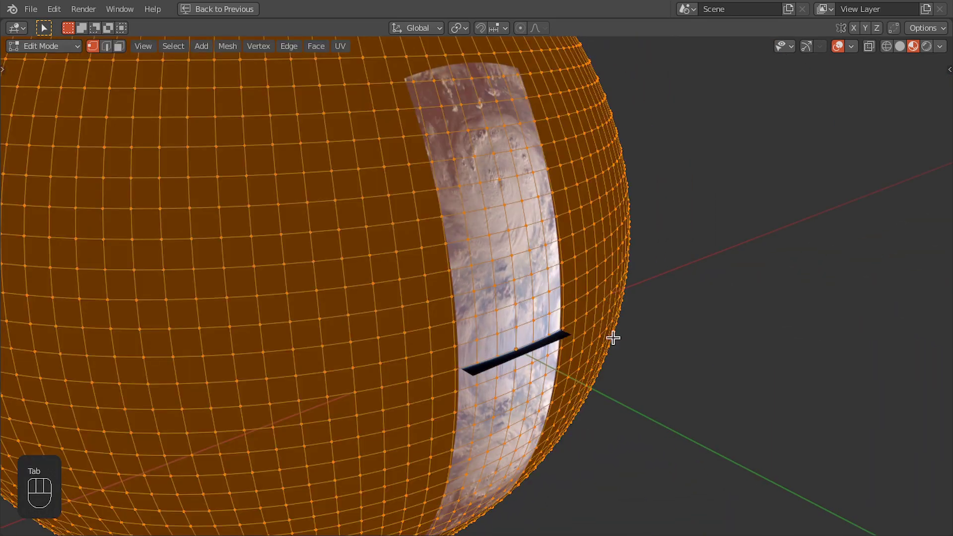
key(ctrl+KP_1)
key(x)
click(627, 270)
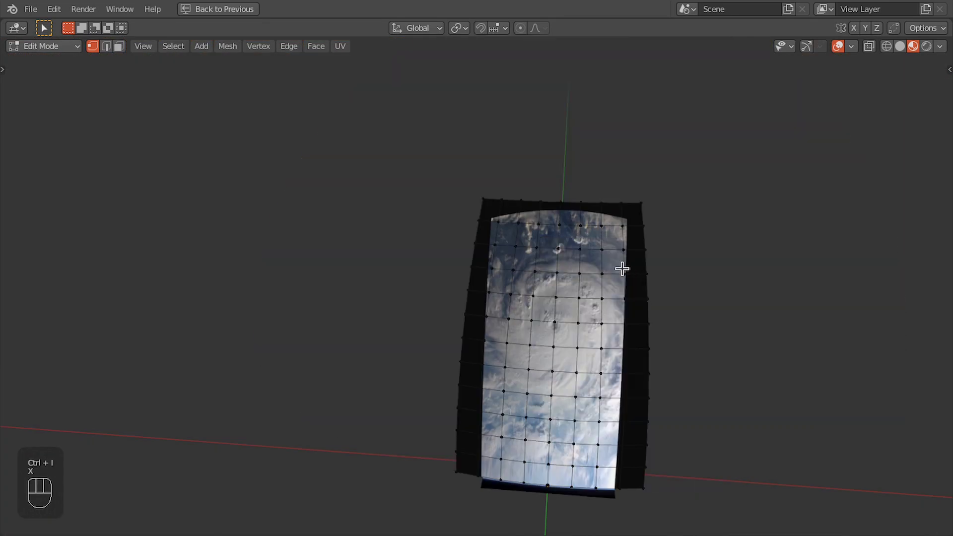
middle_drag(627, 269, 724, 289)
key(KP_1)
Return to Object Mode and save the file as FlowMap_NodeSetup_B3.0_v1.1.blend.
key(Tab)
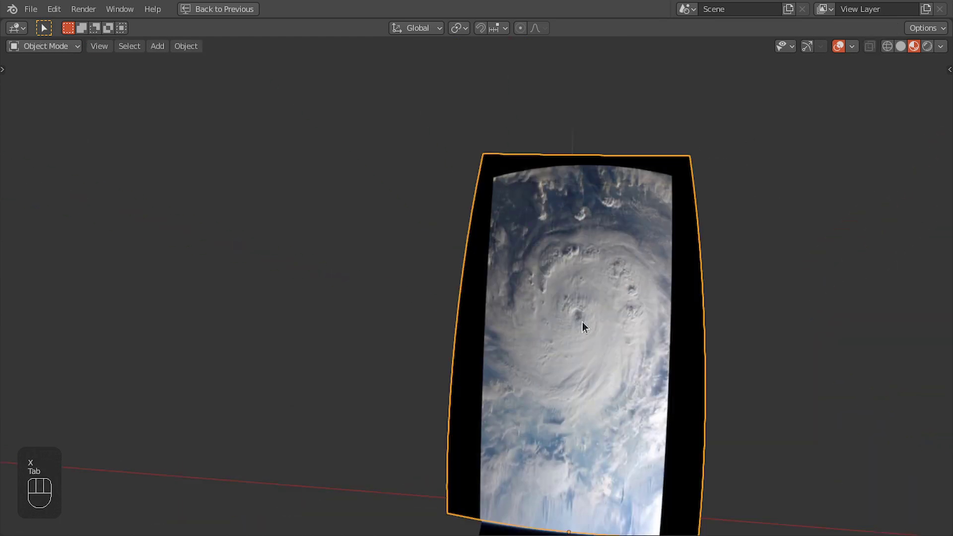
middle_drag(579, 323, 618, 321)
key(ctrl+s)
Switch to top view, restore the full workspace layout and centre the patch.
key(KP_7)
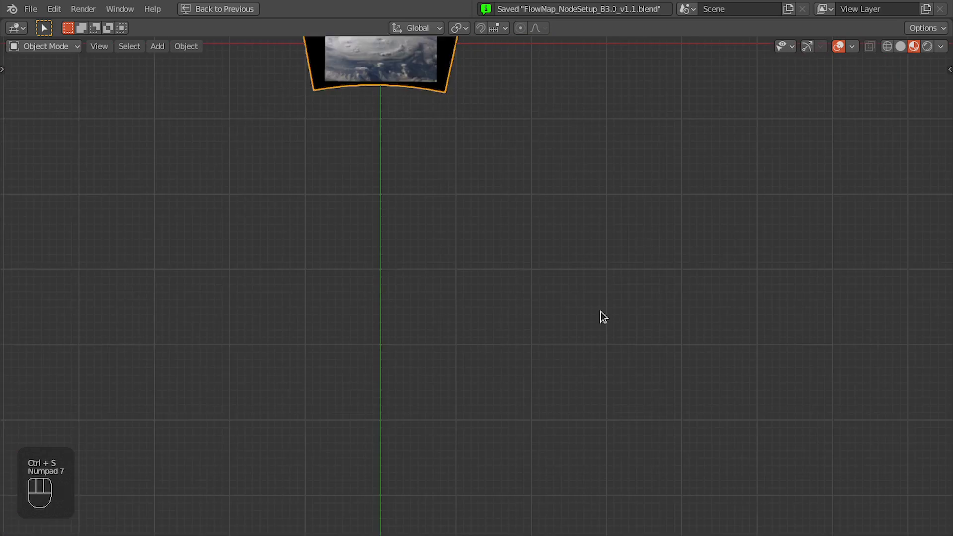
shift+middle_drag(359, 132, 379, 231)
scroll(379, 231, up, 7)
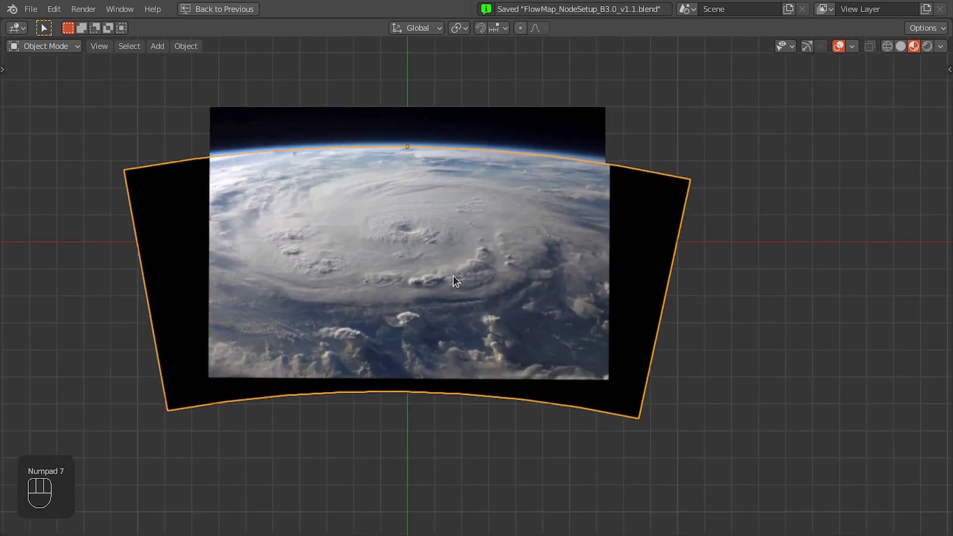
scroll(478, 288, down, 2)
key(ctrl+space)
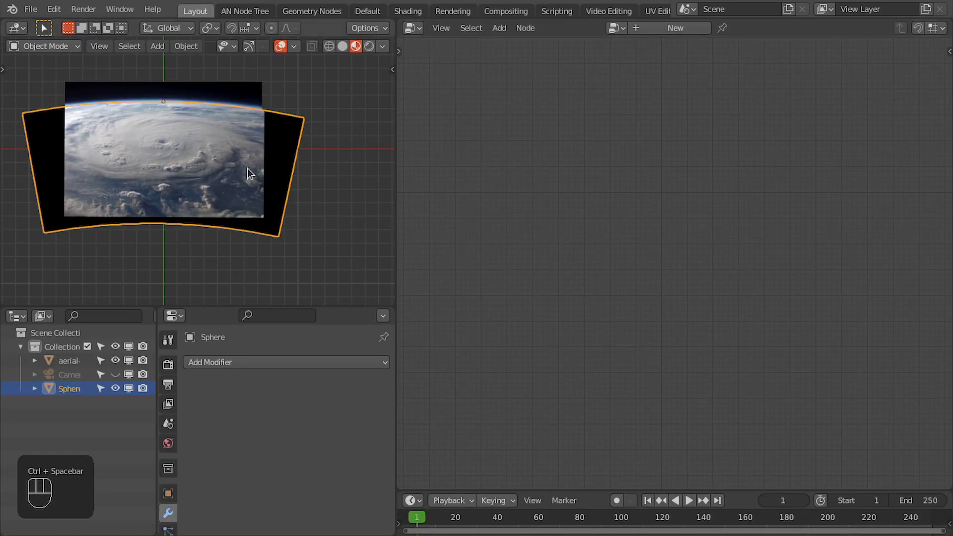
scroll(249, 174, up, 1)
scroll(236, 179, down, 1)
shift+middle_drag(277, 182, 345, 188)
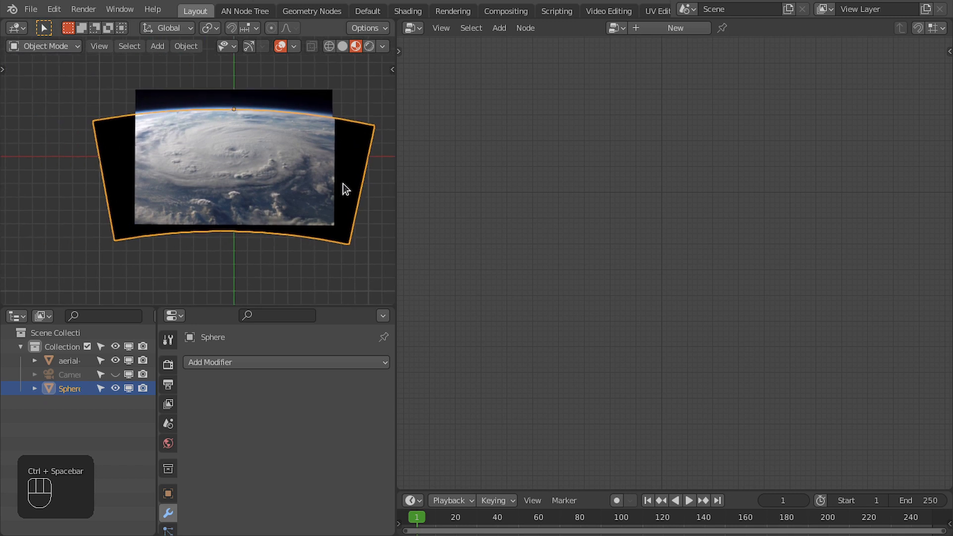
Add a Subdivision Surface modifier to the patch, inspect it, then remove it.
click(279, 361)
click(365, 287)
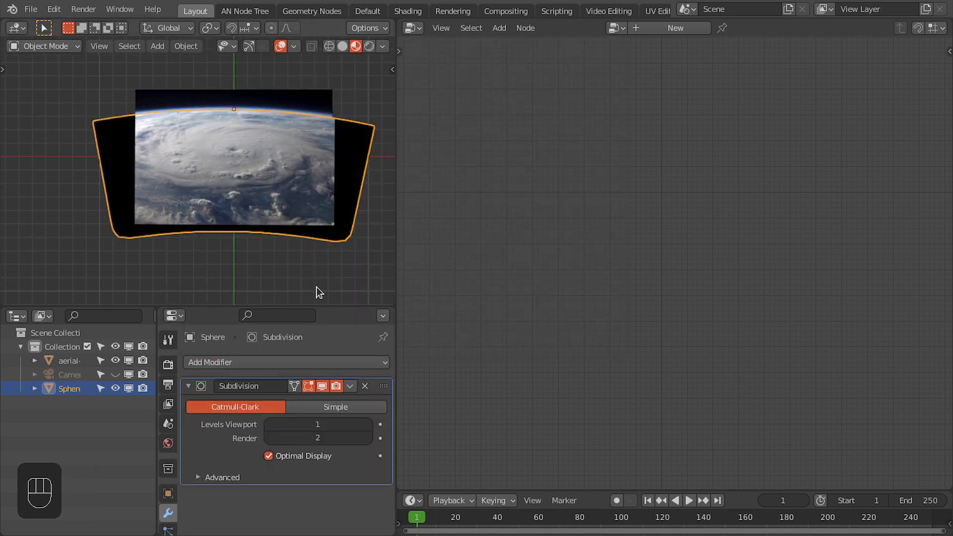
middle_drag(278, 268, 213, 189)
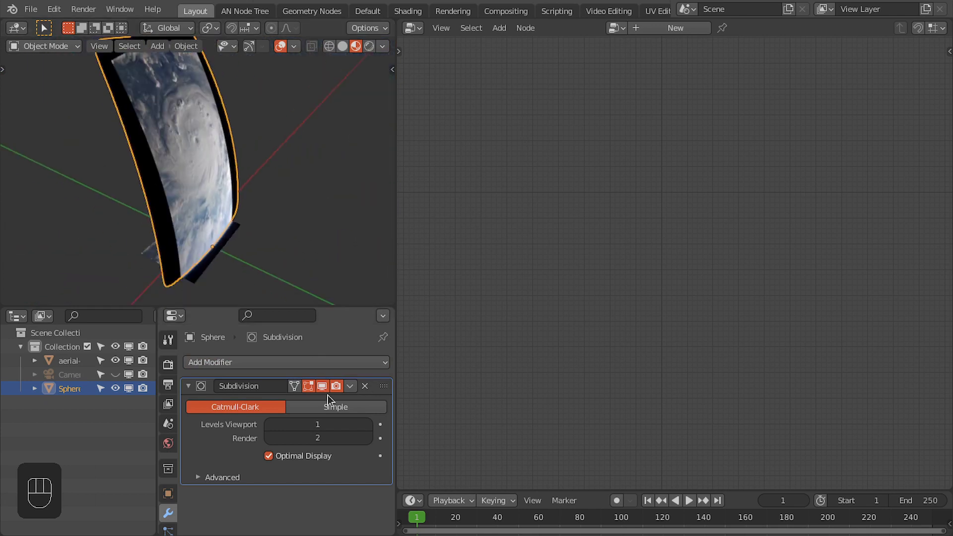
click(364, 386)
Toggle into Edit Mode and back to Object Mode, then orbit to face the image sheet.
key(Tab)
middle_drag(238, 234, 266, 214)
key(Tab)
scroll(212, 135, down, 4)
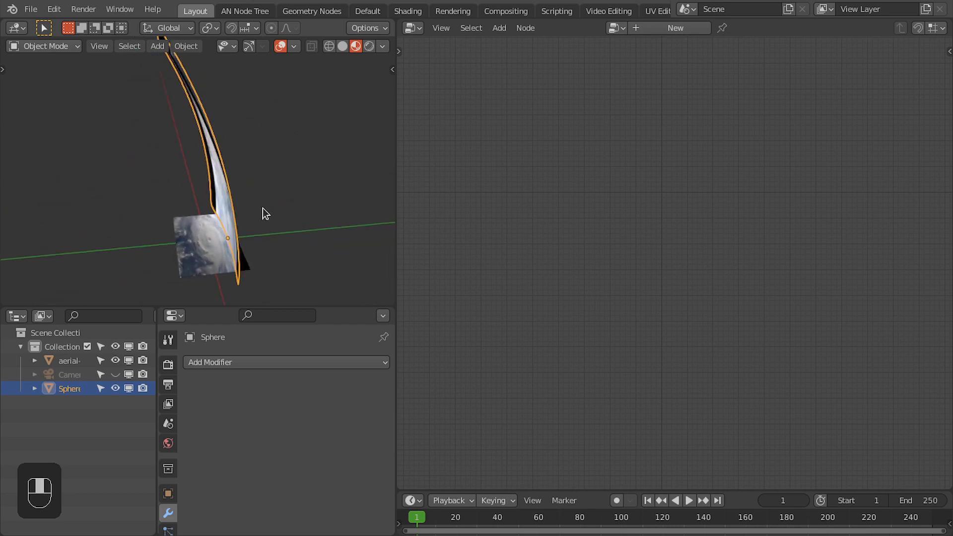
middle_drag(160, 249, 276, 202)
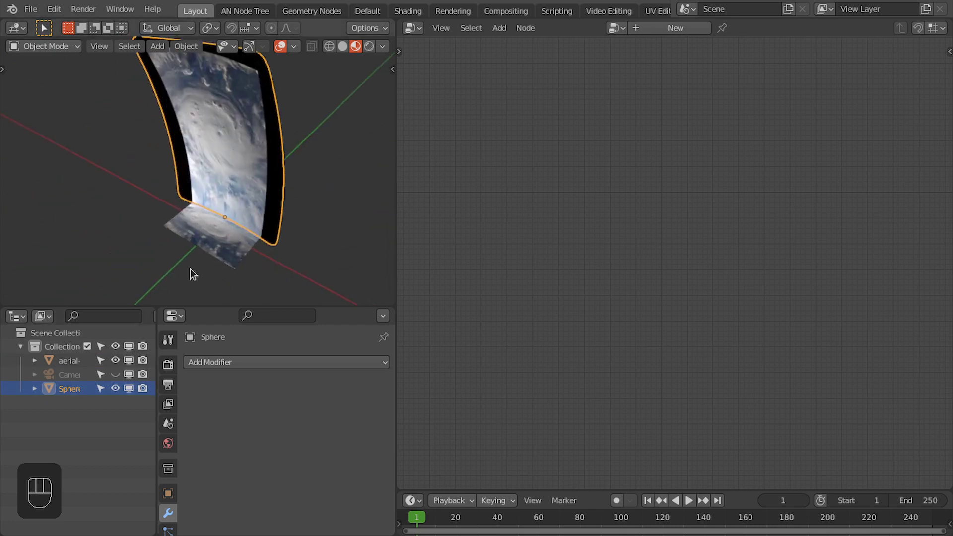
Hide the aerial image plane in both the viewport and renders.
click(220, 253)
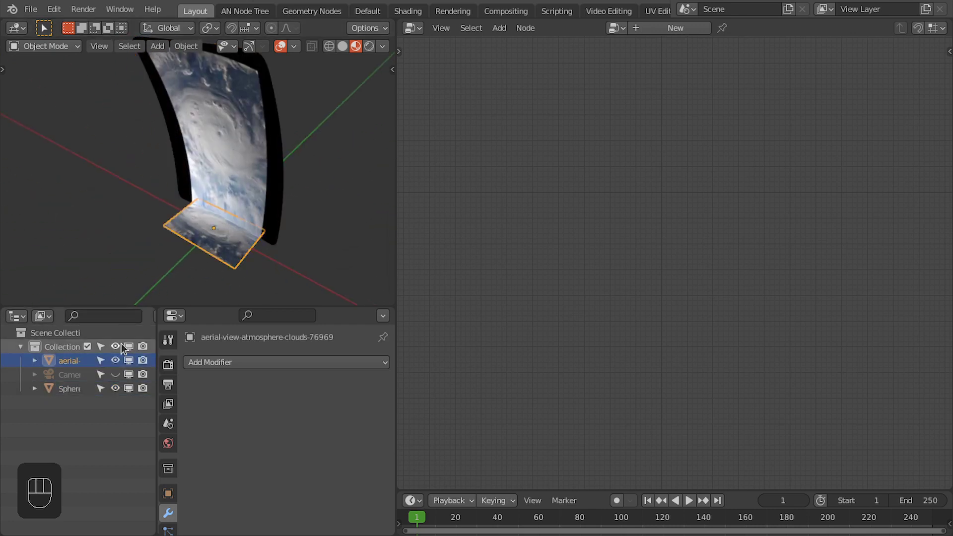
click(115, 361)
click(143, 361)
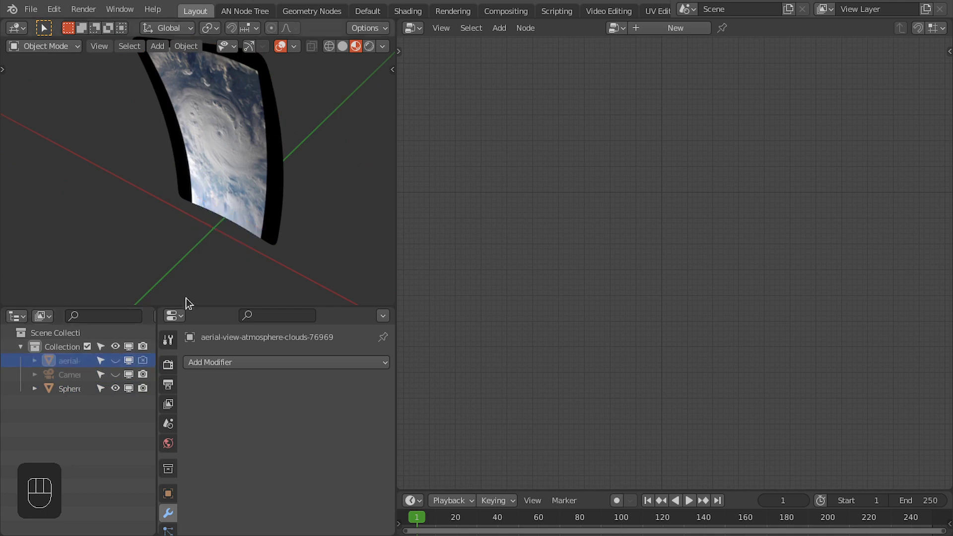
key(KP_7)
Rename the Sphere object to Projected_Image in the Outliner.
drag(155, 403, 184, 402)
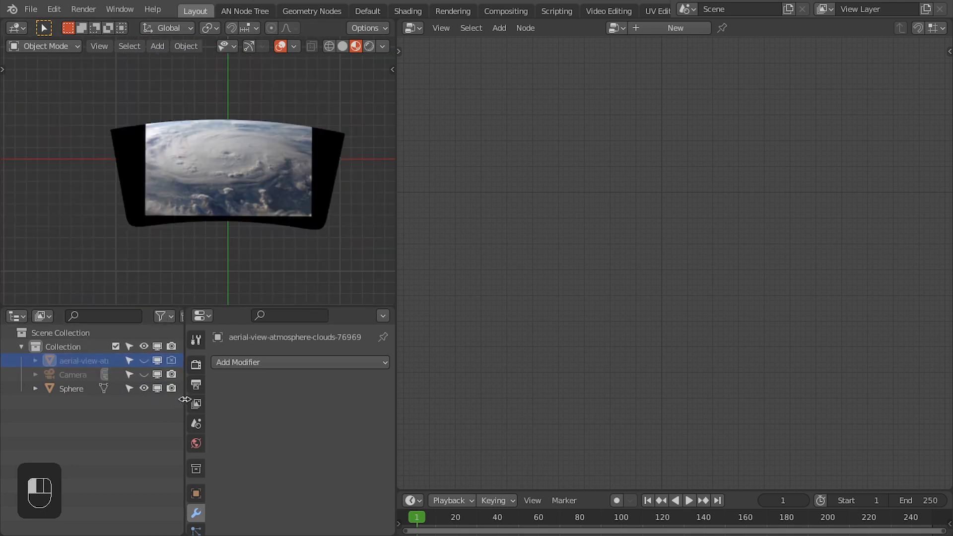
double_click(71, 388)
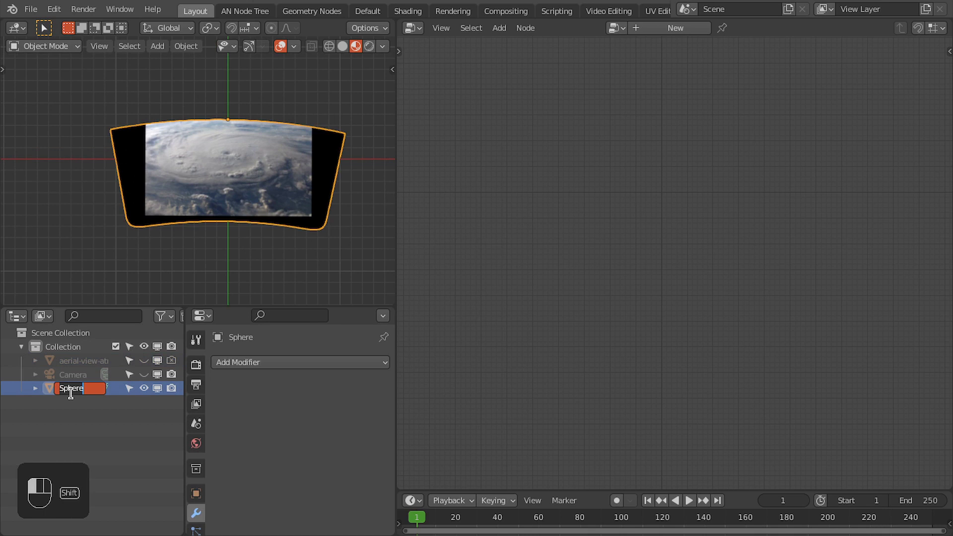
text(Projected_)
text(Image)
key(Return)
key(ctrl+space)
In the sidebar's viewport input settings, set Mesh Object to Projected_Image.
key(n)
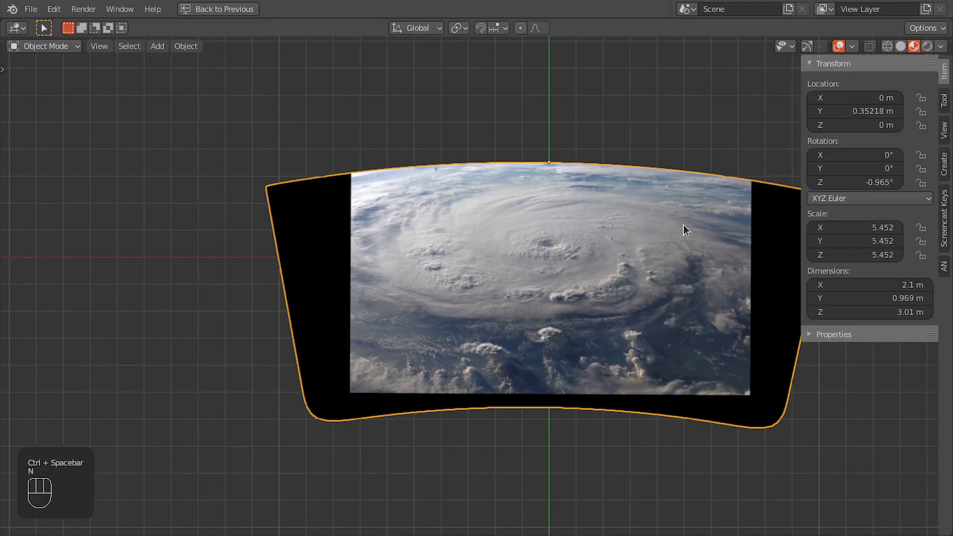
shift+middle_drag(651, 213, 555, 214)
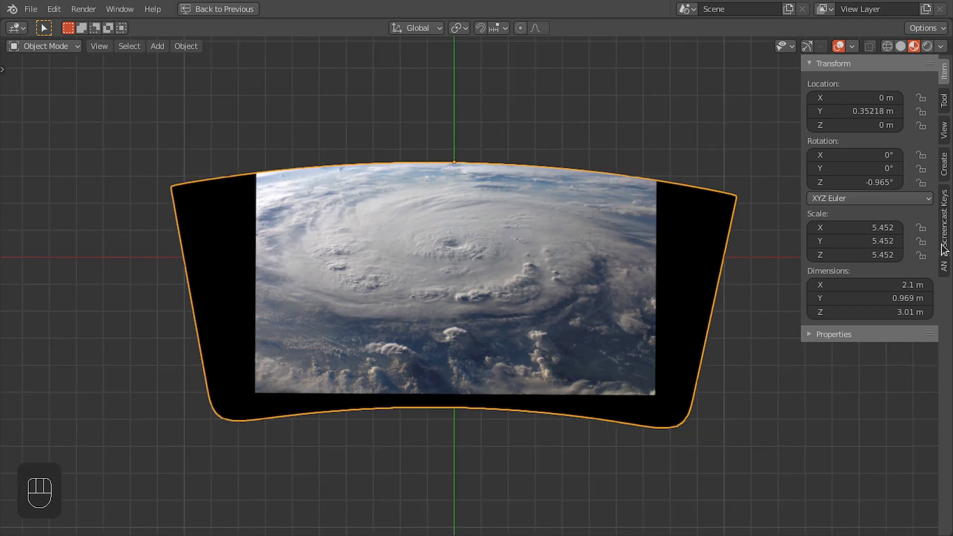
click(944, 267)
drag(801, 112, 720, 110)
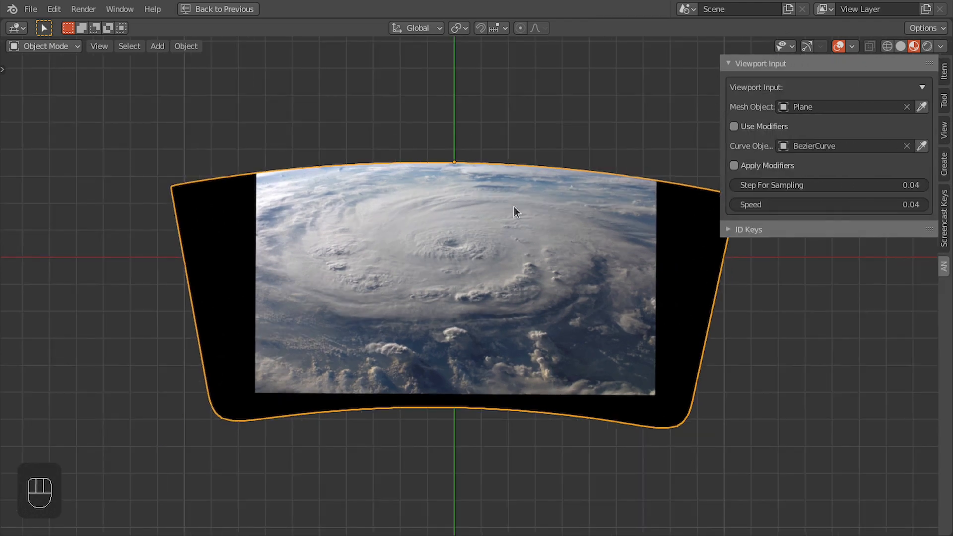
click(920, 106)
scroll(475, 201, down, 2)
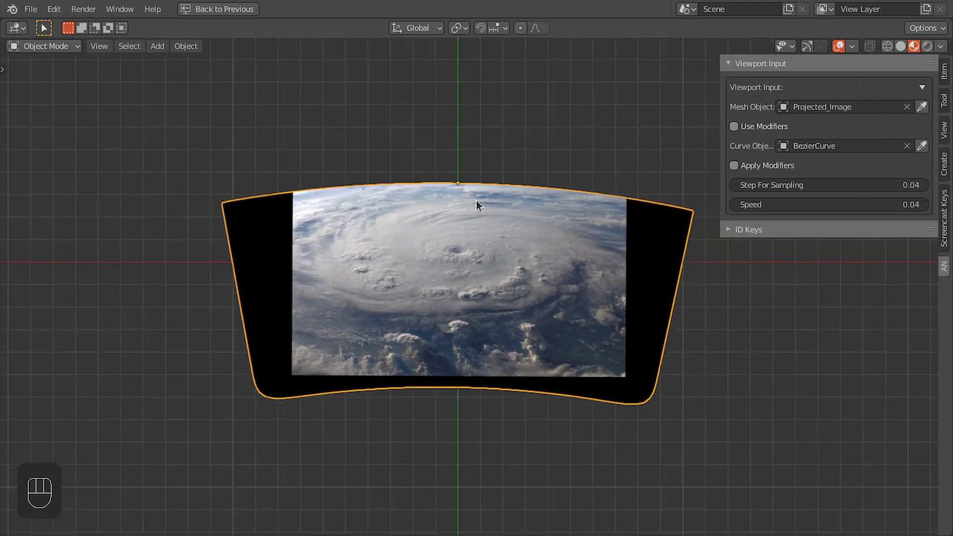
shift+middle_drag(475, 200, 679, 200)
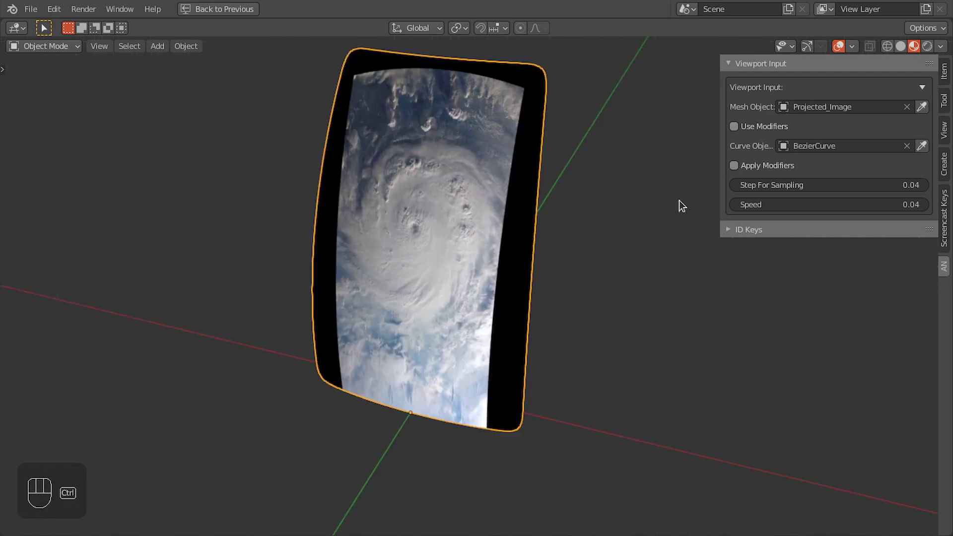
From the back view, add a Bezier circle and rotate it on the X axis.
key(ctrl+KP_1)
key(shift+a)
mouse_move(358, 179)
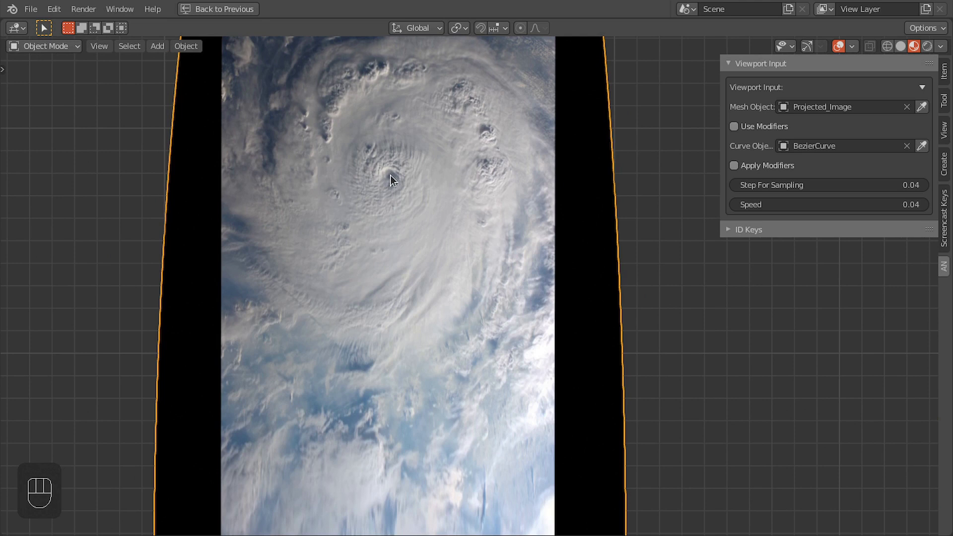
key(shift+a)
mouse_move(392, 168)
click(446, 190)
key(r)
key(x)
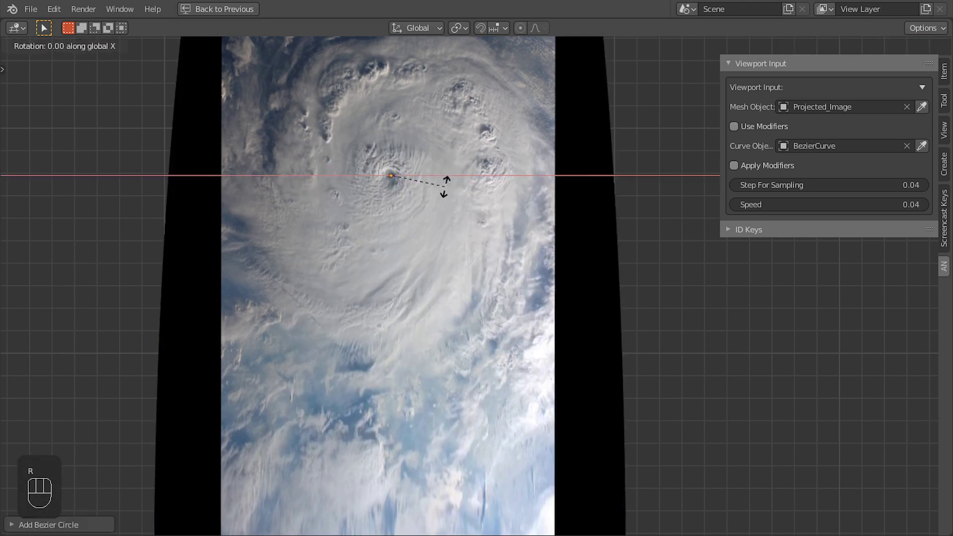
click(324, 308)
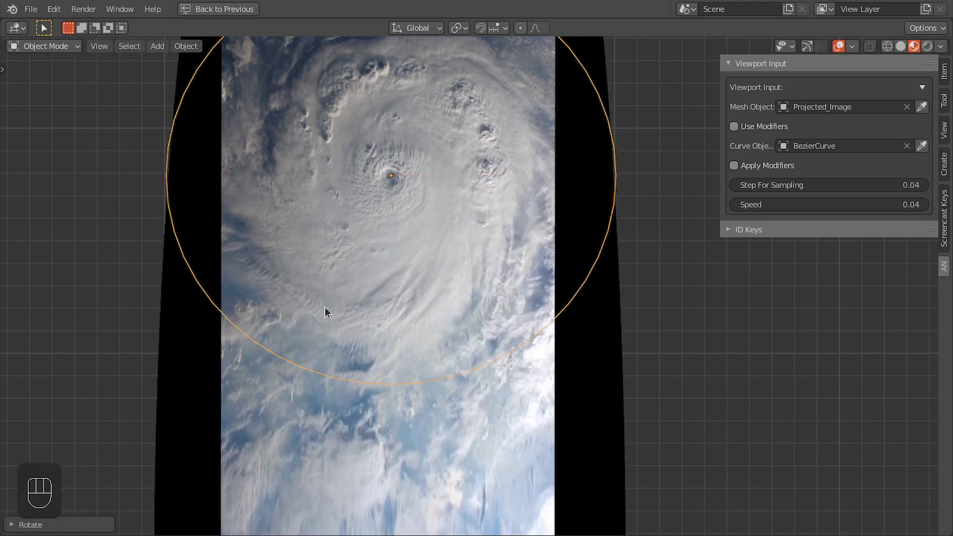
Fine-tune the circle's rotation from the side so it aligns with the hurricane image.
key(KP_3)
key(KP_Decimal)
key(r)
click(503, 350)
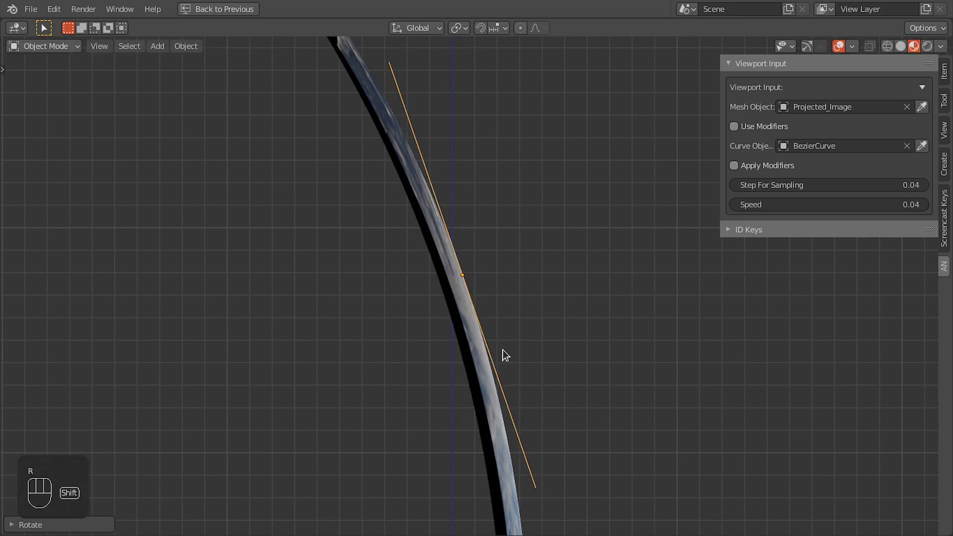
key(ctrl)
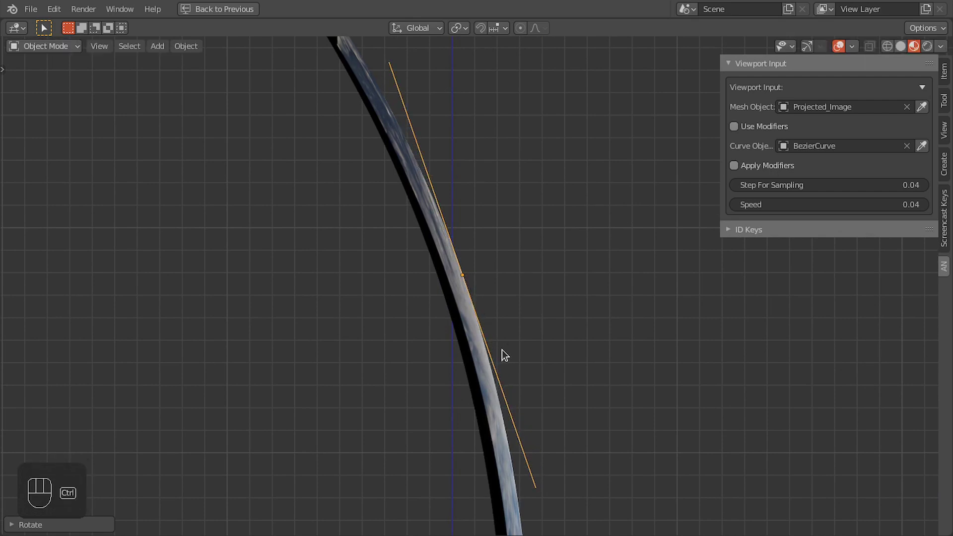
key(ctrl+KP_3)
key(ctrl+KP_1)
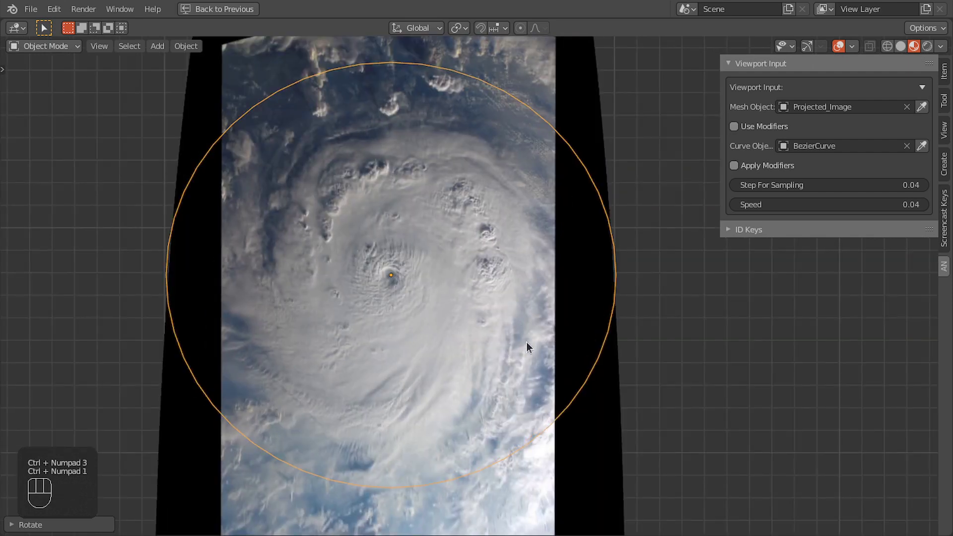
Scale the Bezier circle down to ring the hurricane's eye, then restore the full layout.
scroll(526, 342, up, 1)
key(s)
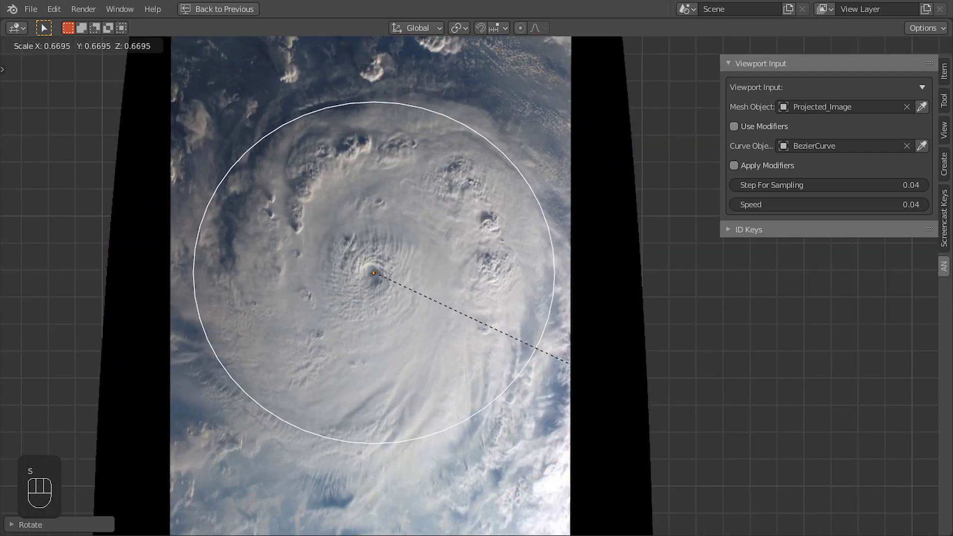
key(shift)
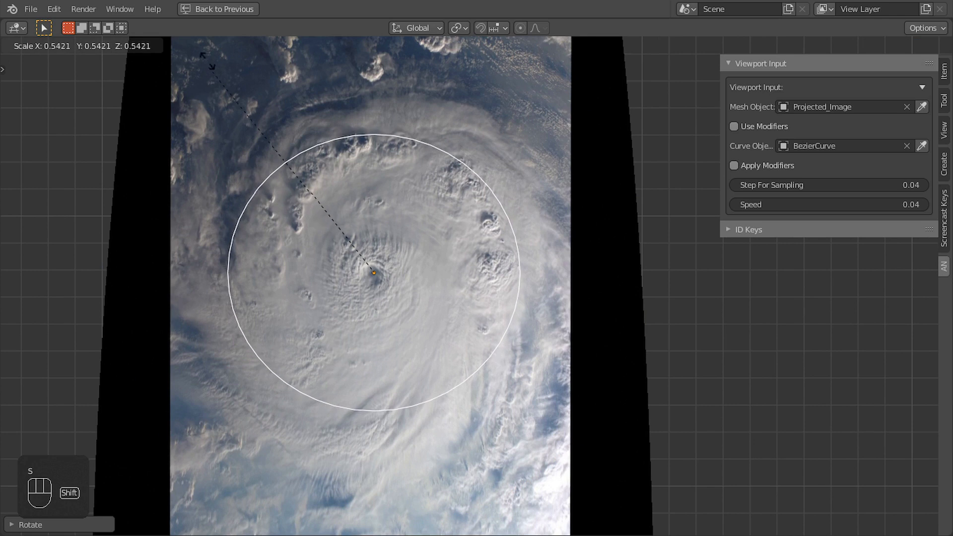
click(208, 489)
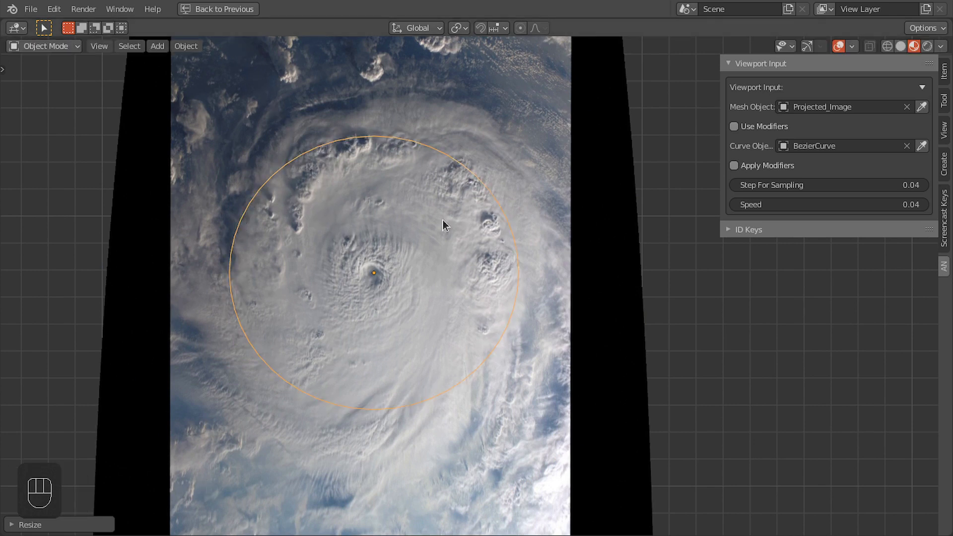
scroll(406, 277, up, 1)
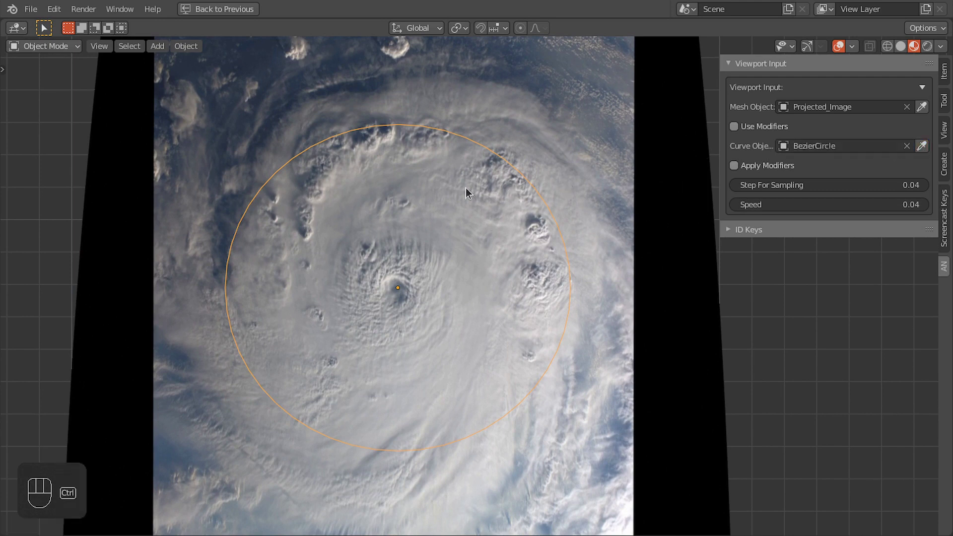
key(ctrl+space)
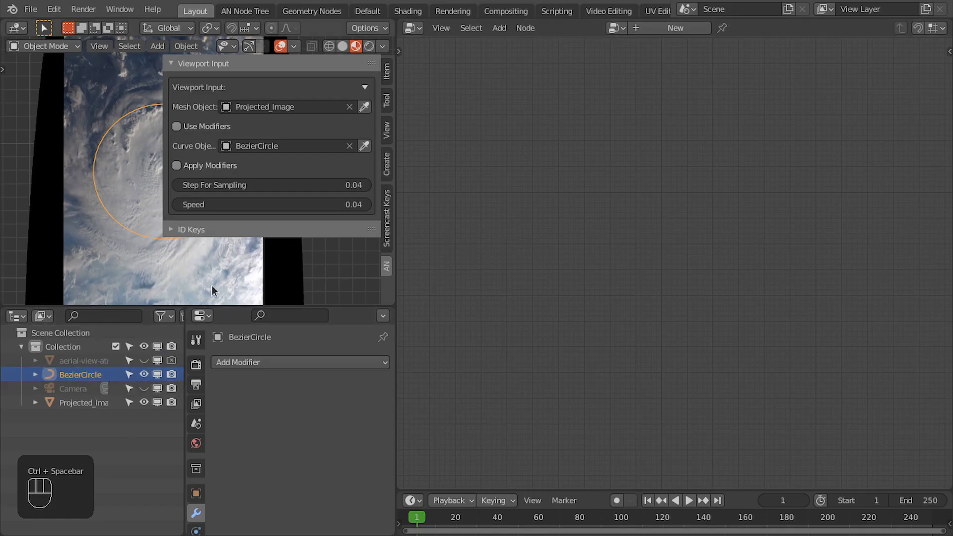
Select Projected_Image and rename its existing UVMap to Base.
click(80, 403)
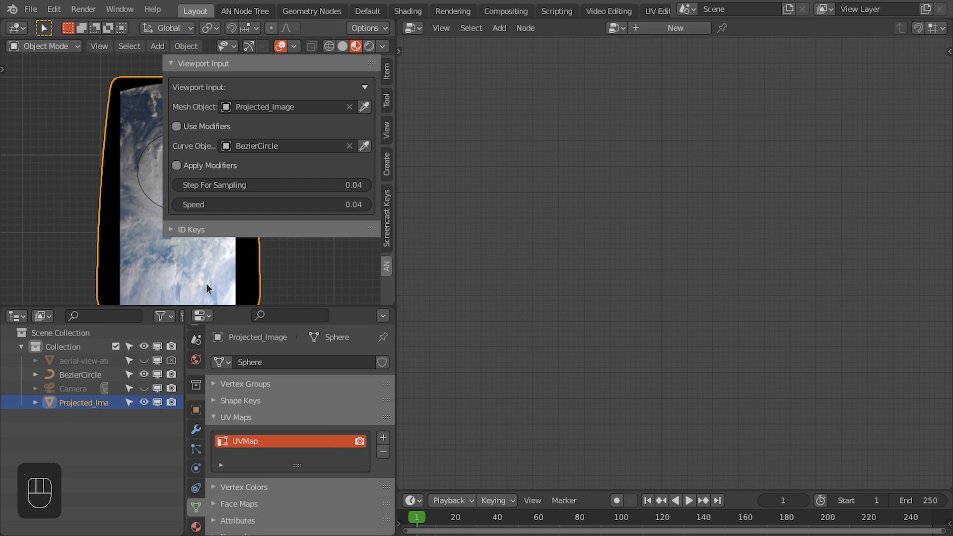
double_click(262, 442)
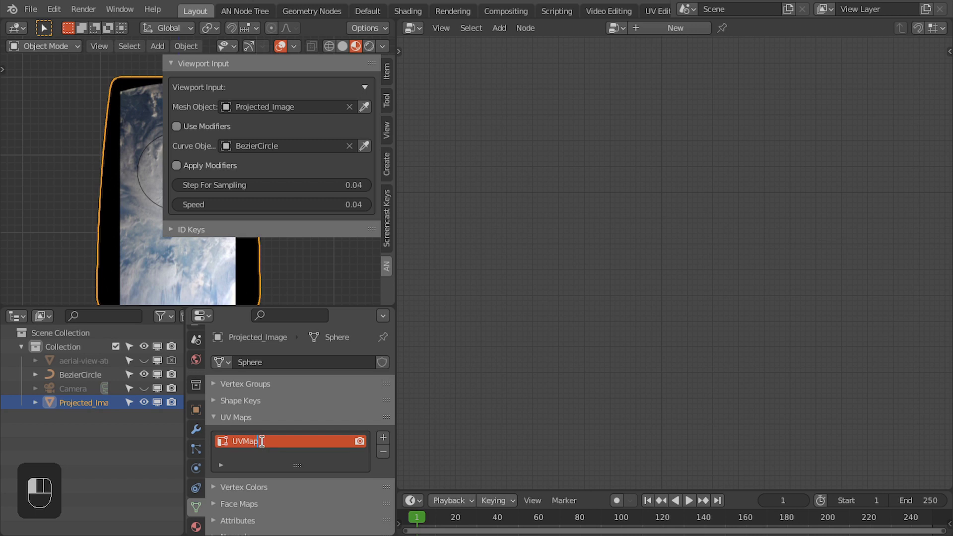
key(shift)
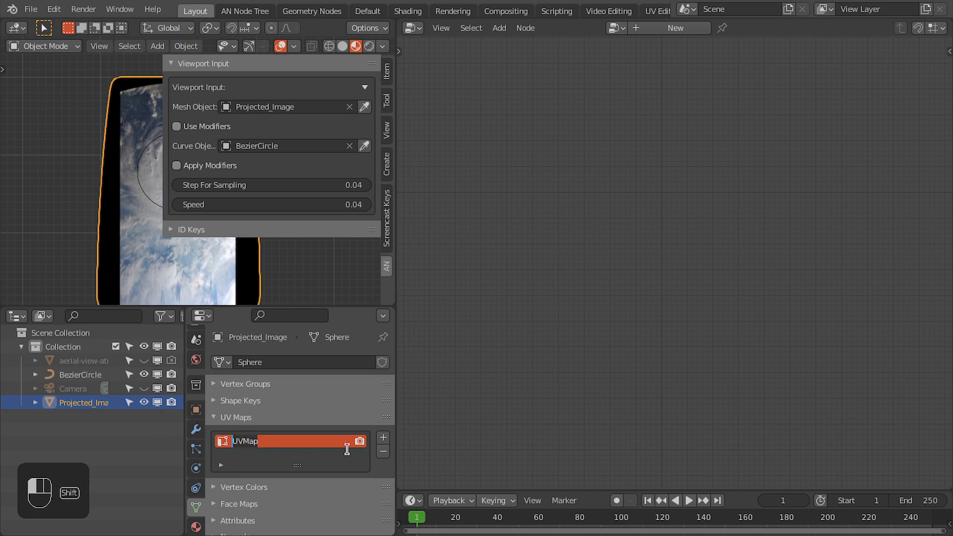
text(Base)
key(Return)
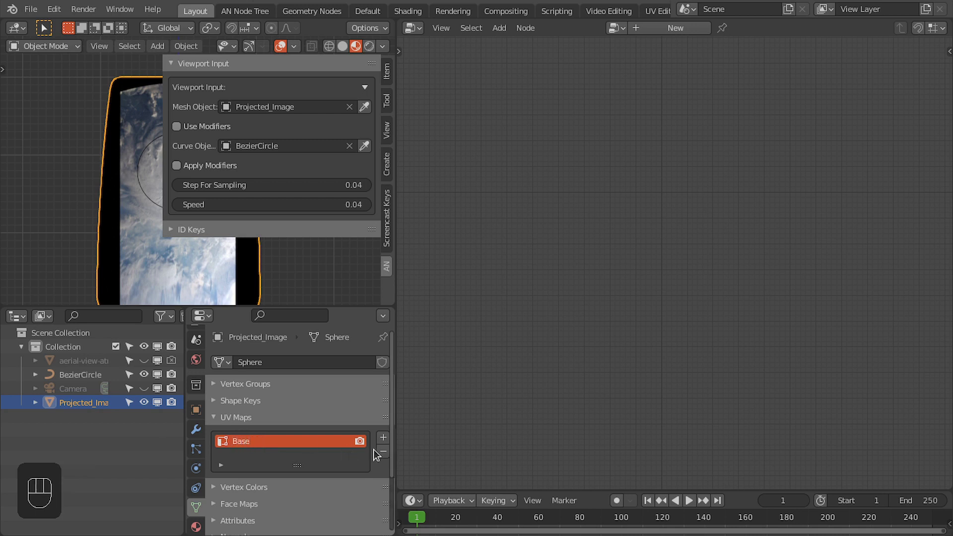
Add two new UV maps and name the first one UV1.
click(383, 437)
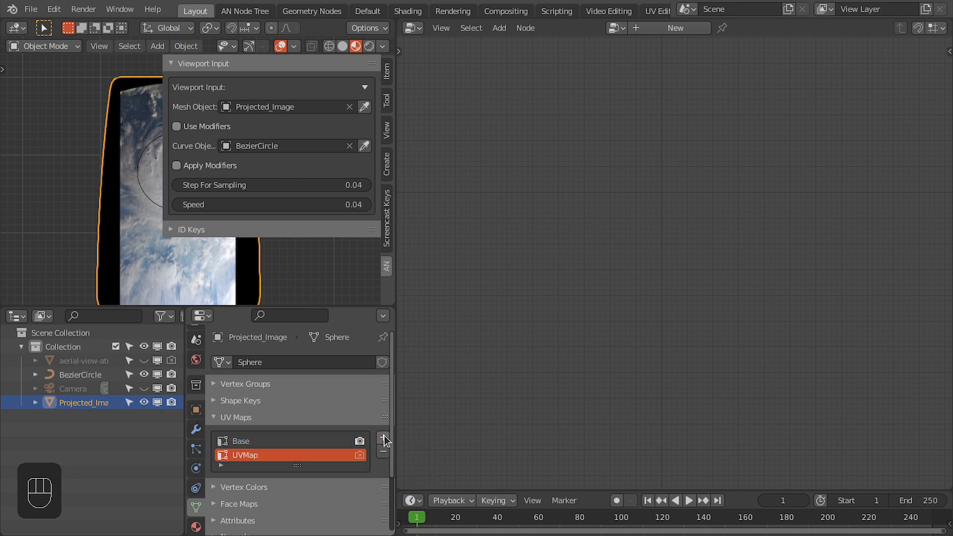
click(383, 437)
double_click(248, 455)
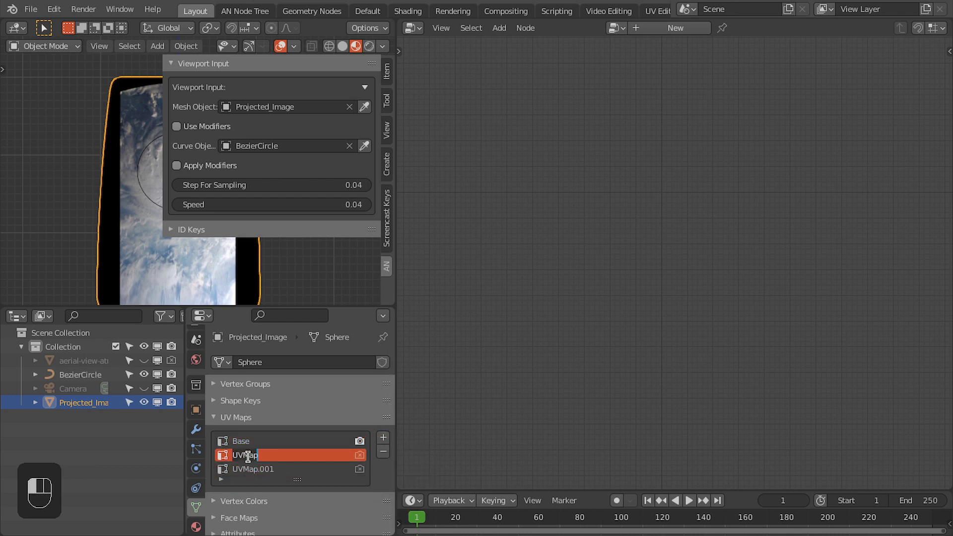
key(shift)
text(UV1)
Name the second new map UV2, then add a fourth UV map named Mask.
double_click(254, 468)
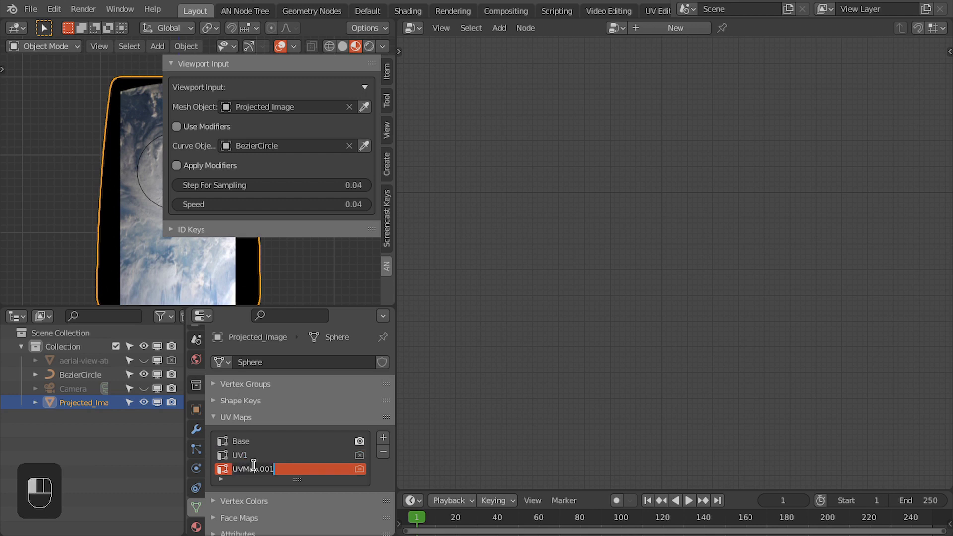
text(UV2)
click(382, 438)
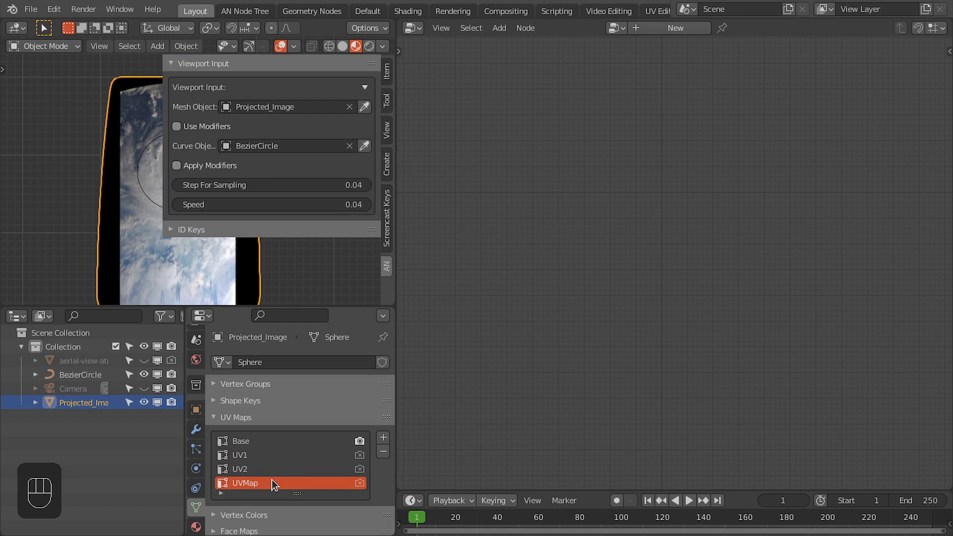
double_click(272, 480)
text(Mask)
click(196, 430)
Add a Geometry Nodes modifier using the FlowMap Setup node group.
click(244, 366)
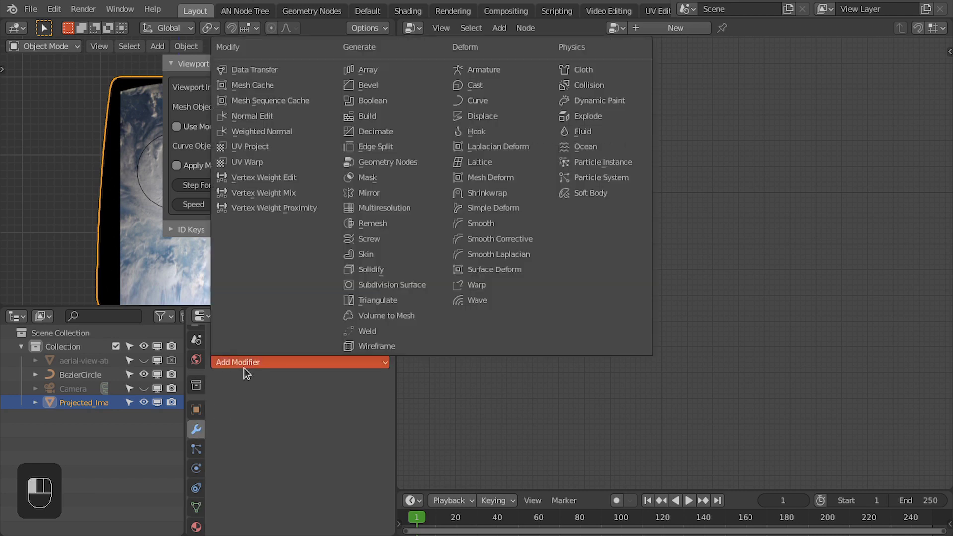
click(402, 166)
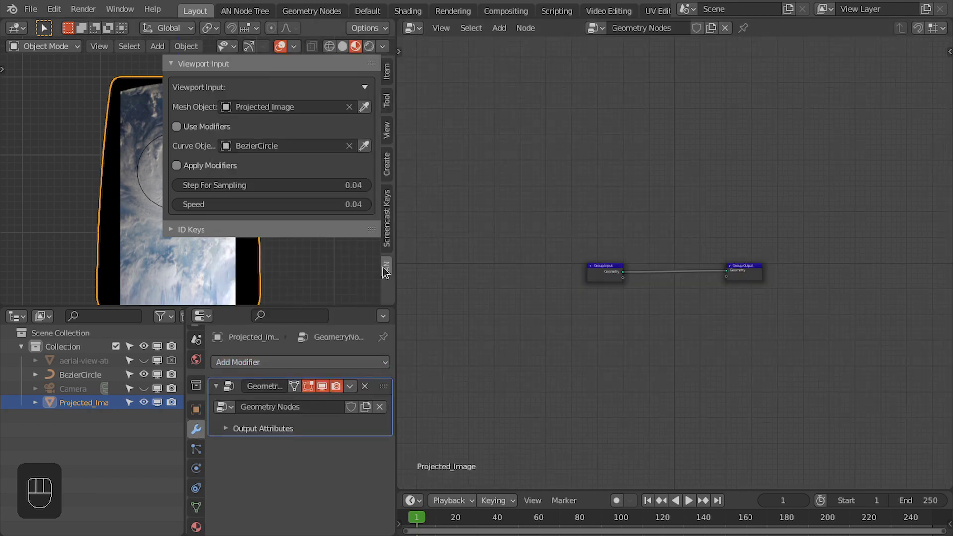
click(227, 407)
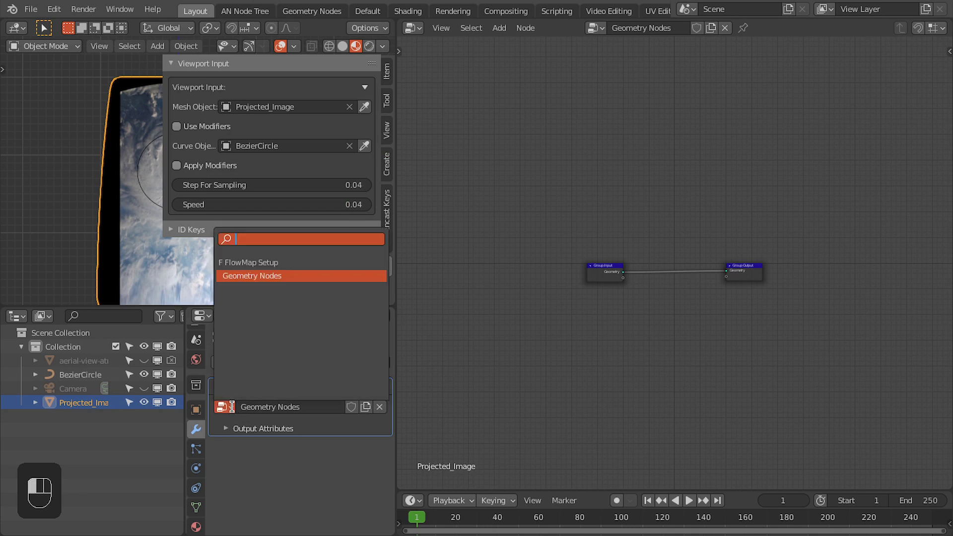
click(278, 262)
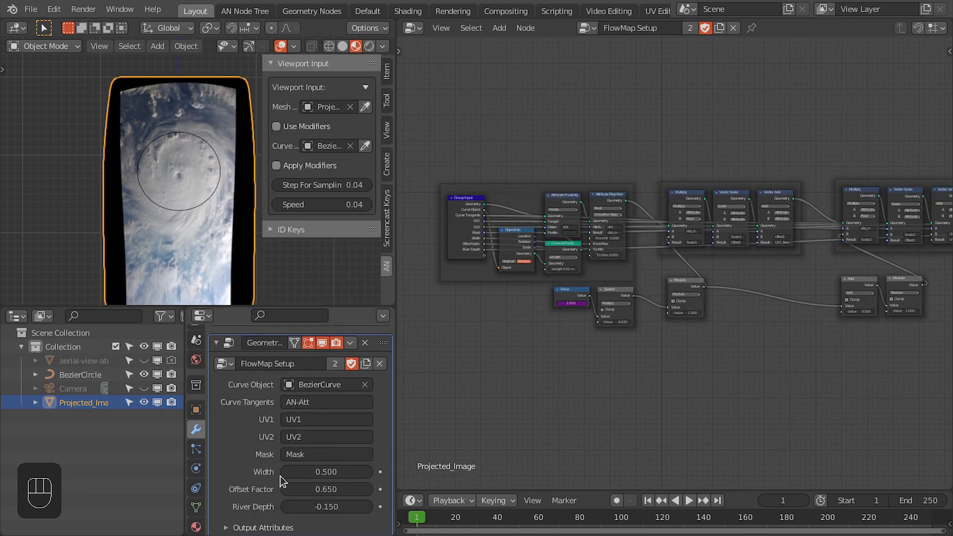
Set River Depth to 0 and Offset Factor to 0.150.
click(329, 508)
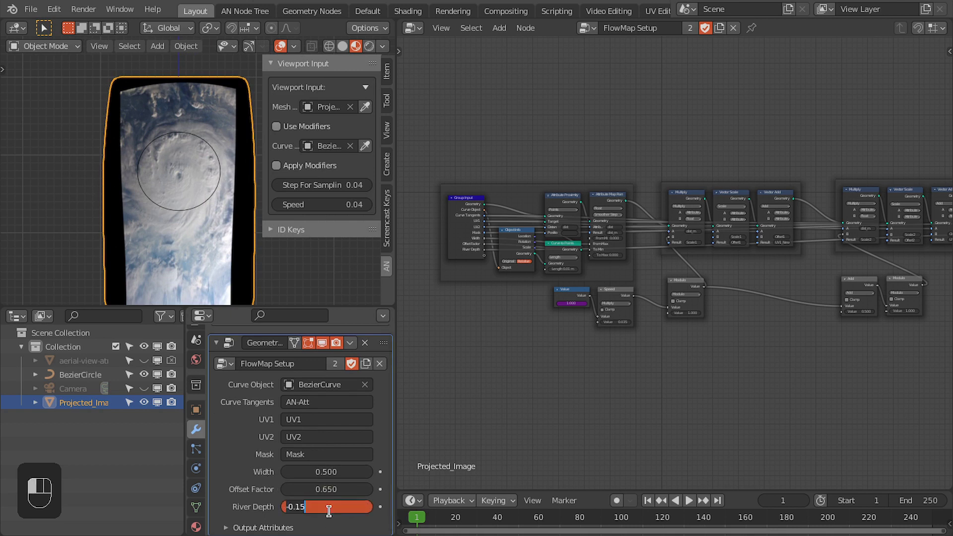
key(Return)
scroll(197, 219, up, 1)
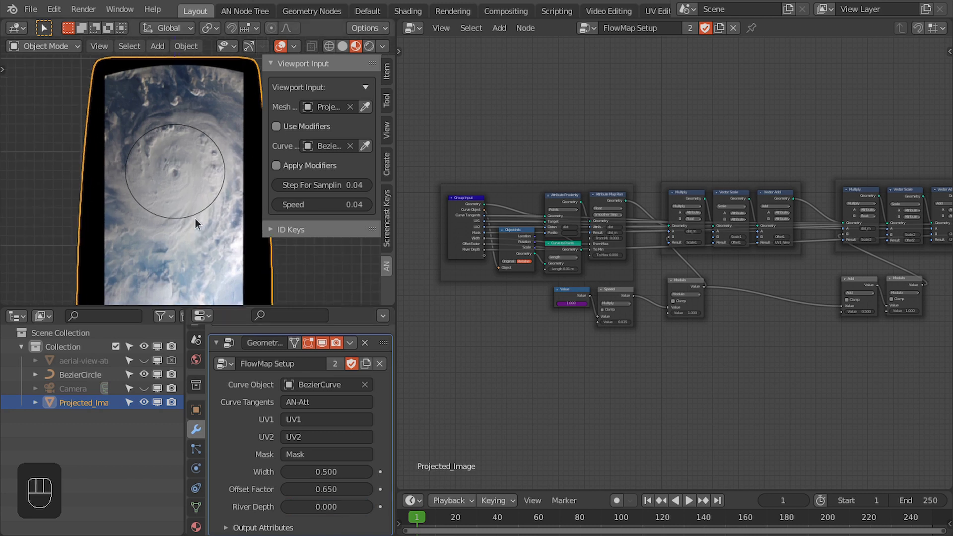
shift+middle_drag(142, 191, 124, 186)
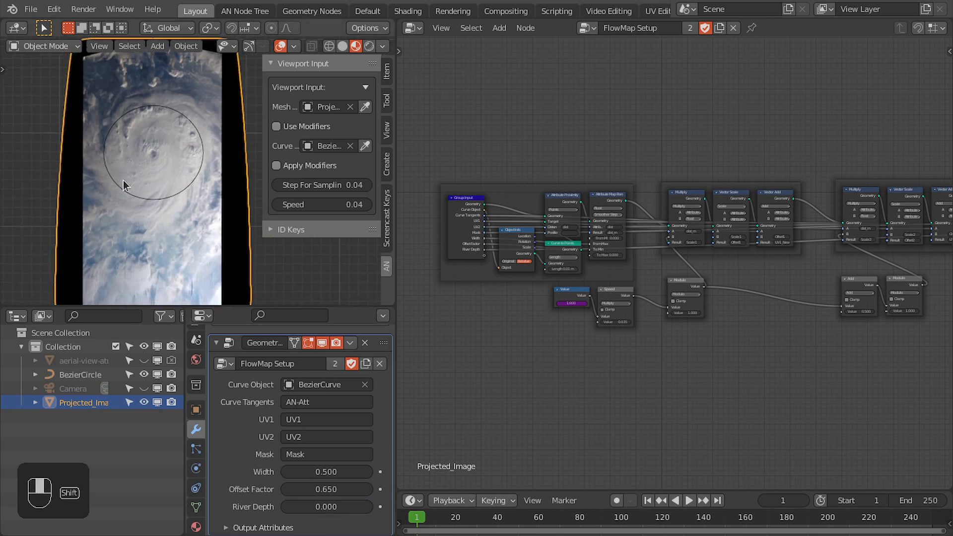
click(323, 491)
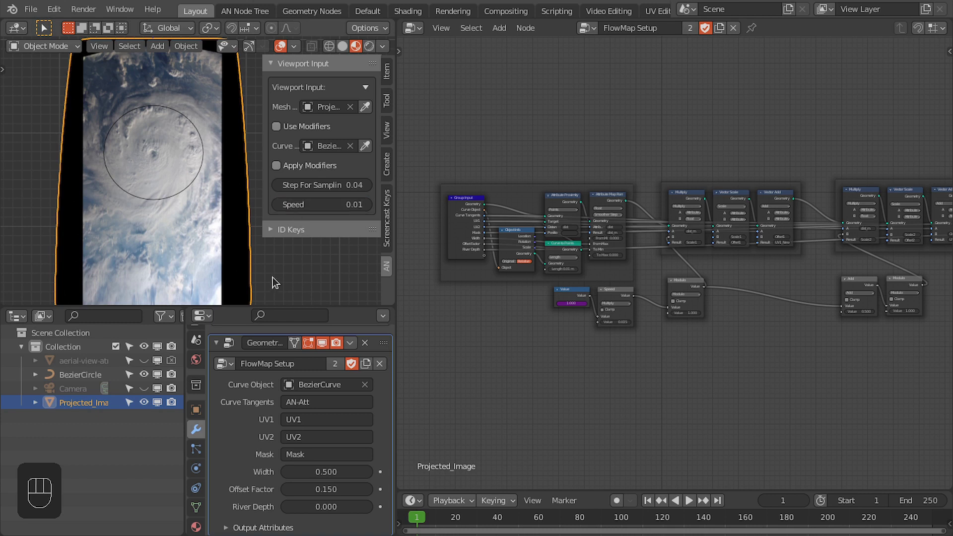
Set the modifier's Curve Object to BezierCircle.
click(181, 192)
click(198, 211)
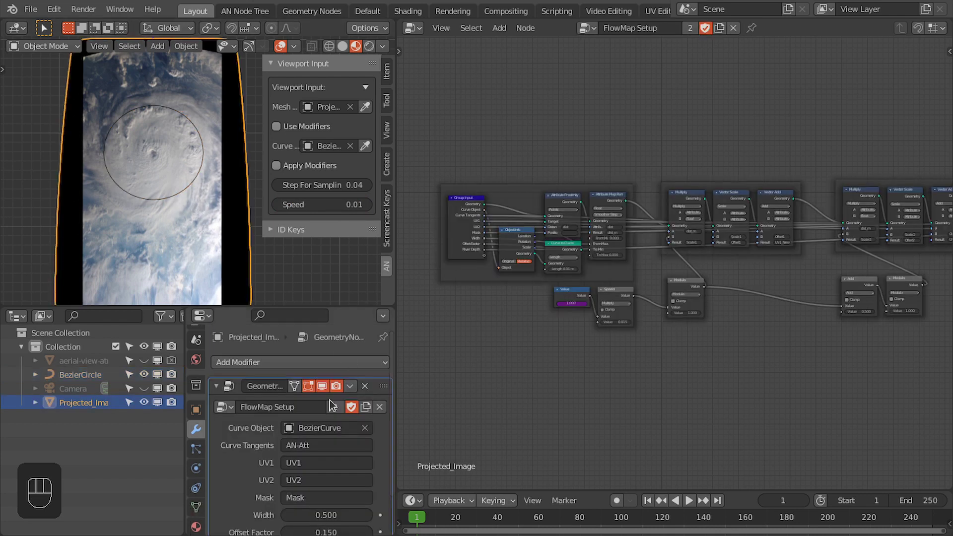
click(344, 429)
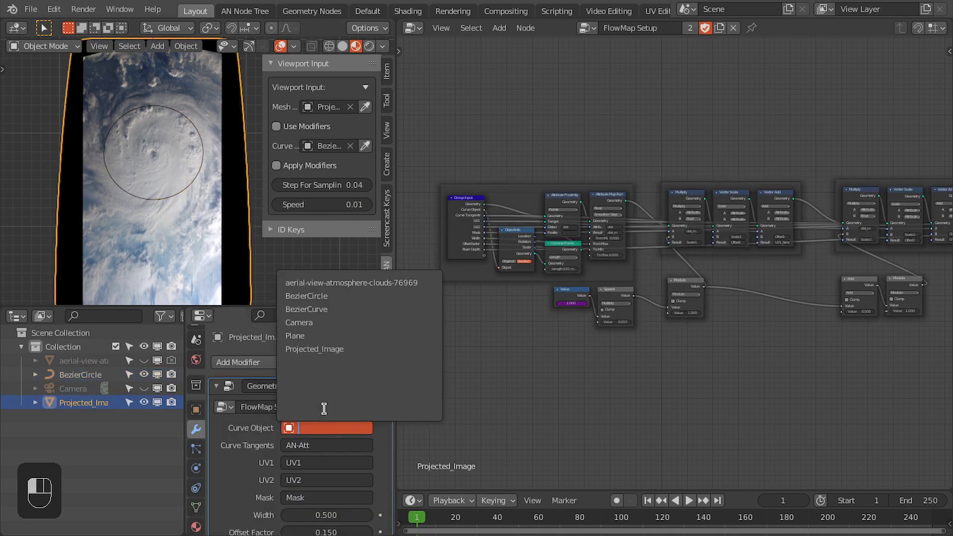
click(351, 297)
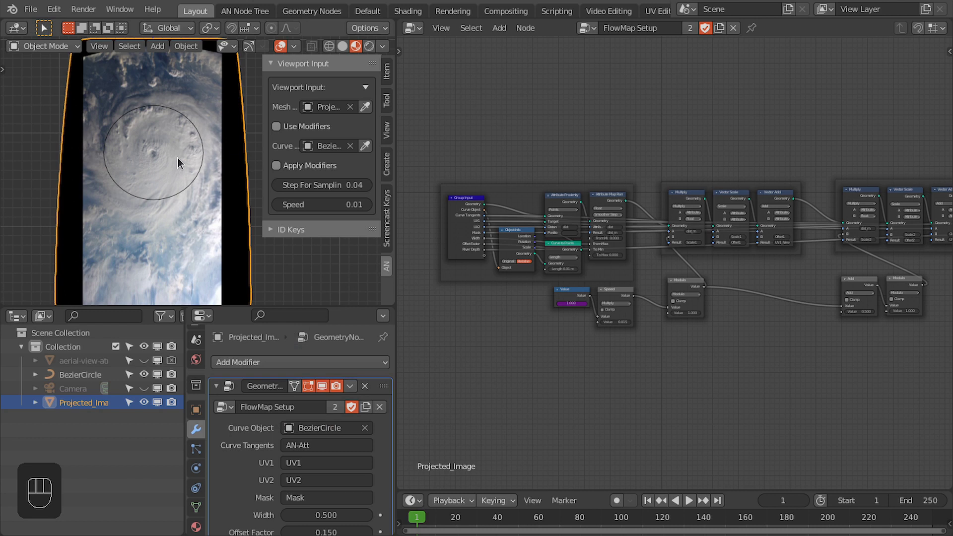
alt+scroll(221, 142, down, 15)
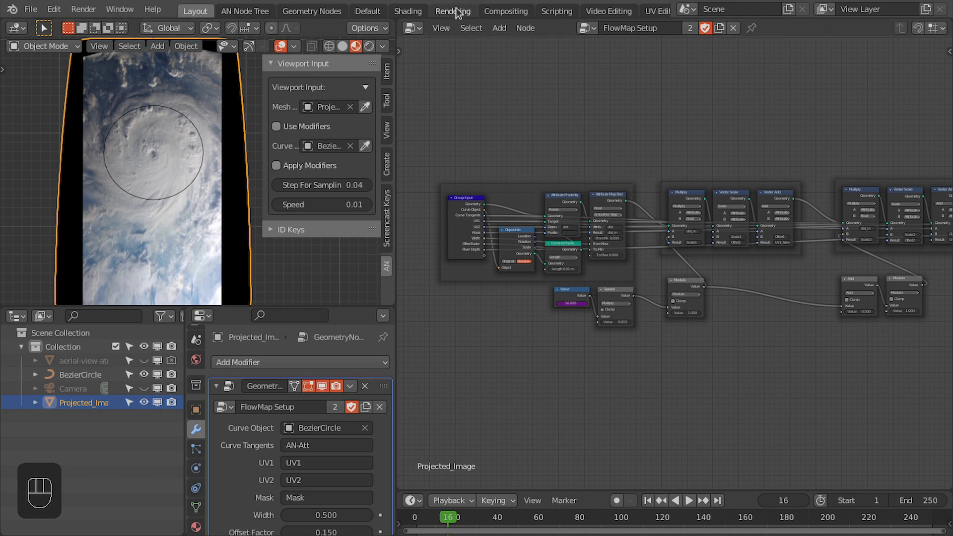
In the Shading layout, assign Basic Flow Map Material to the image mesh.
click(408, 11)
scroll(220, 171, up, 5)
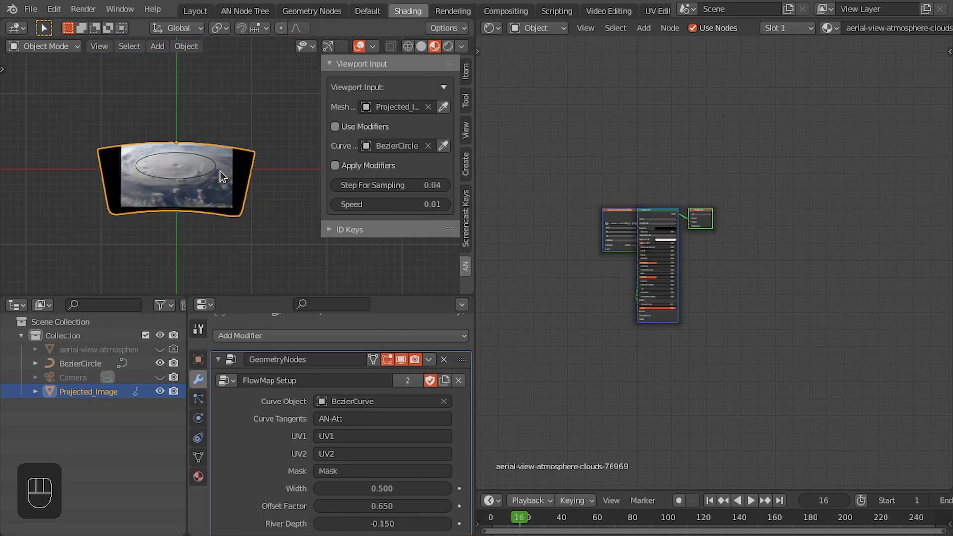
middle_drag(189, 139, 139, 198)
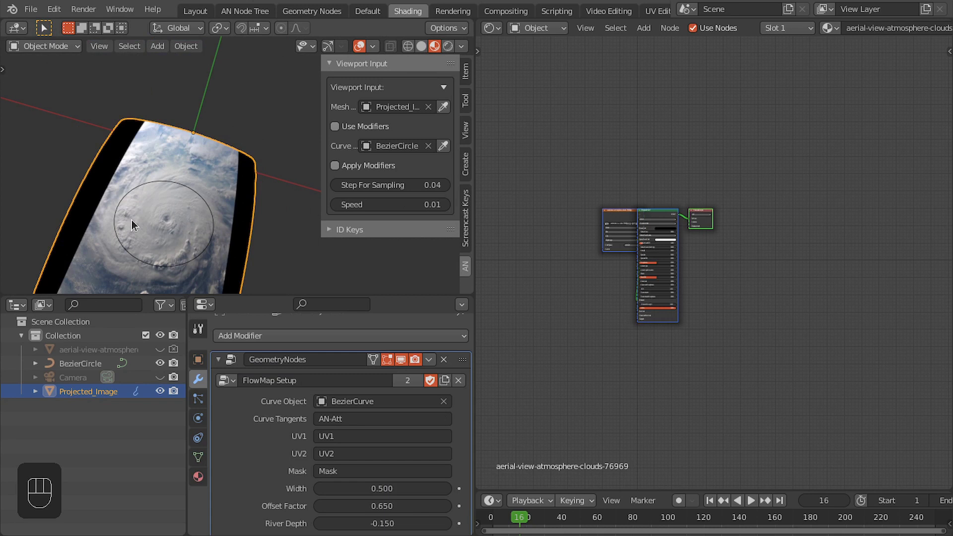
key(KP_7)
key(Home)
scroll(899, 32, down, 5)
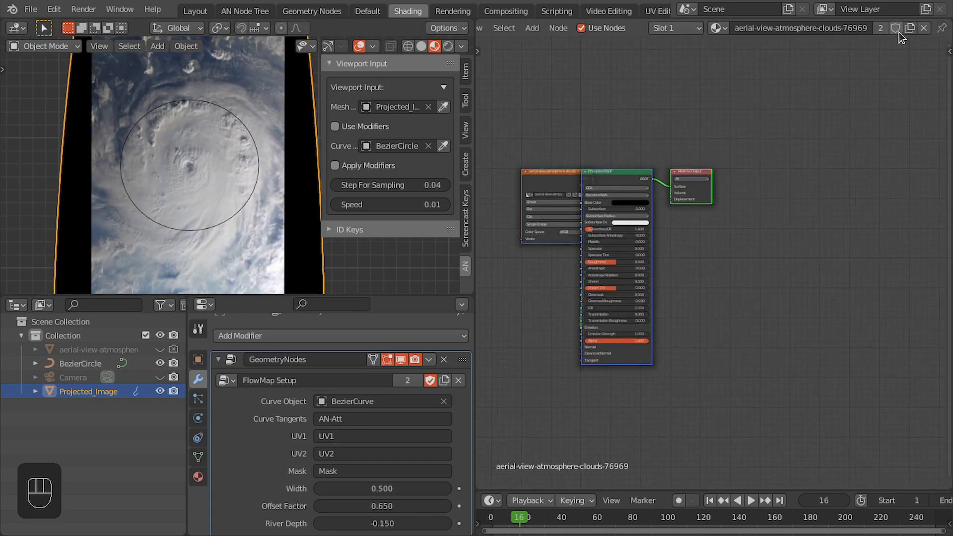
click(726, 29)
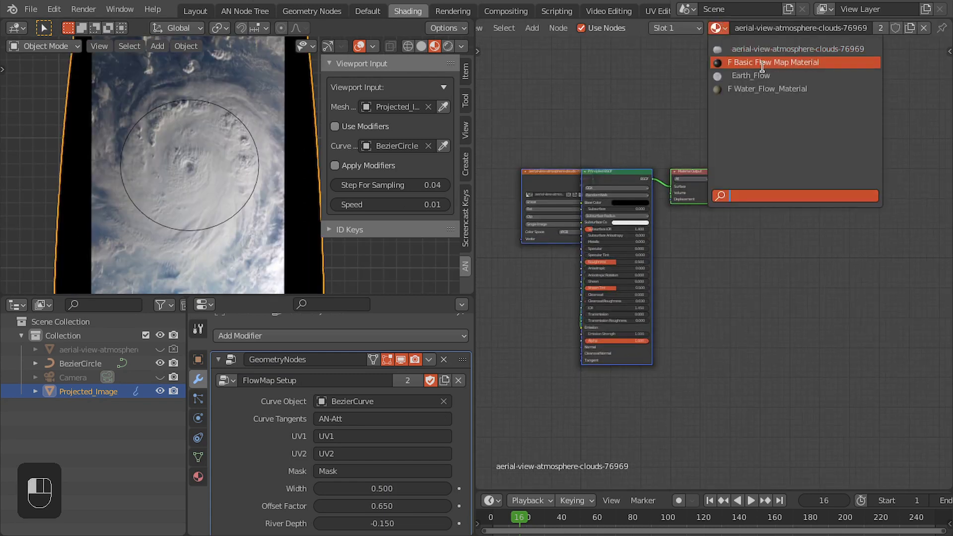
click(798, 62)
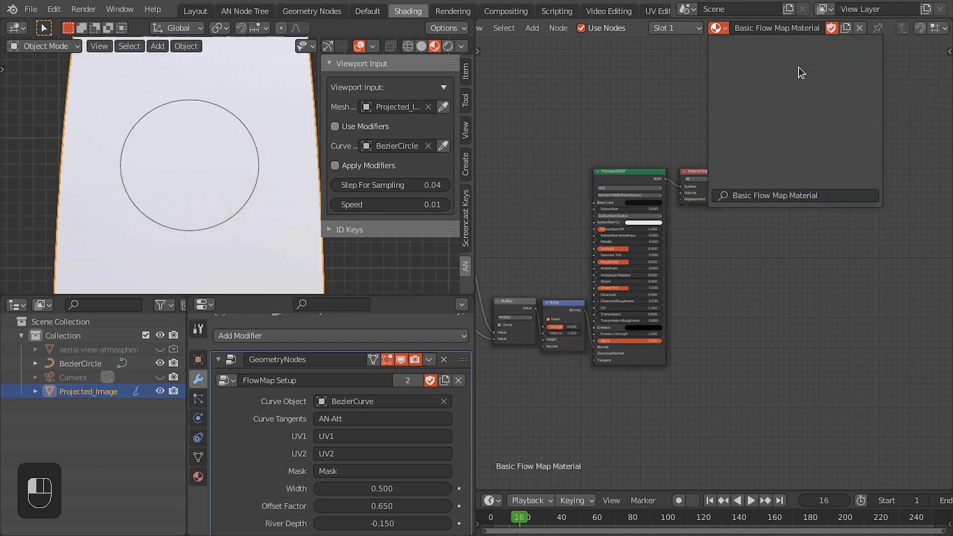
Switch the viewport to solid shading and delete the Multiply, Bump, UV Map and ColorRamp nodes.
key(z)
click(299, 205)
scroll(702, 236, up, 3)
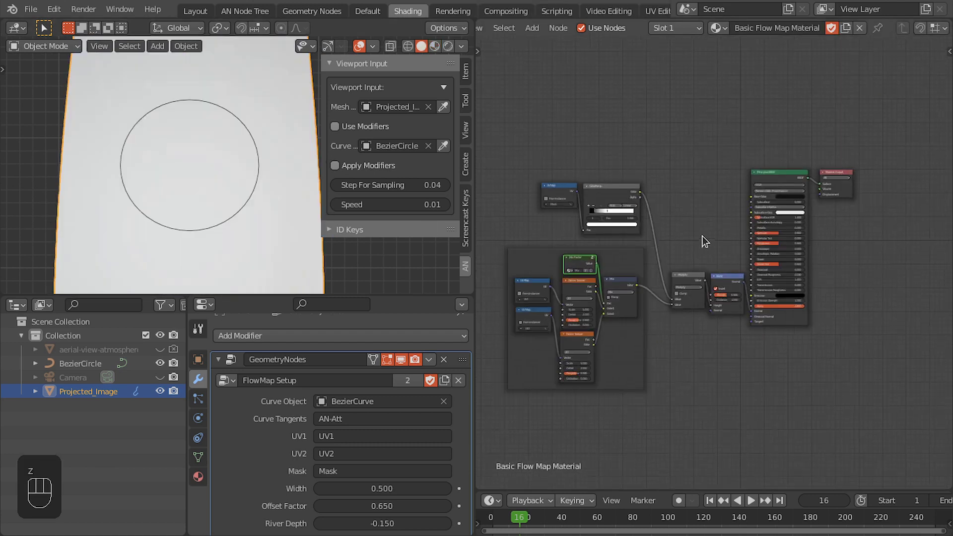
middle_drag(698, 240, 780, 113)
drag(780, 114, 839, 258)
key(x)
middle_drag(731, 106, 754, 166)
drag(514, 97, 719, 135)
key(x)
Delete both Noise Texture nodes from the material.
click(621, 279)
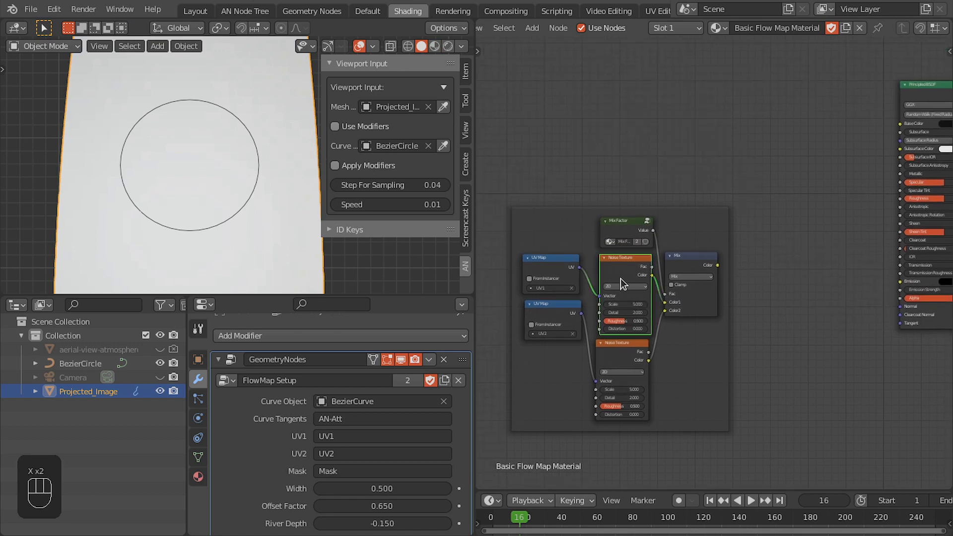
key(x)
click(618, 347)
key(x)
middle_drag(779, 279, 776, 243)
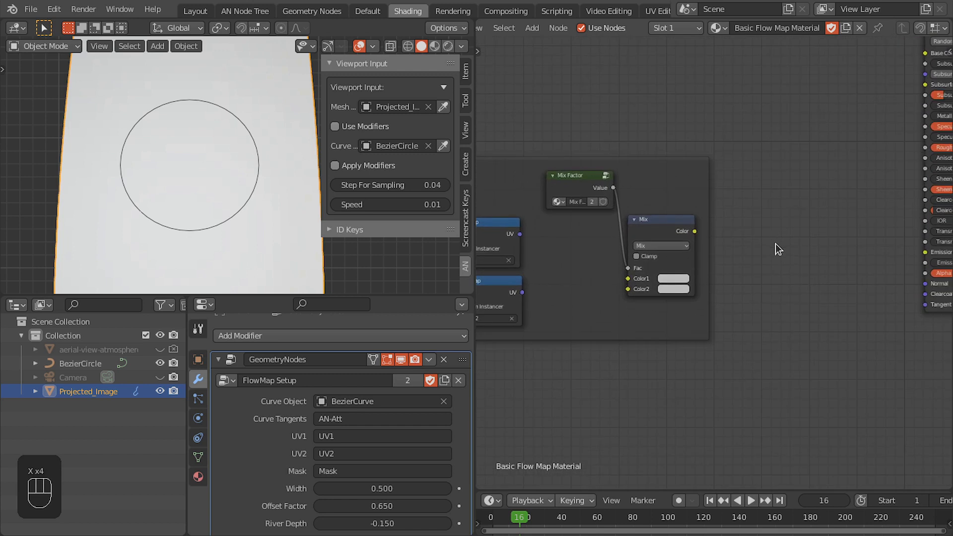
scroll(710, 231, up, 2)
Add an Image Texture node to the material via node search.
key(shift+a)
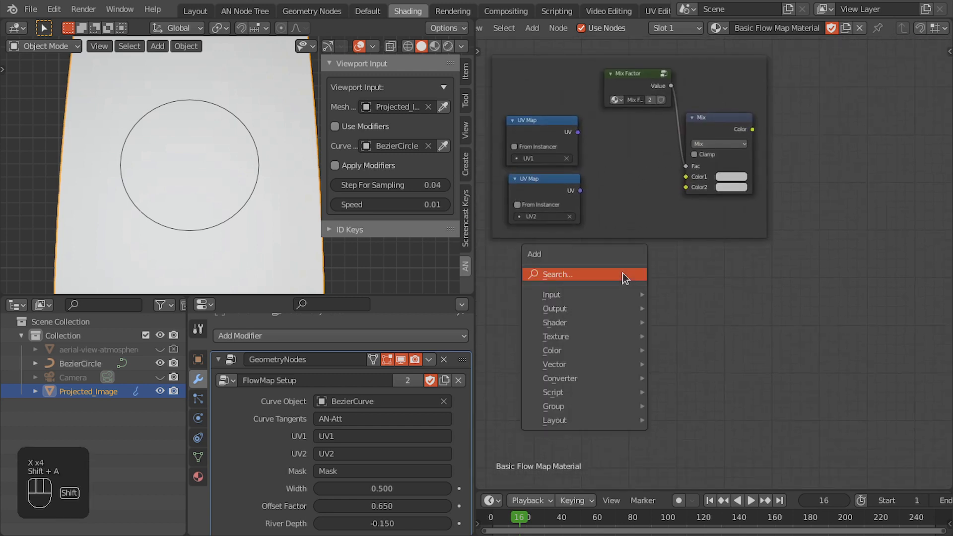
click(585, 277)
text(image)
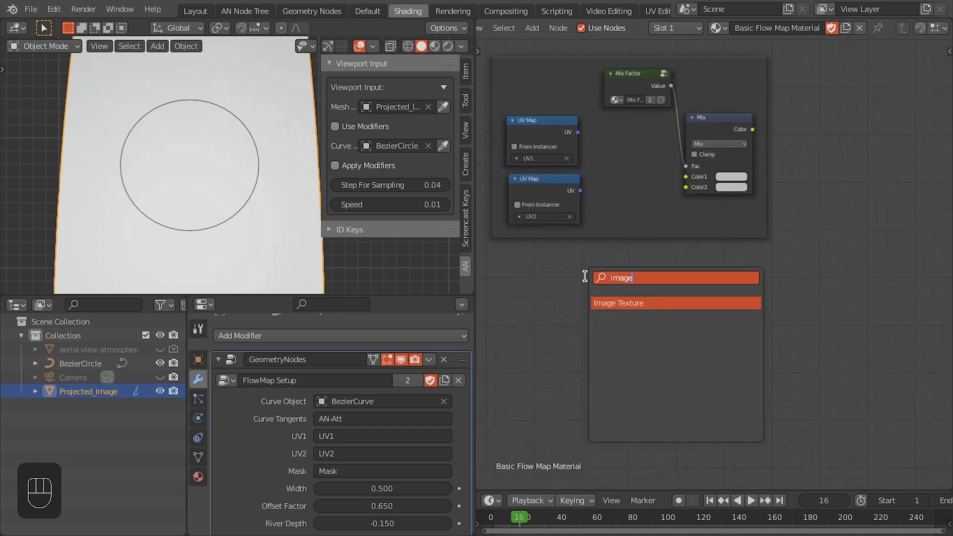
key(Return)
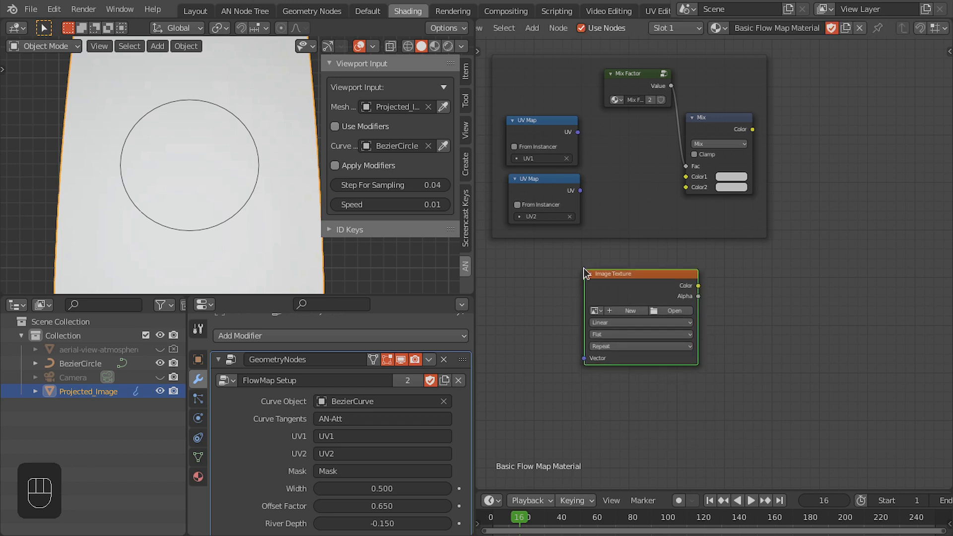
click(694, 300)
scroll(693, 300, up, 1)
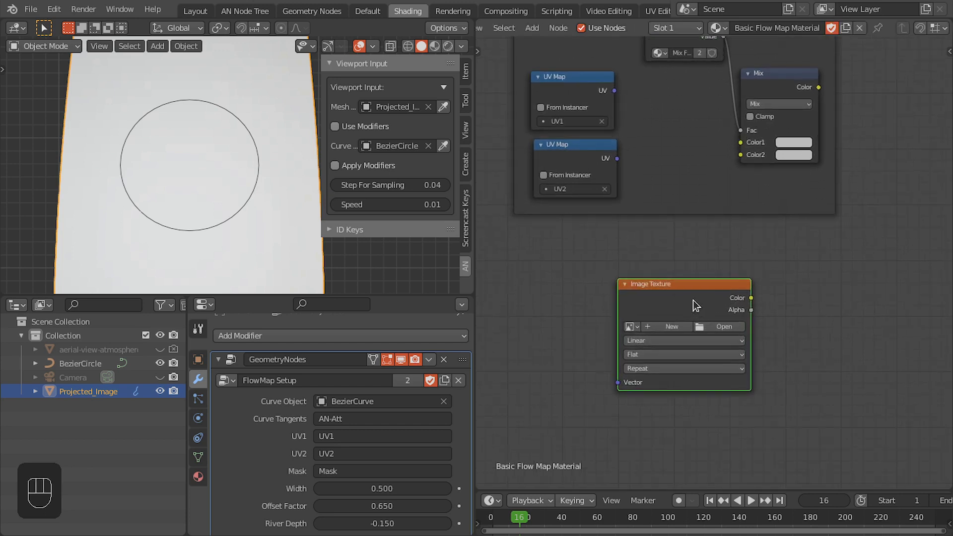
Group the Image Texture, load aerial-view-atmosphere-clouds-76969.jpg, and name the group Texture.
key(ctrl+g)
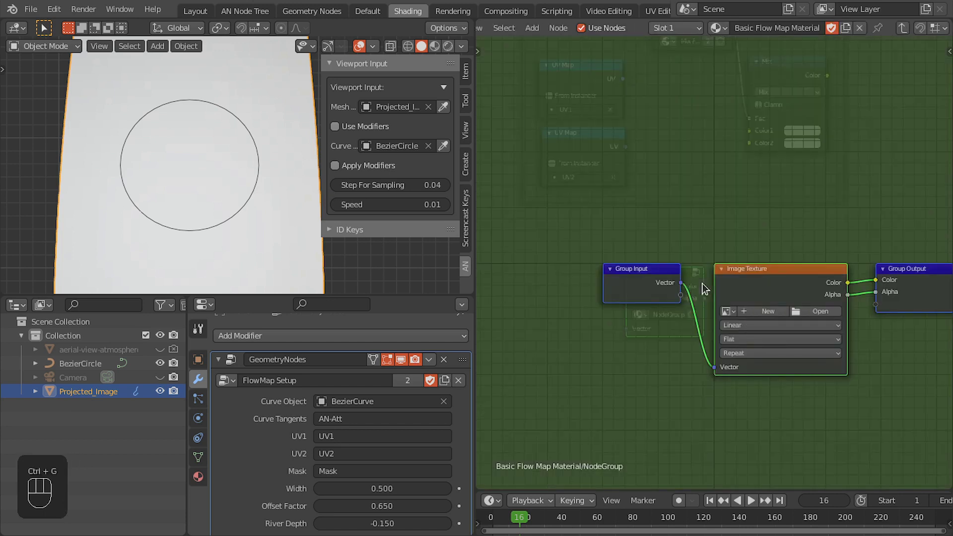
scroll(774, 272, up, 2)
click(686, 297)
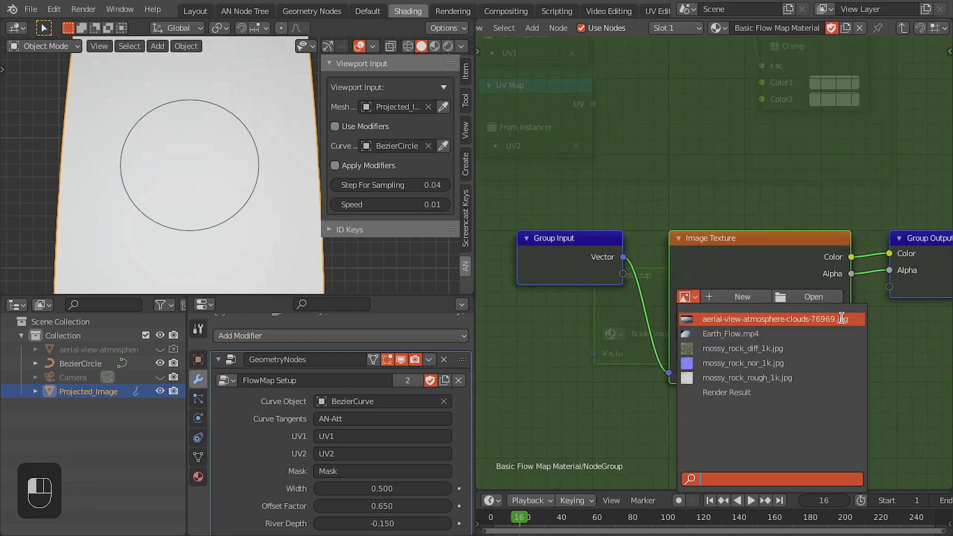
click(736, 319)
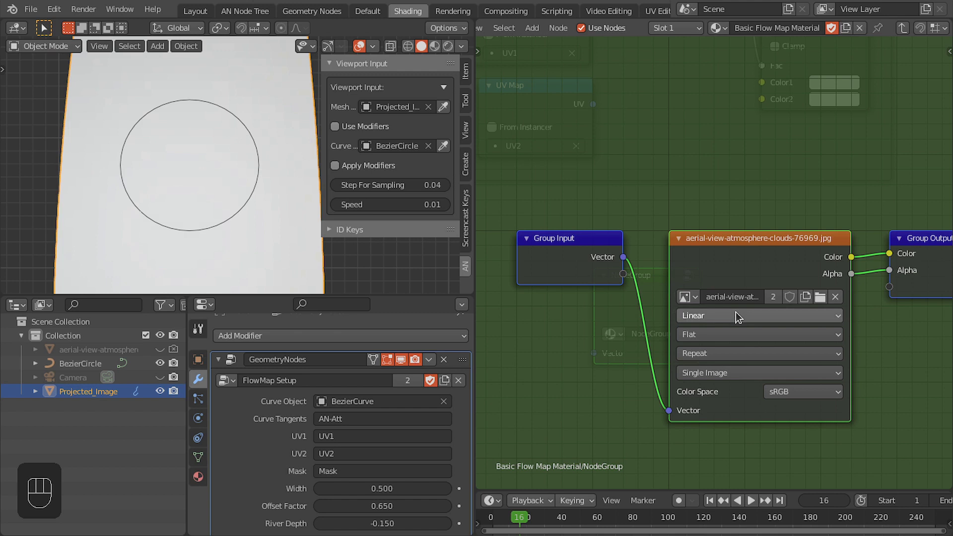
key(Tab)
shift+scroll(675, 317, up, 2)
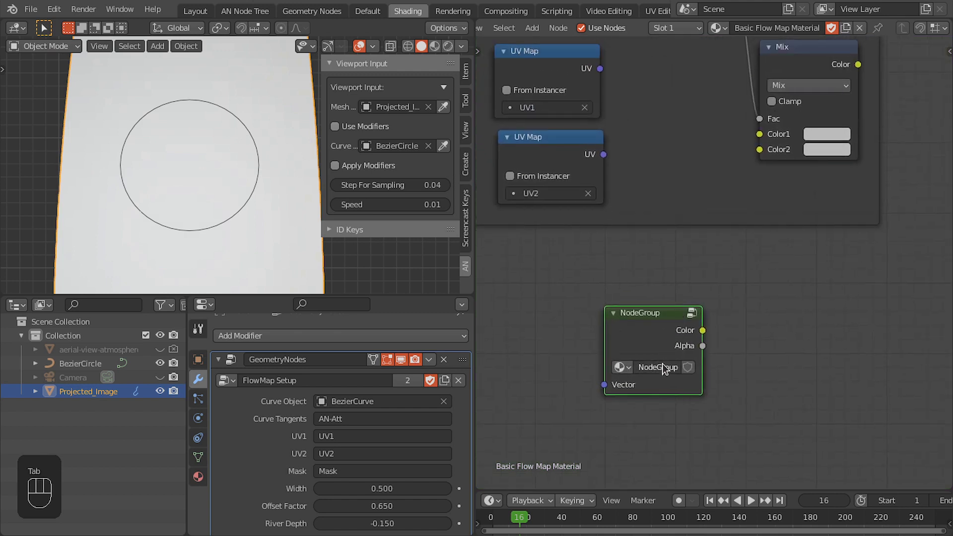
text(Text)
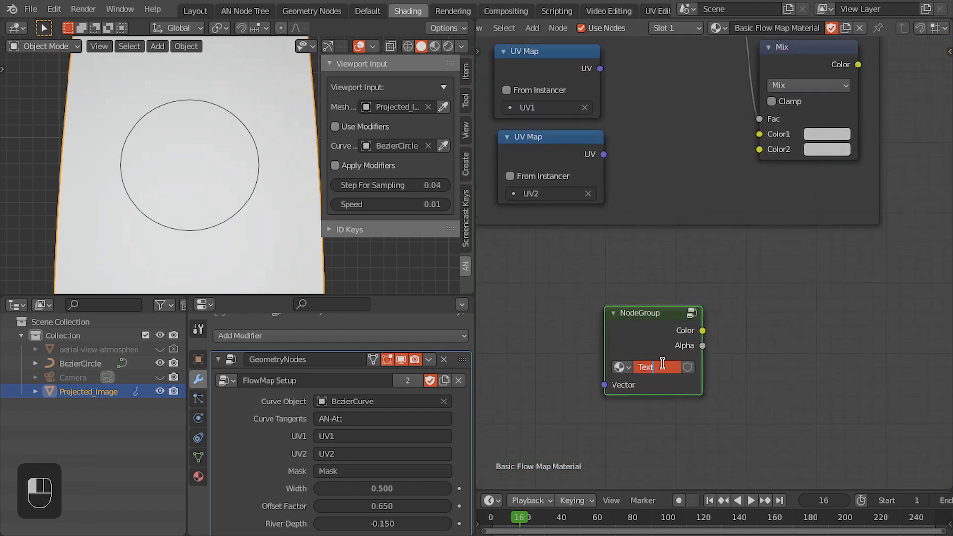
text(ure)
key(Return)
Wire the Texture group from UV1 into Mix Color1, and a second copy from UV2 into Color2.
drag(603, 163, 637, 229)
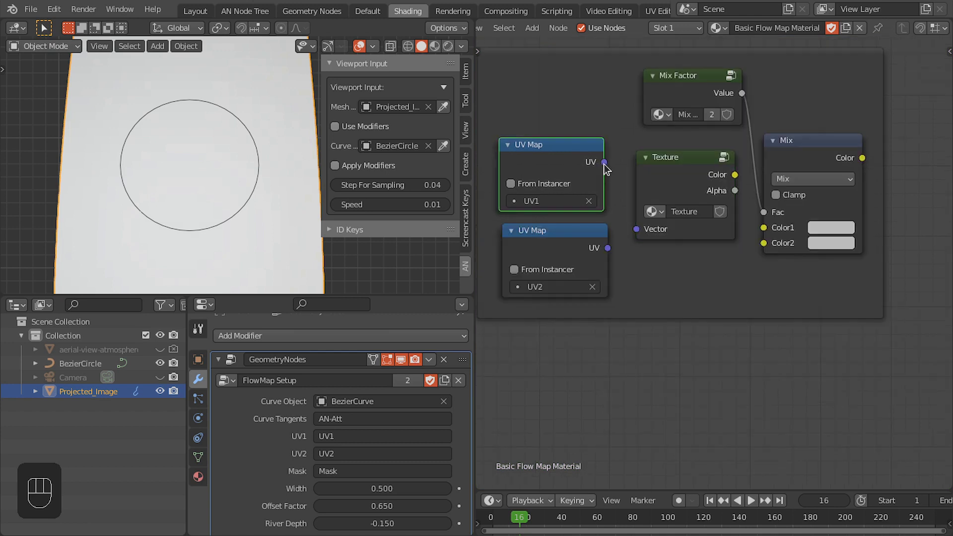
drag(735, 175, 773, 232)
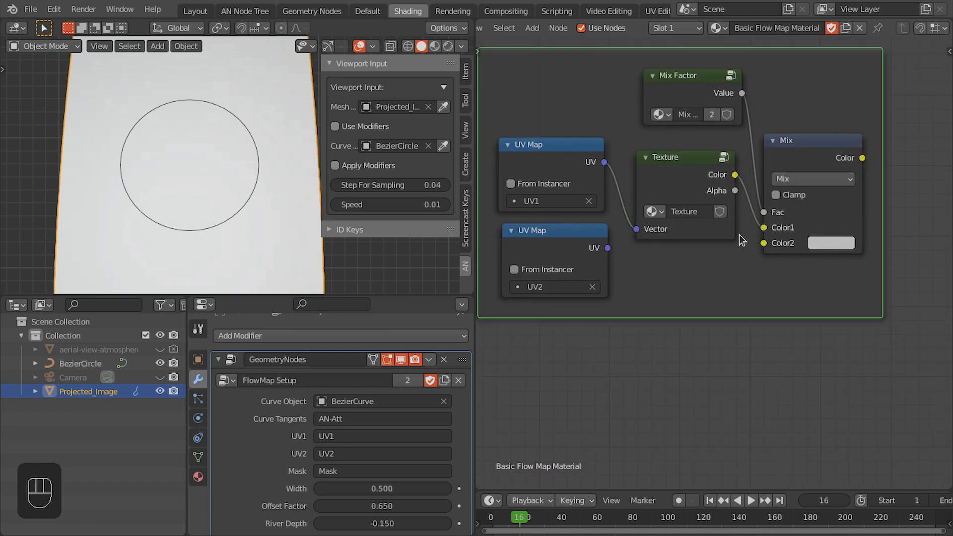
key(shift+a)
mouse_move(659, 381)
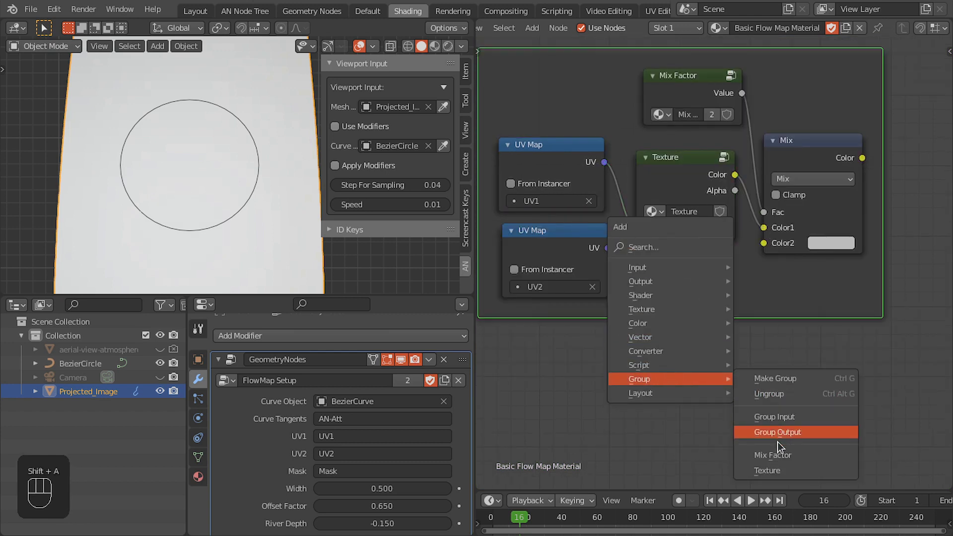
click(764, 471)
click(631, 237)
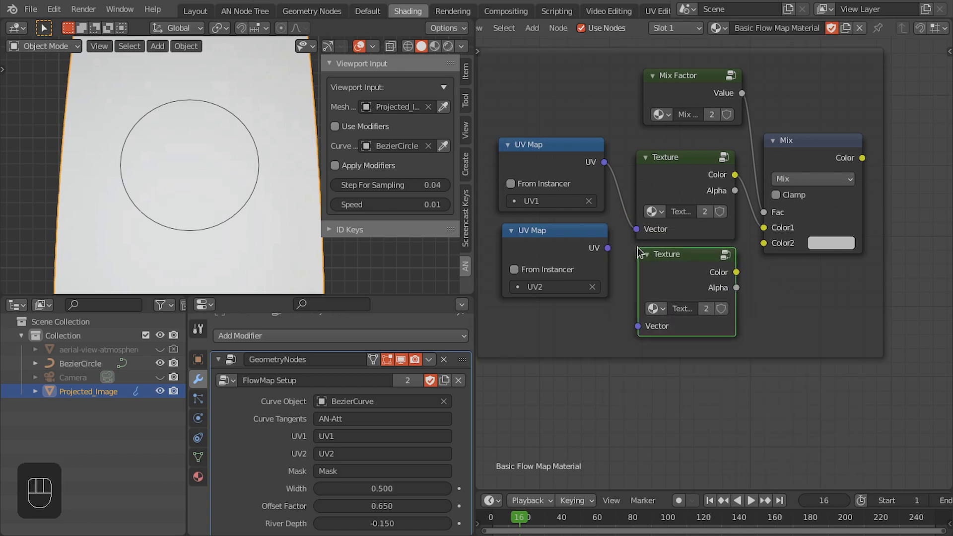
drag(608, 248, 649, 322)
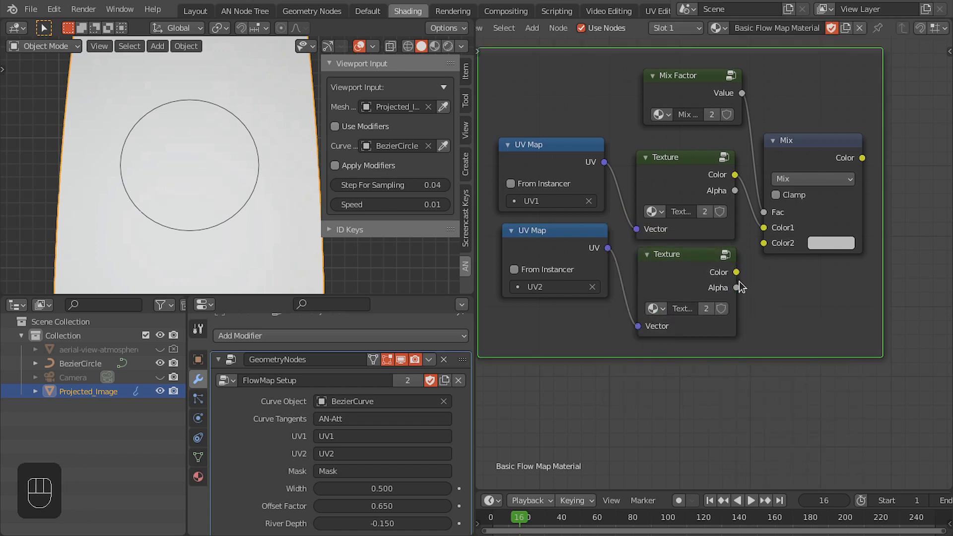
drag(736, 272, 765, 243)
Move the flow-node frame up-right and feed the Mix colour into Base Color.
scroll(719, 258, down, 3)
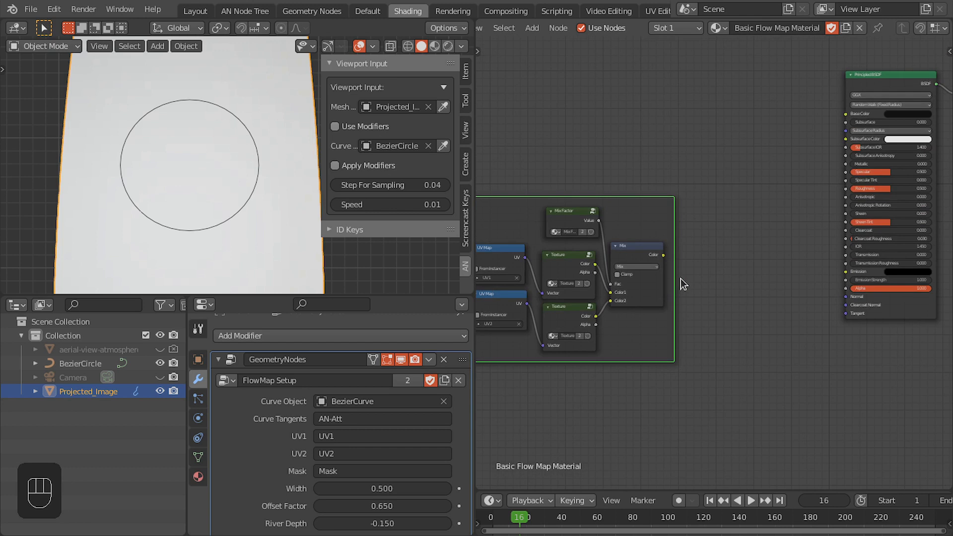
shift+scroll(640, 240, up, 3)
drag(648, 288, 760, 187)
scroll(821, 186, up, 2)
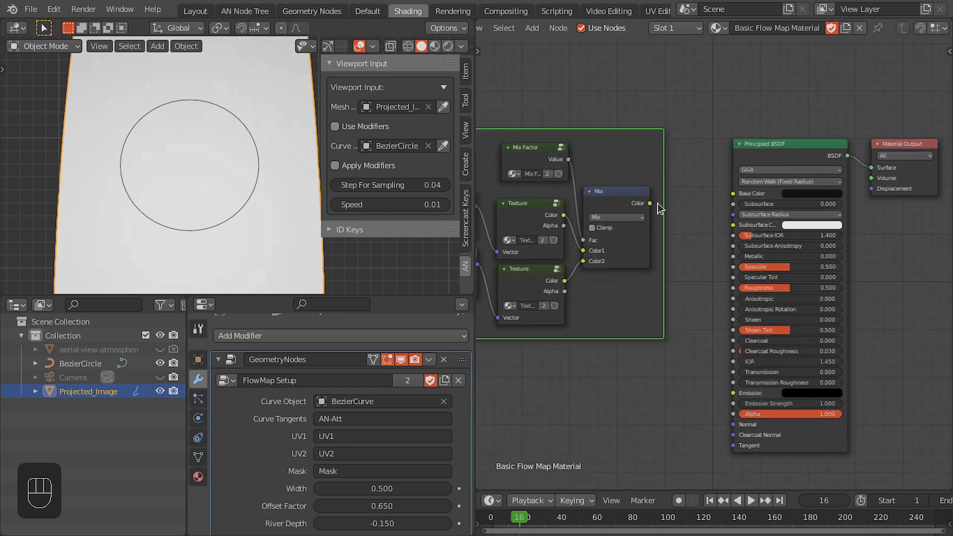
drag(650, 203, 734, 193)
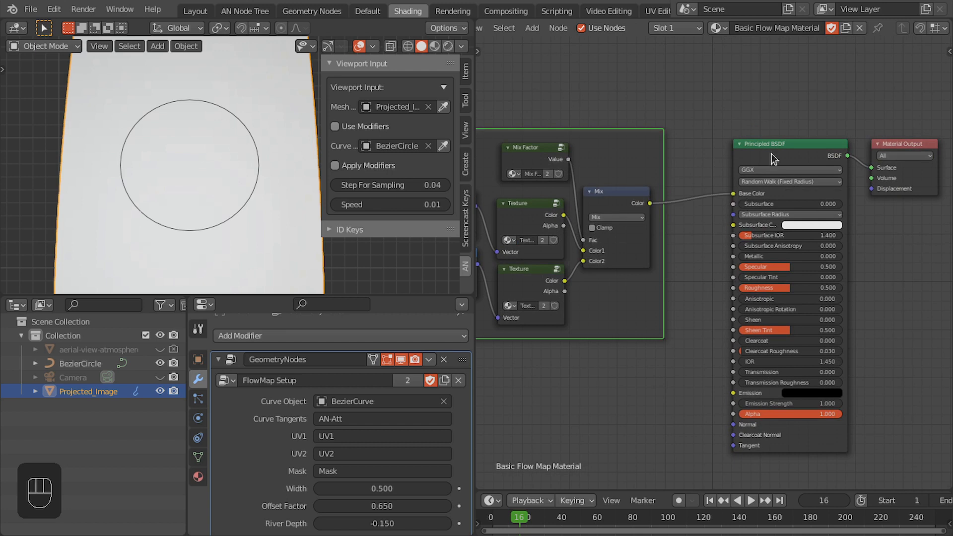
Convert the Principled BSDF into an Emission shader and fit the node graph in view.
click(771, 153)
key(shift+s)
mouse_move(768, 155)
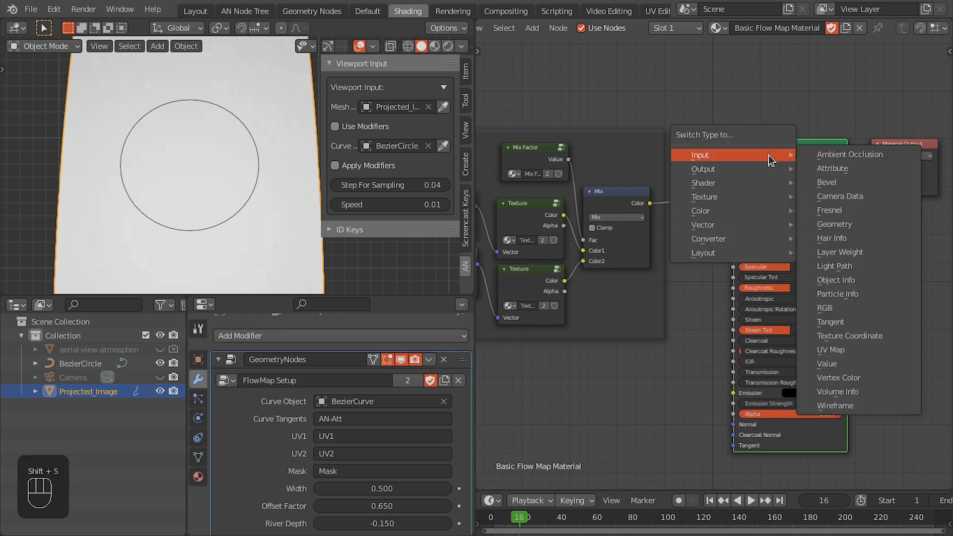
mouse_move(733, 182)
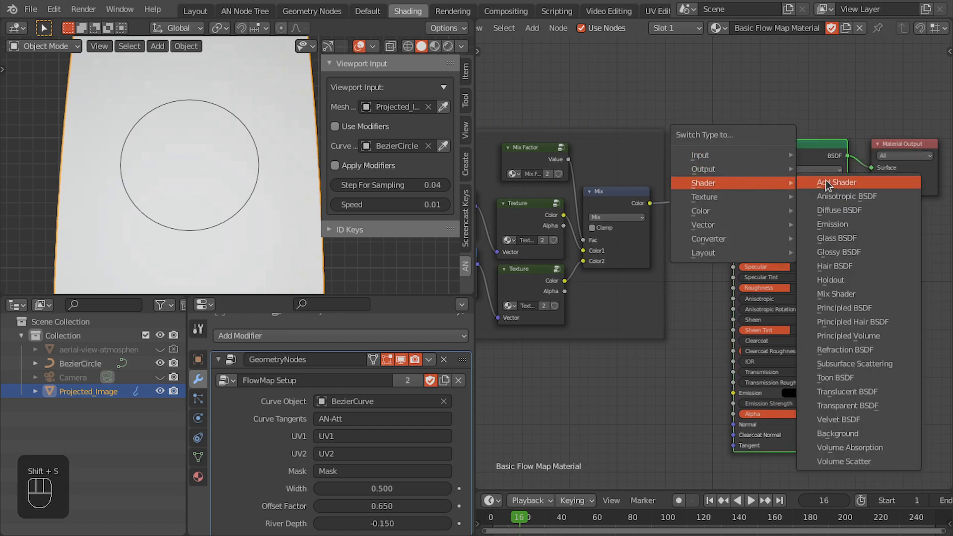
click(847, 223)
scroll(712, 166, up, 1)
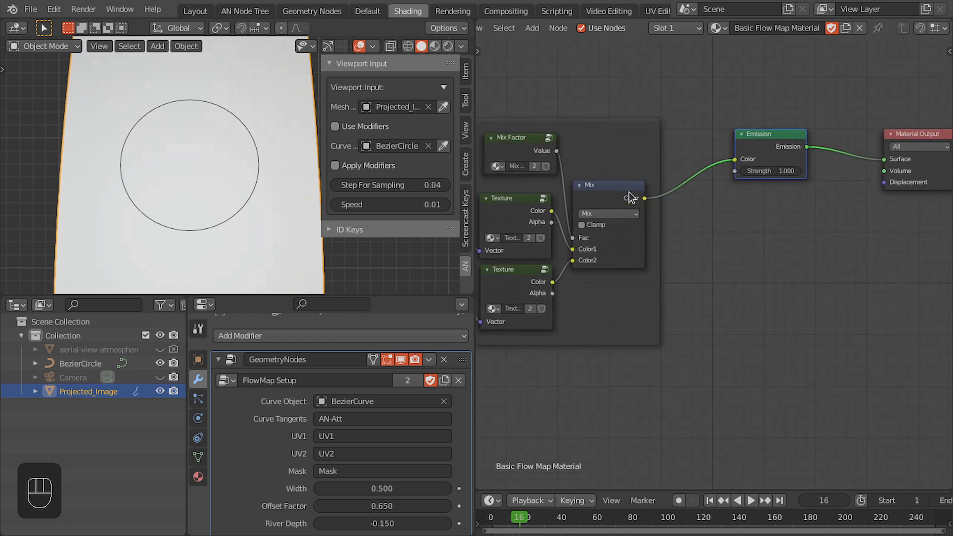
key(shift+e)
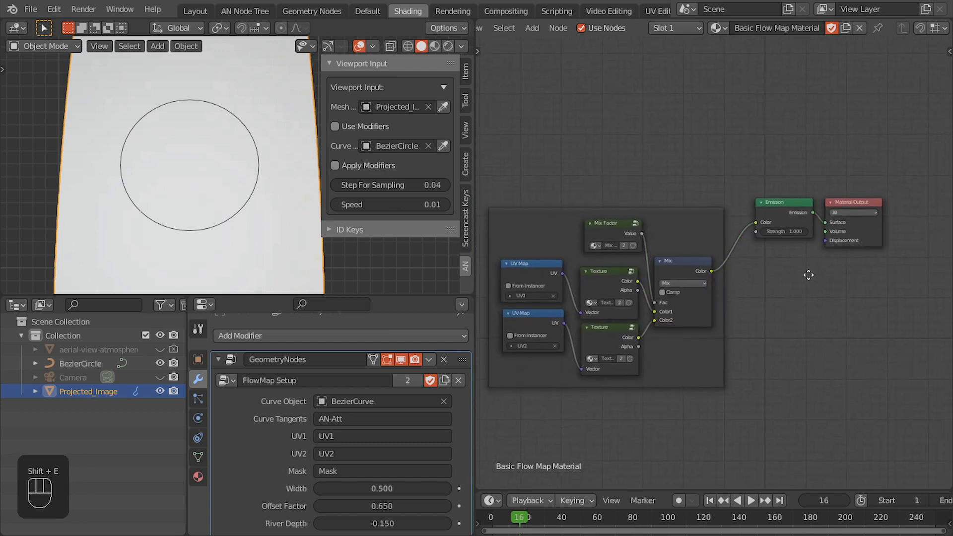
middle_drag(809, 275, 842, 232)
Switch the viewport to Material Preview and play the animation to watch the clouds flow.
key(z)
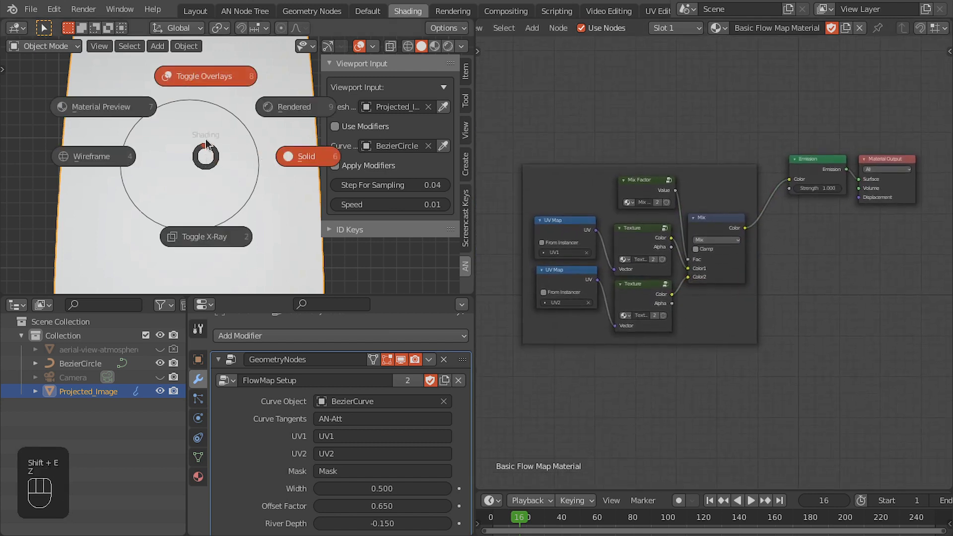
click(130, 105)
scroll(218, 141, down, 1)
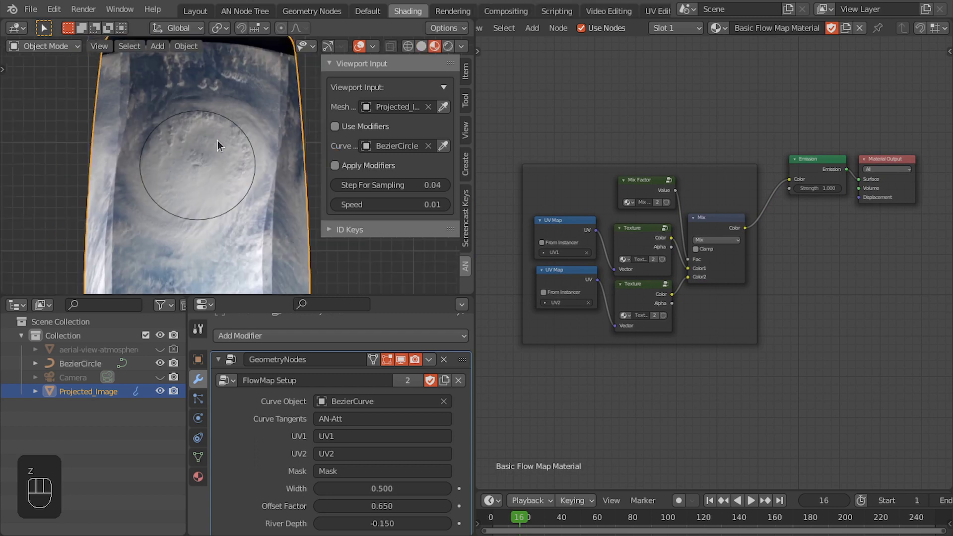
key(space)
scroll(225, 159, up, 3)
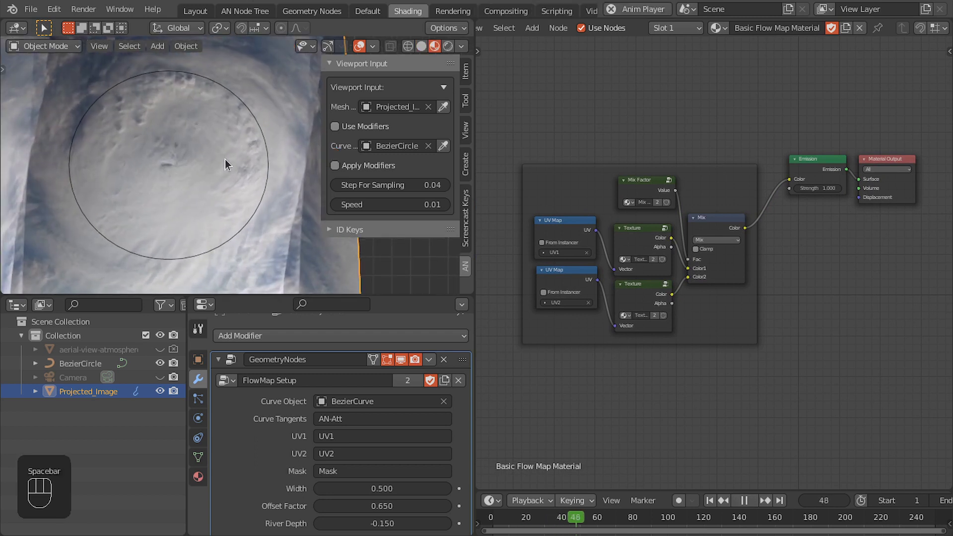
scroll(240, 160, down, 2)
key(space)
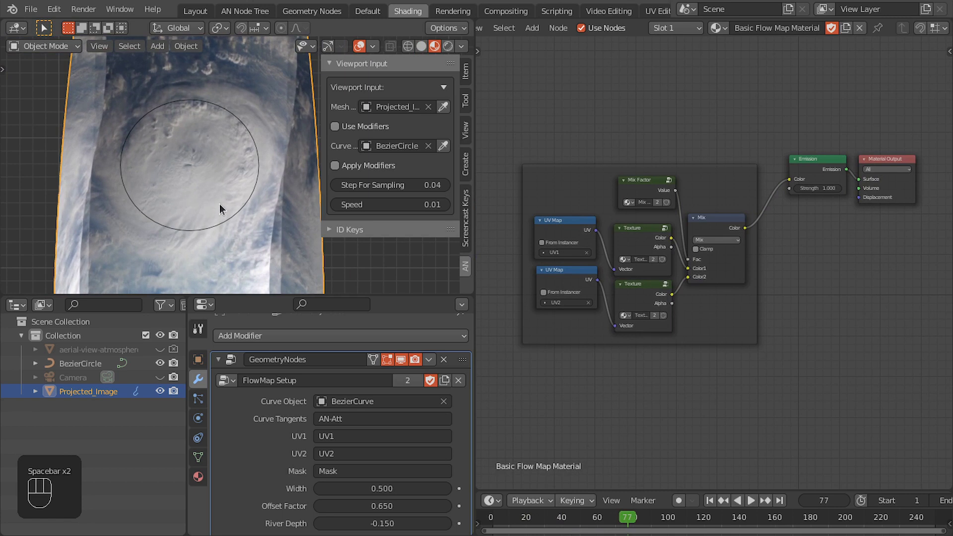
Reverse the BezierCircle's direction in Edit Mode, then resume playback in Object Mode.
click(235, 213)
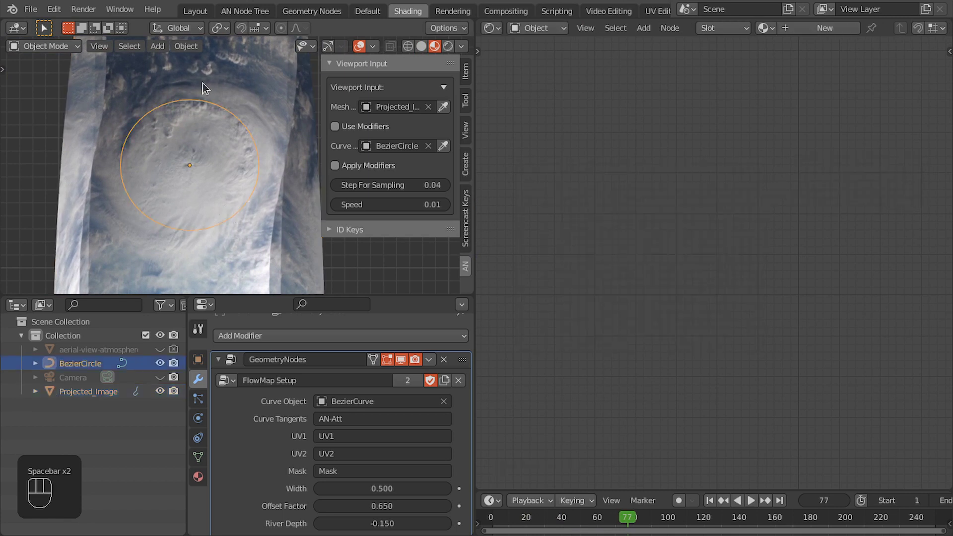
key(Tab)
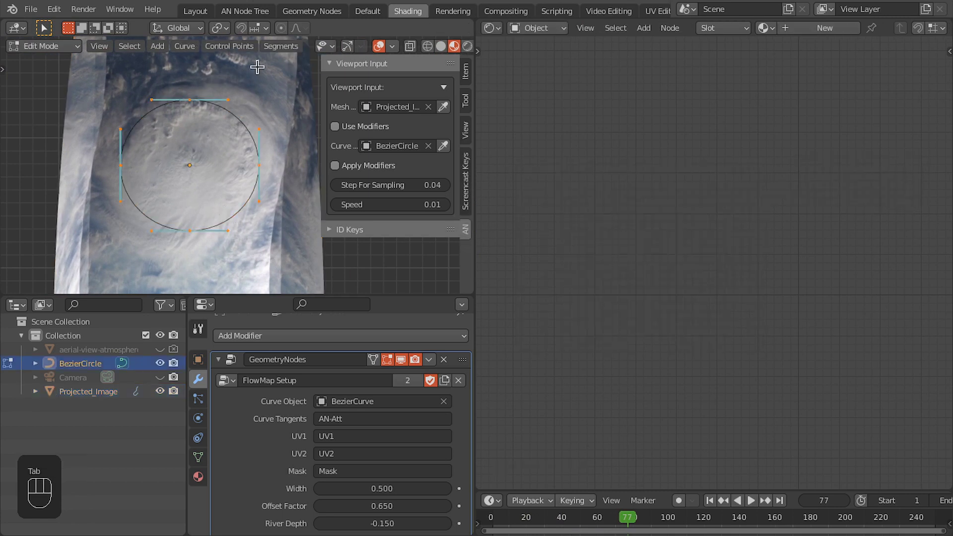
click(281, 53)
click(309, 77)
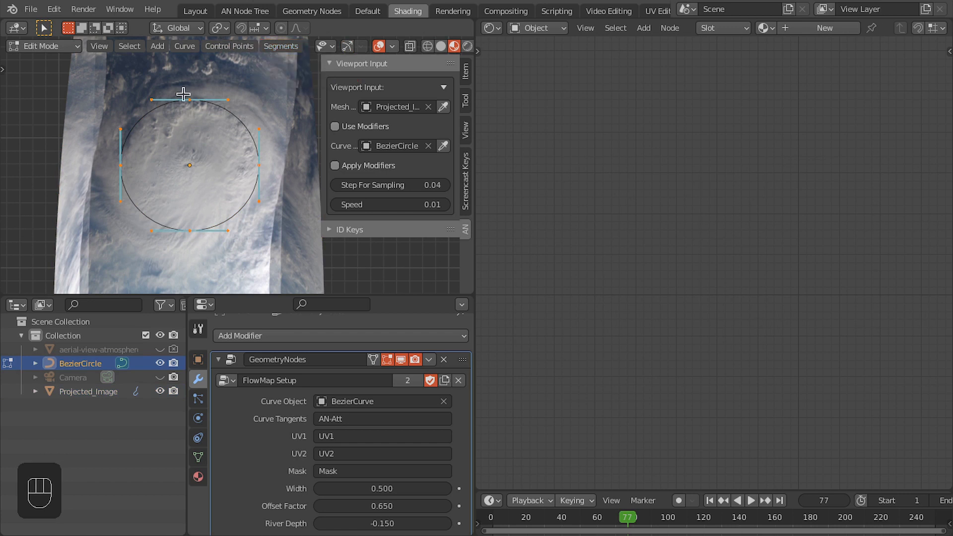
key(Tab)
key(space)
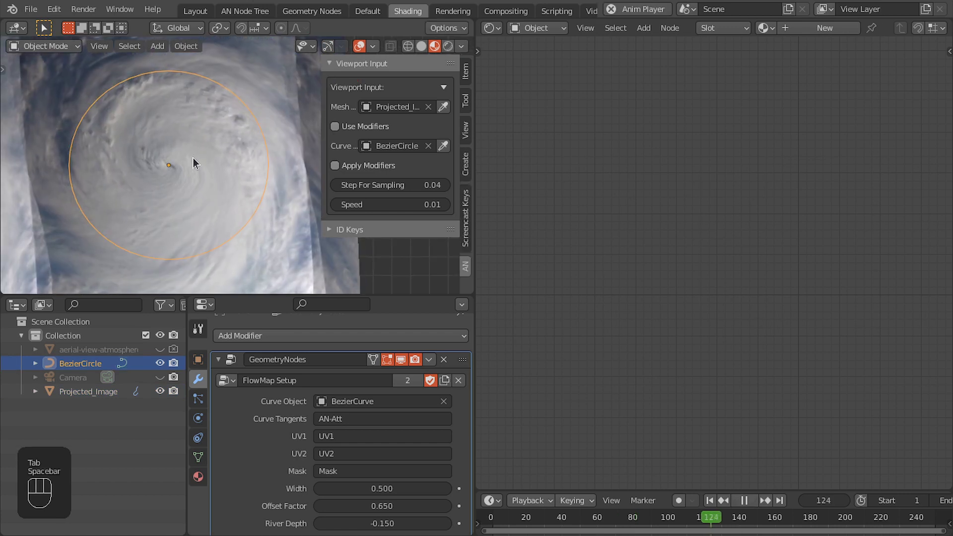
Unhide the camera, reset its location, view through it, and raise it along Z.
key(KP_0)
key(KP_8)
key(KP_8)
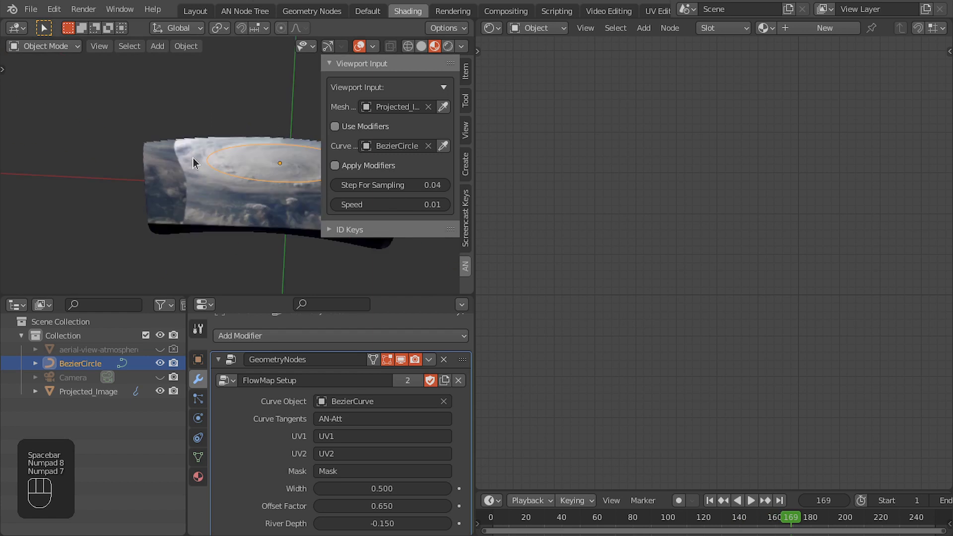
key(KP_7)
click(159, 376)
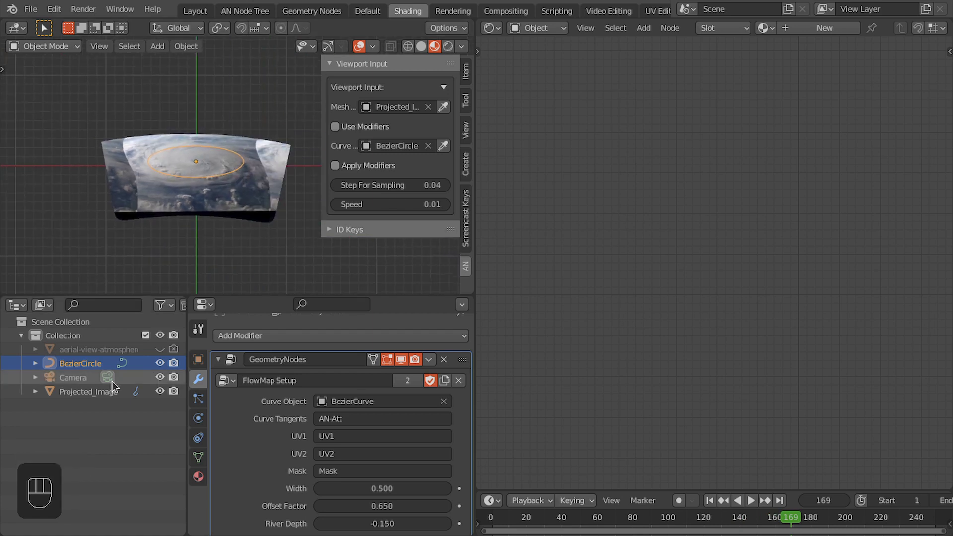
click(65, 380)
scroll(200, 192, up, 2)
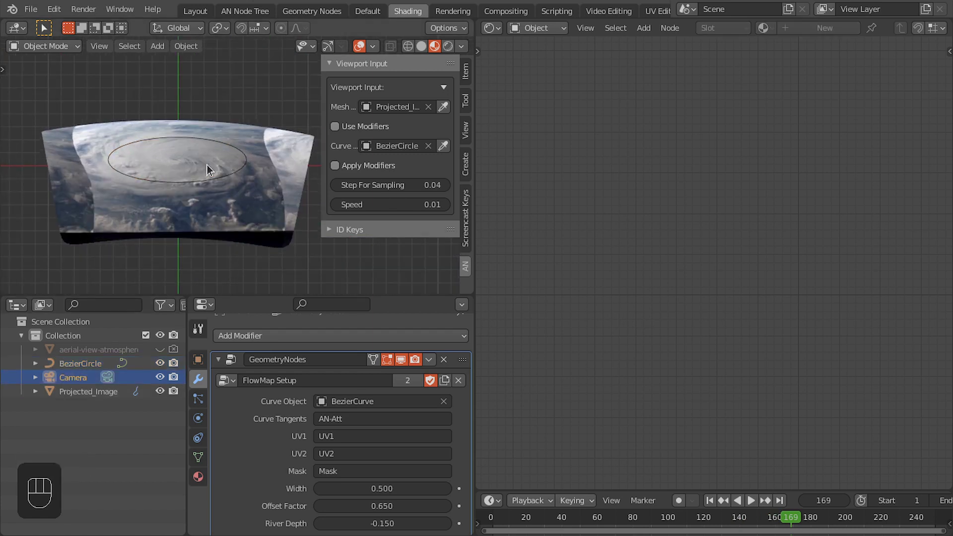
key(alt+g)
key(KP_0)
key(g)
key(z)
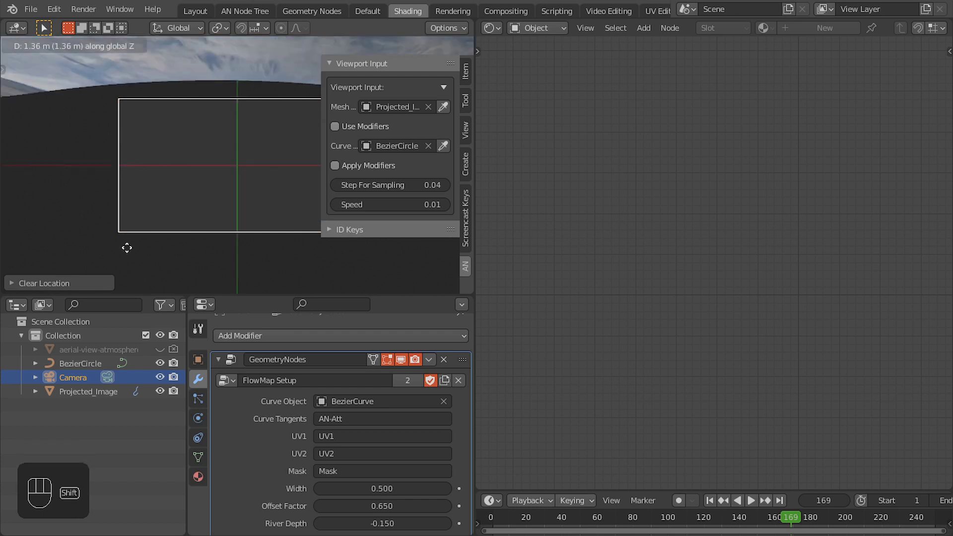
click(77, 213)
Set the camera's focal length to 85 mm.
key(n)
key(Home)
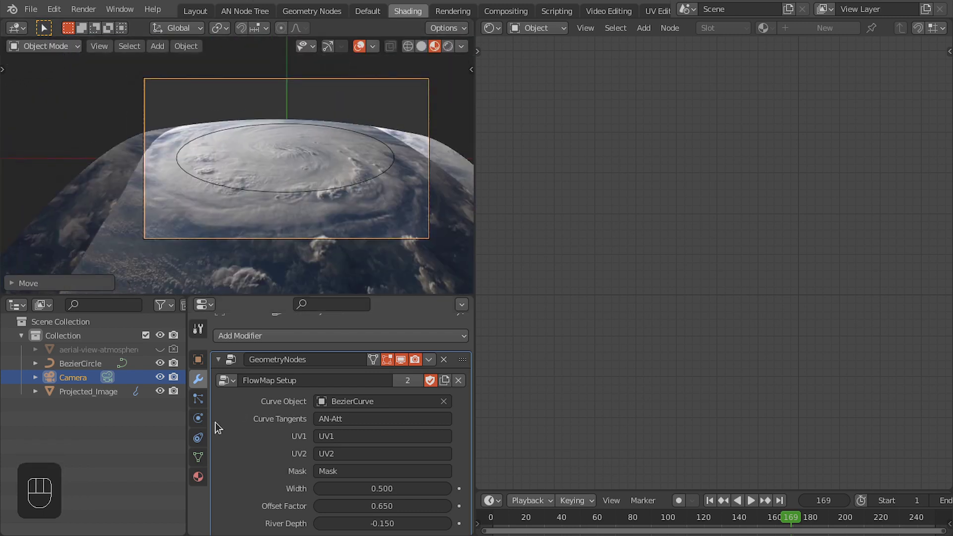
click(200, 483)
click(199, 497)
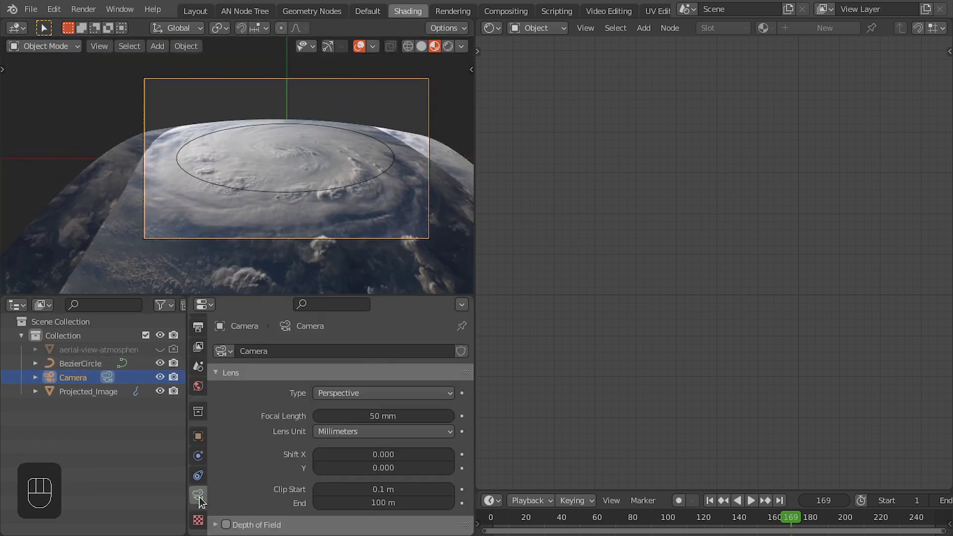
click(385, 417)
text(85)
key(Return)
Fine-tune camera location and rotation in the sidebar to Z 4.179 m, X rotation 2.98°.
key(n)
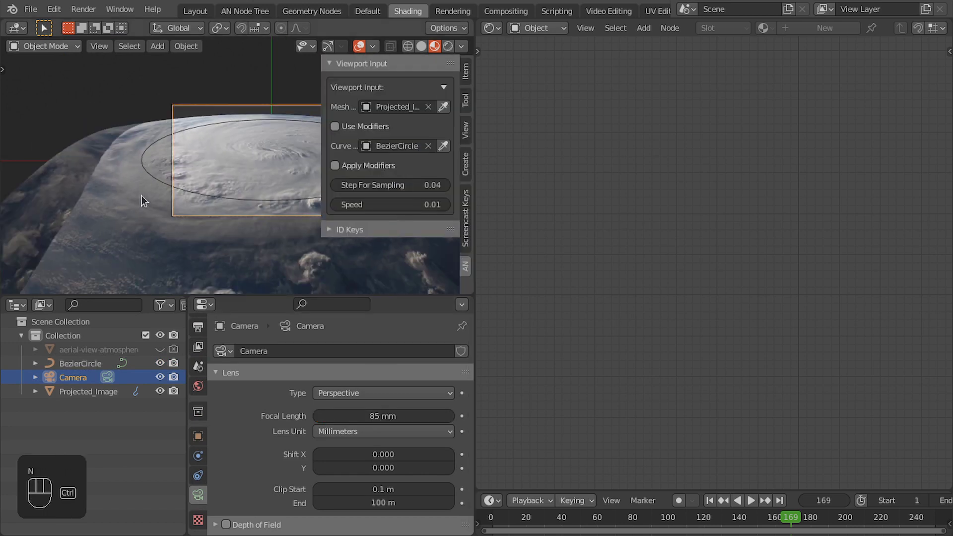
key(ctrl+space)
shift+drag(856, 155, 874, 155)
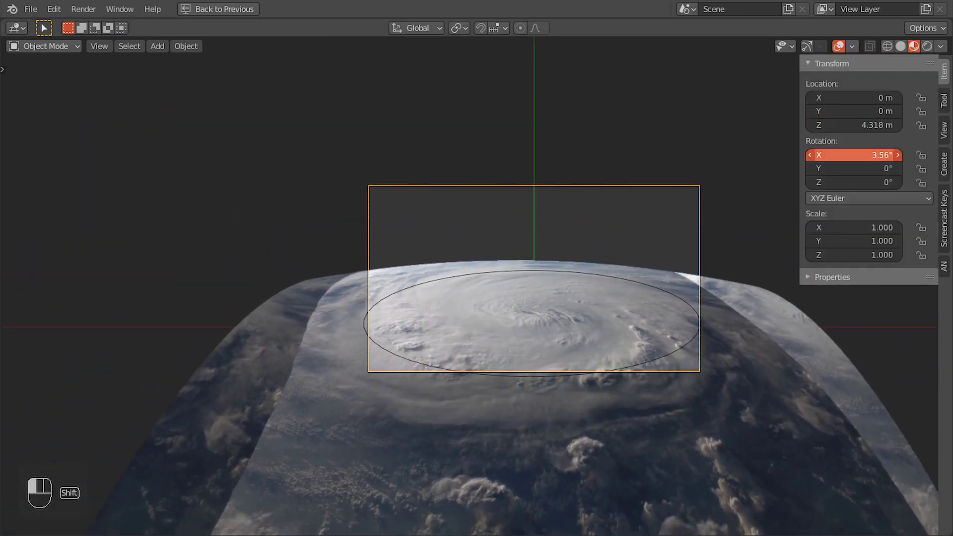
mouse_move(856, 111)
shift+mouse_down()
mouse_move(839, 112)
mouse_move(844, 125)
mouse_move(866, 97)
mouse_move(857, 98)
shift+mouse_up()
shift+drag(876, 155, 883, 125)
shift+drag(874, 98, 840, 112)
key(space)
key(space)
key(space)
key(space)
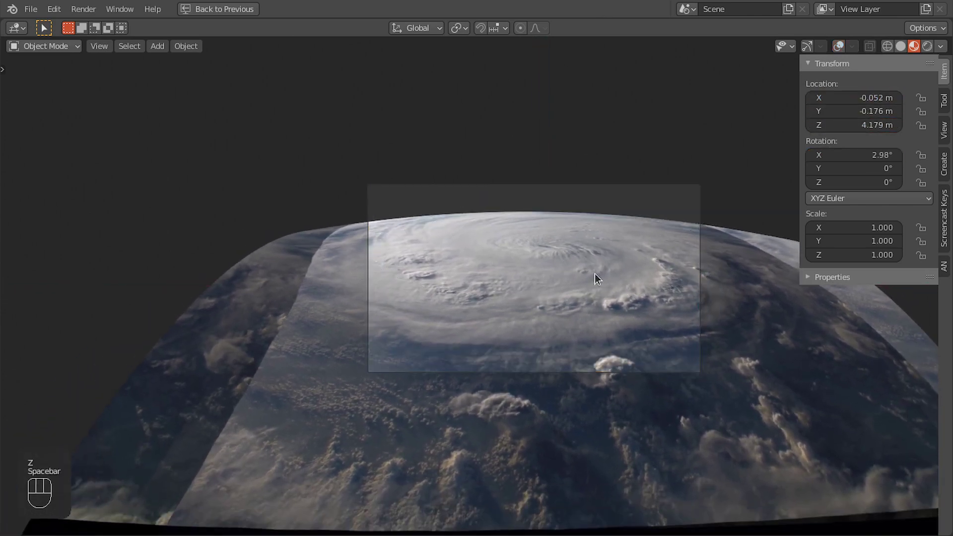
Restore the workspace layout, recentre the camera frame, and select Projected_Image.
key(ctrl+space)
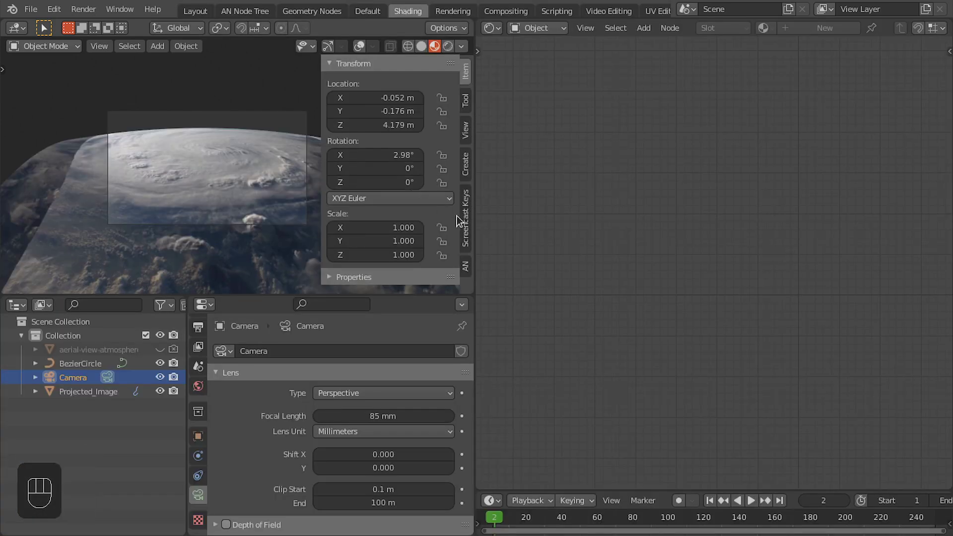
click(463, 264)
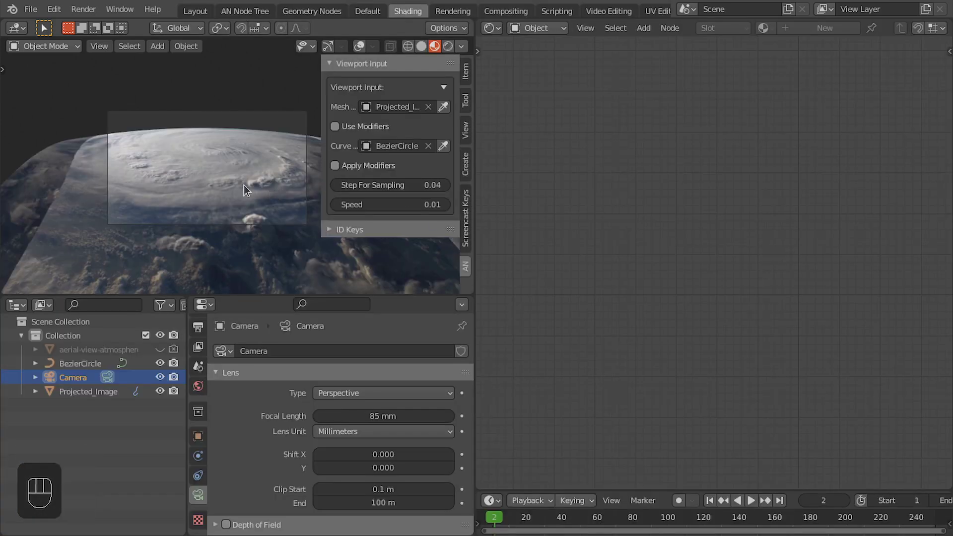
shift+middle_drag(243, 185, 198, 199)
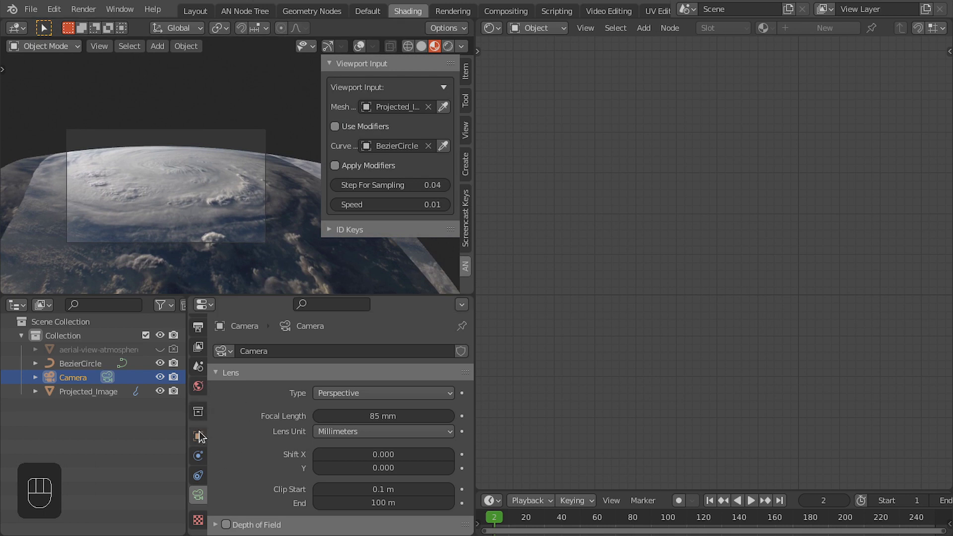
click(200, 219)
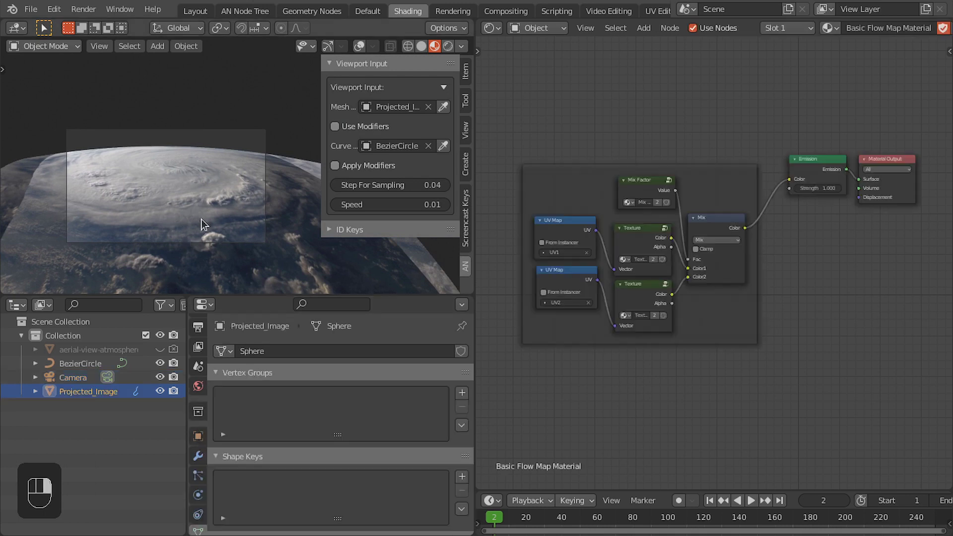
Set the FlowMap Setup modifier's Offset Factor to 0.100.
click(198, 456)
scroll(283, 472, down, 2)
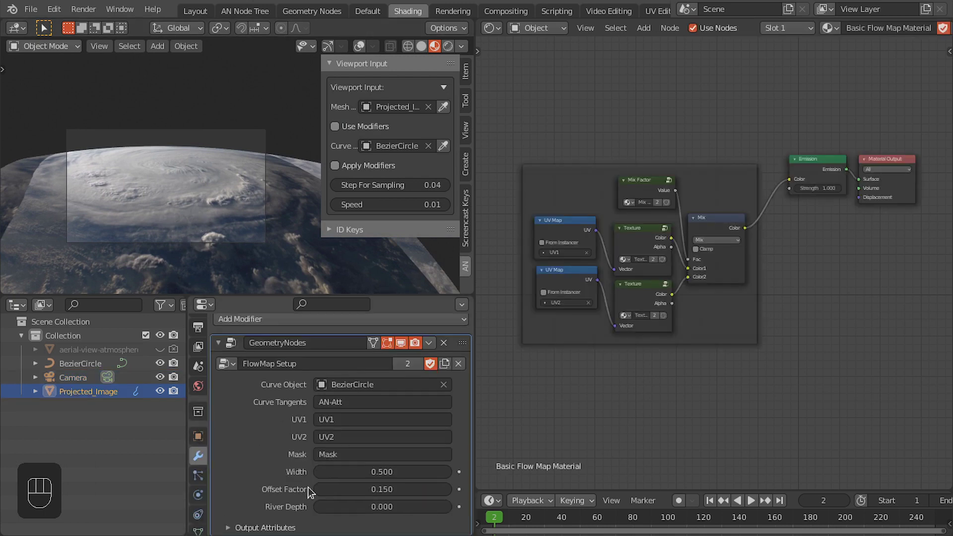
click(373, 490)
text(1)
key(Return)
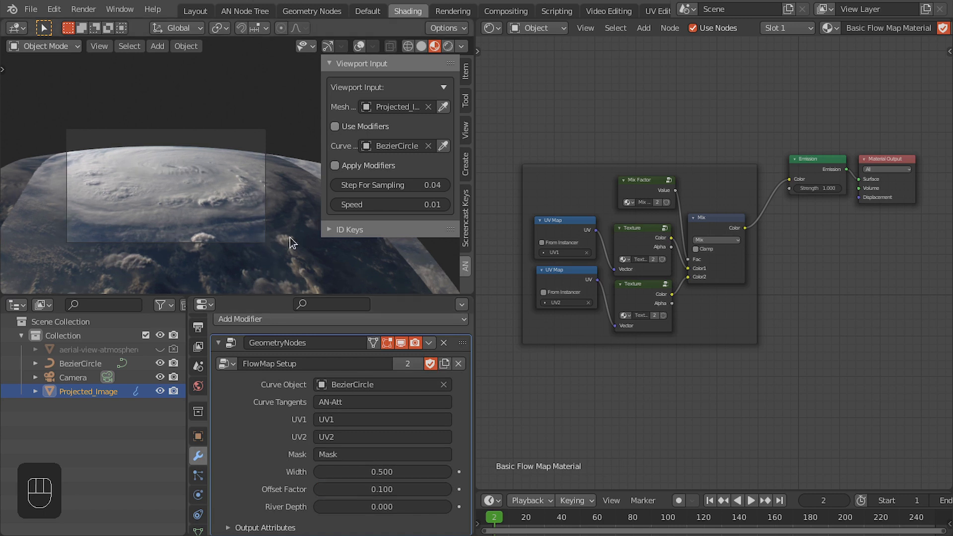
Play the animation, try a larger Width, then set Width back to 0.500.
key(space)
shift+drag(382, 472, 397, 472)
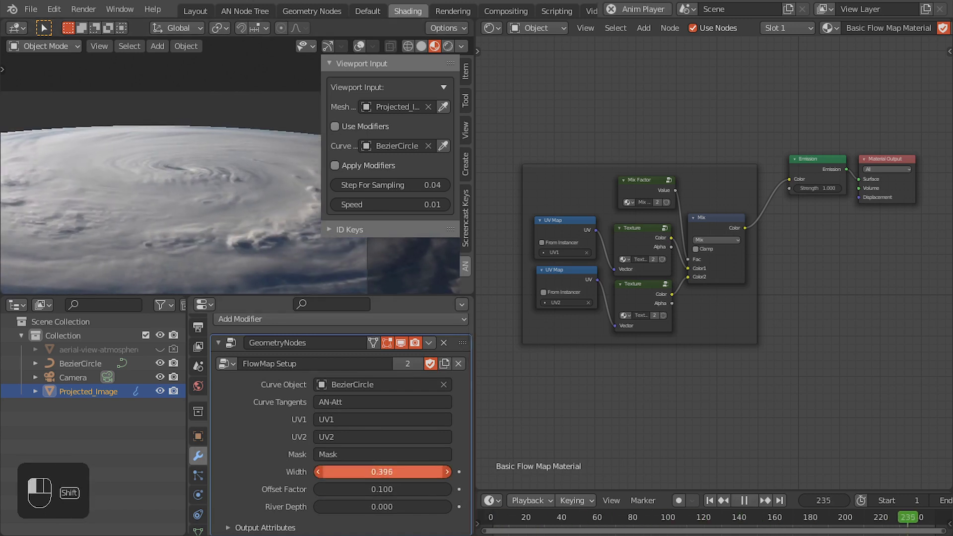
click(383, 470)
text(0.5)
key(Return)
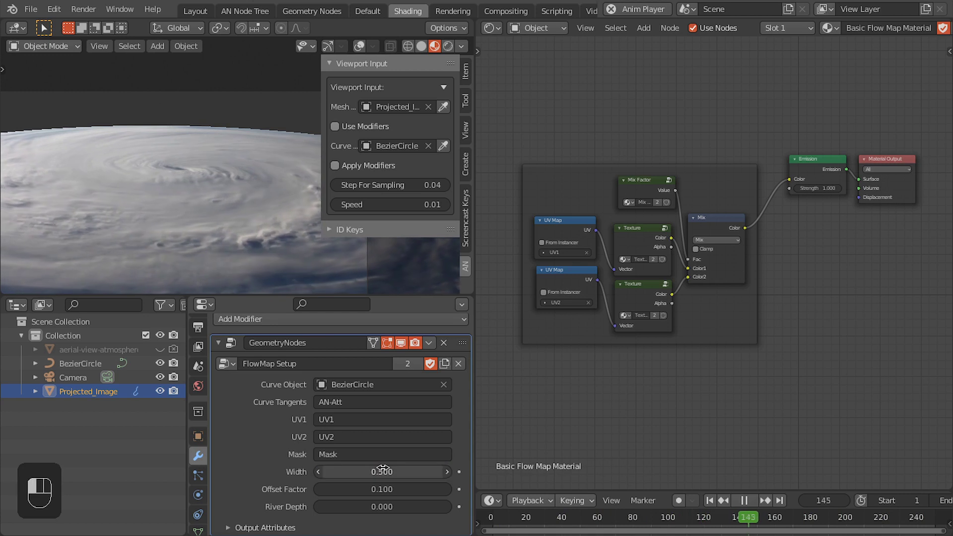